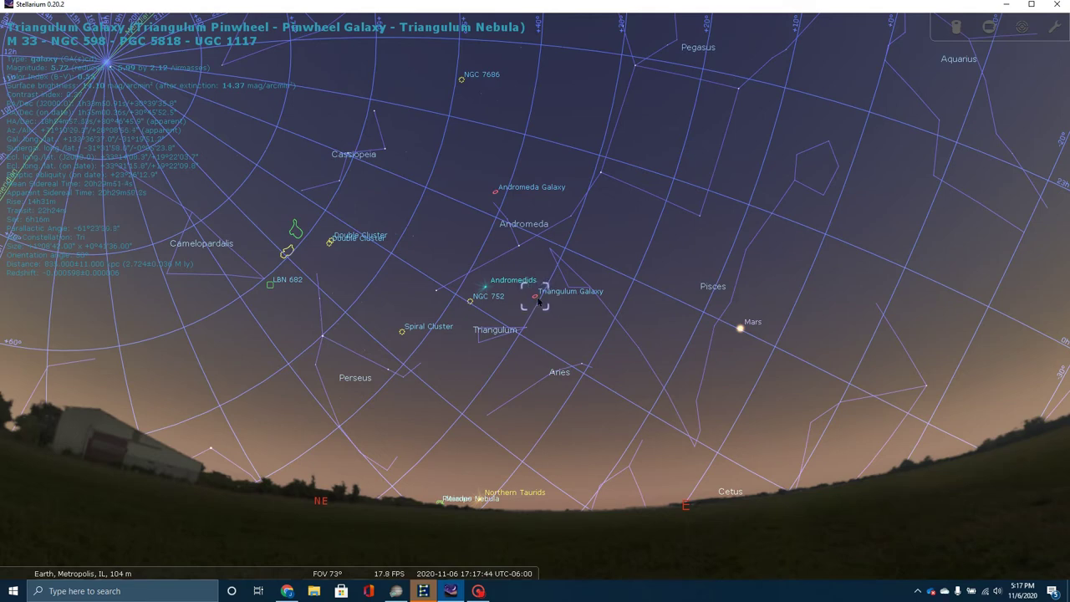
# Display the camera sensor frame over the selected Triangulum Galaxy
pyautogui.moveTo(555, 295); pyautogui.dragTo(472, 459)
pyautogui.scroll(-1, 472, 457)
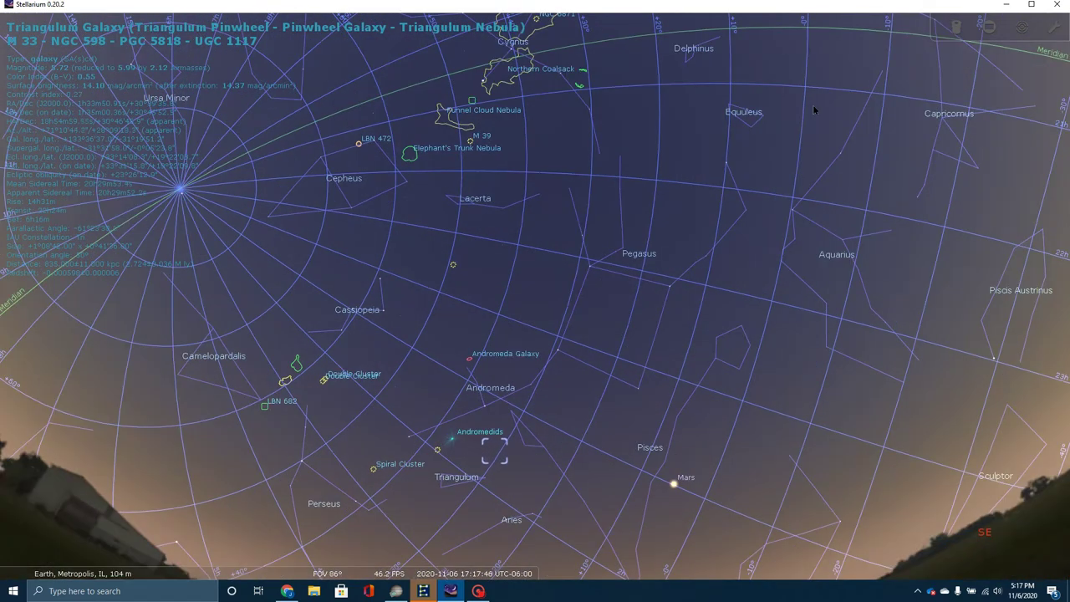
pyautogui.click(989, 27)
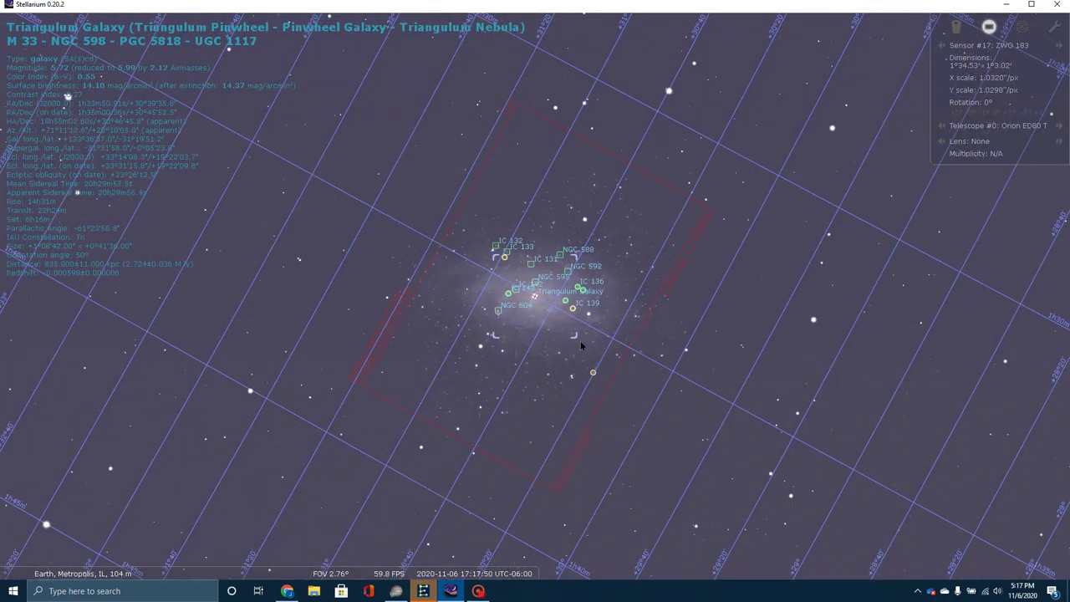
# Set the hour of the simulated sky time to 18 and close the date and time settings
pyautogui.moveTo(17, 432)
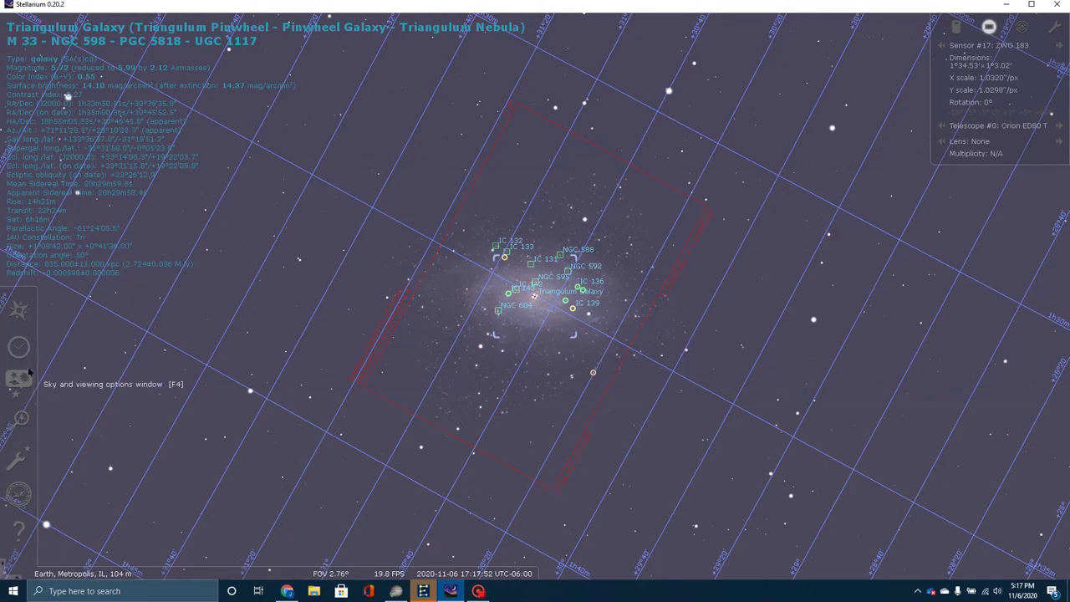
pyautogui.click(19, 349)
pyautogui.click(833, 520)
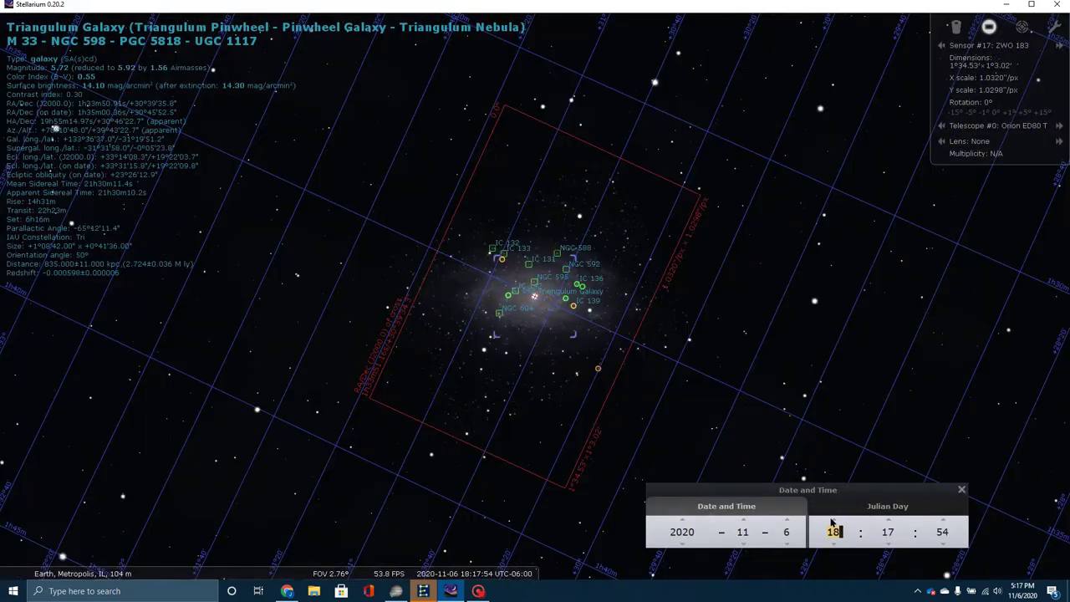
pyautogui.click(962, 490)
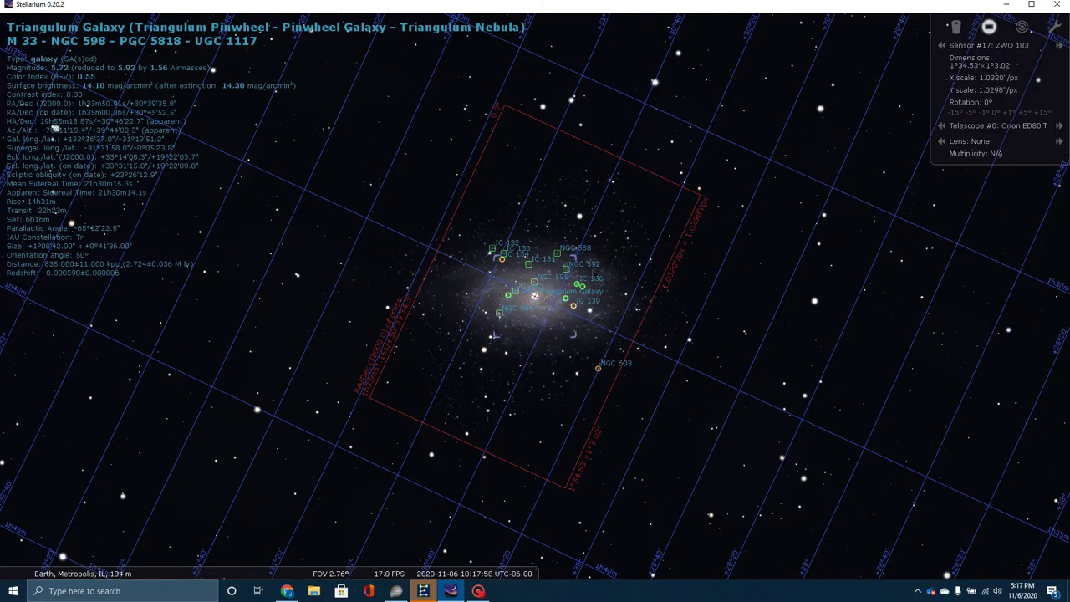
# Examine where the Triangulum Galaxy lies relative to the Triangulum constellation and Andromeda, and how it fits the sensor frame
pyautogui.scroll(-5, 560, 313)
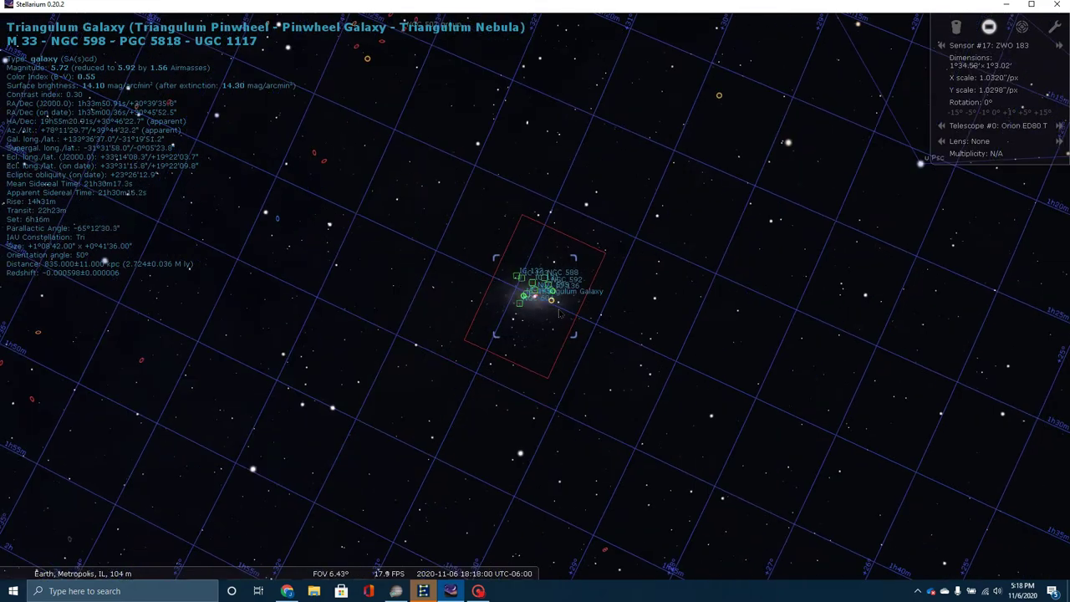
pyautogui.scroll(-2, 558, 312)
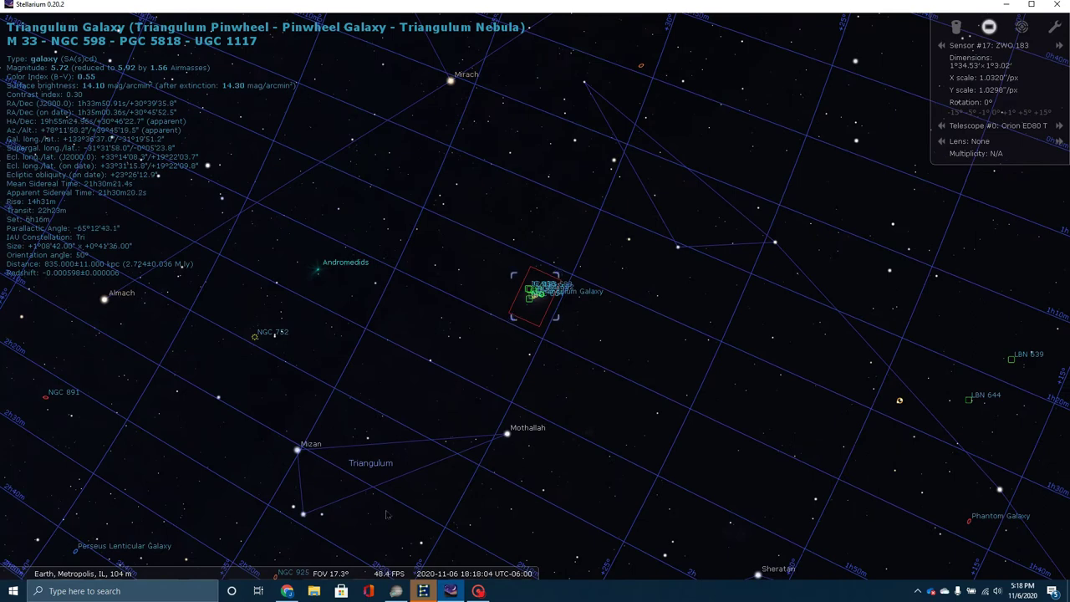
pyautogui.scroll(-5, 402, 446)
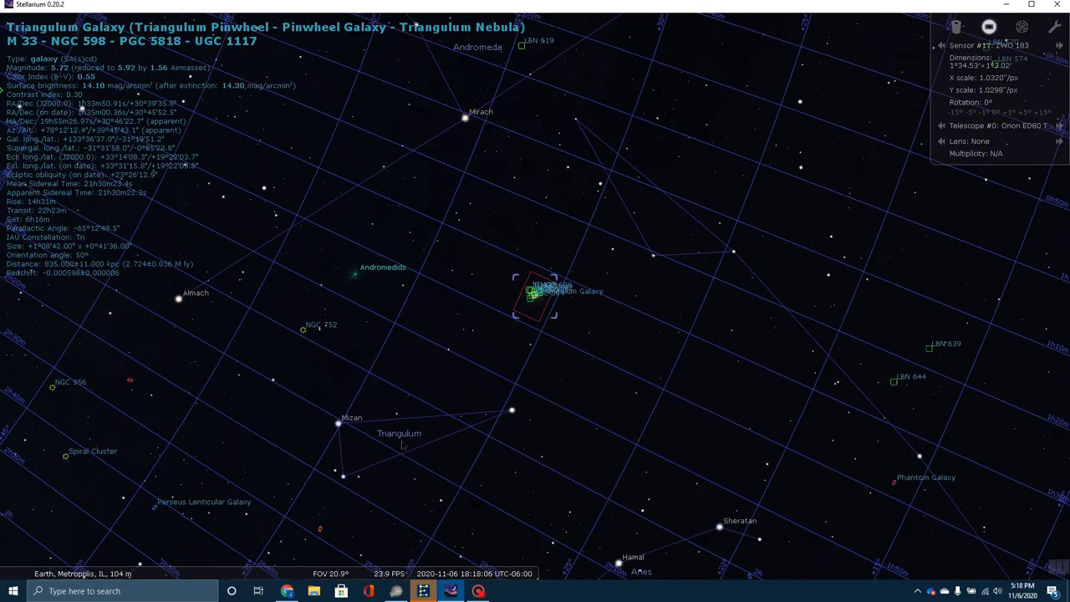
pyautogui.scroll(3, 402, 446)
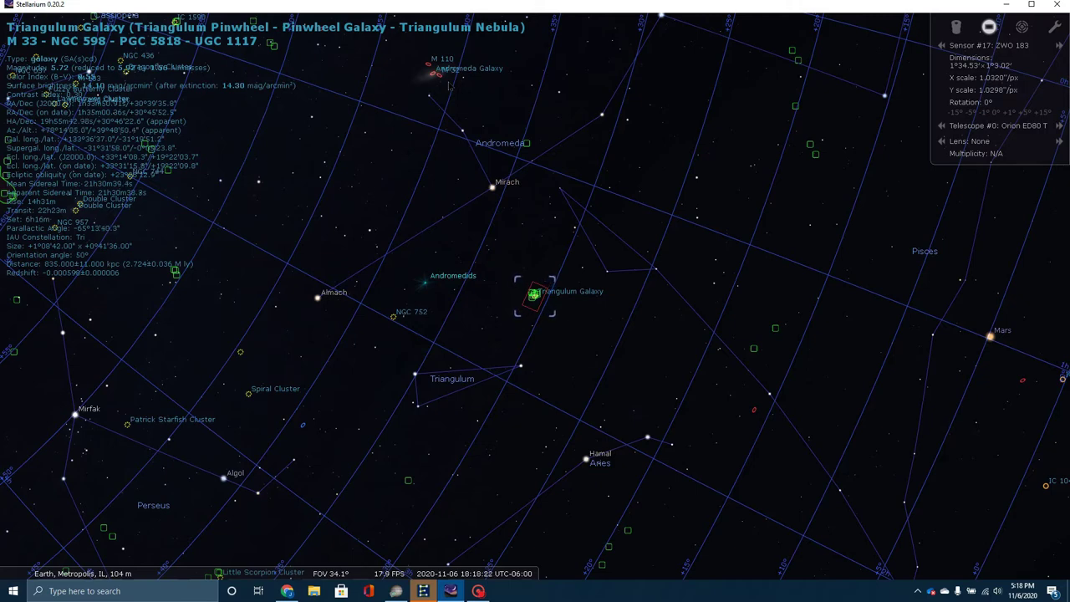
pyautogui.scroll(10, 632, 241)
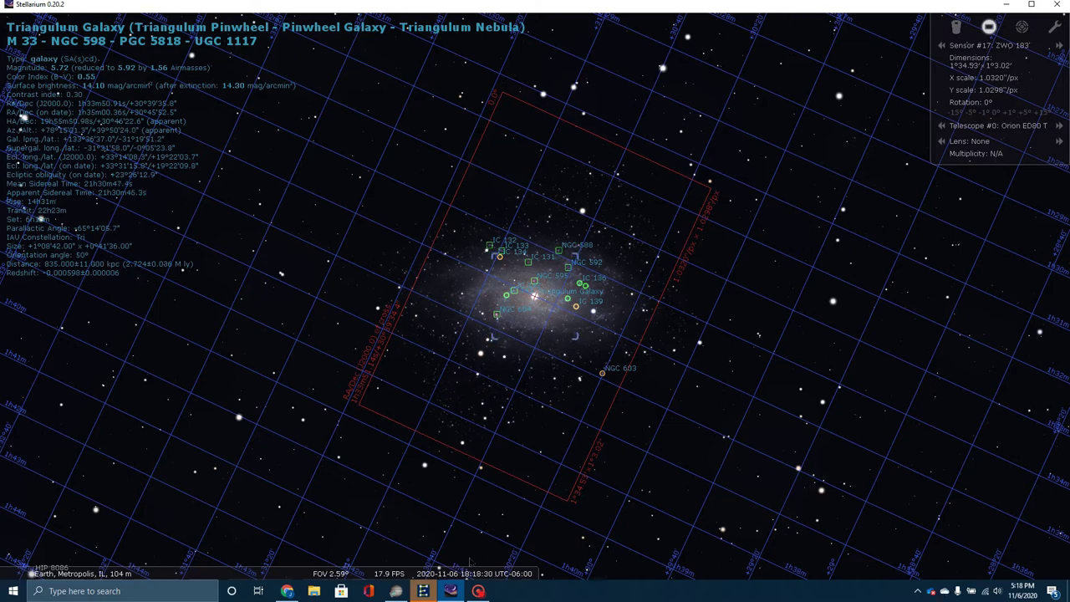
# Switch to Chrome, view the M33 photo on Facebook in a maximized window, and close the browser
pyautogui.moveTo(446, 583)
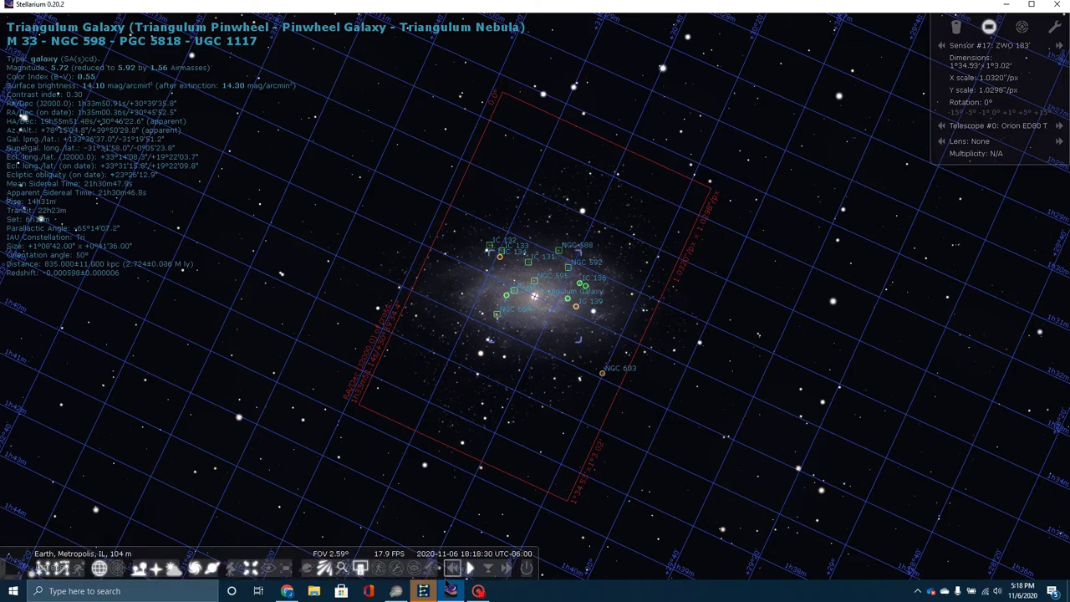
pyautogui.click(287, 591)
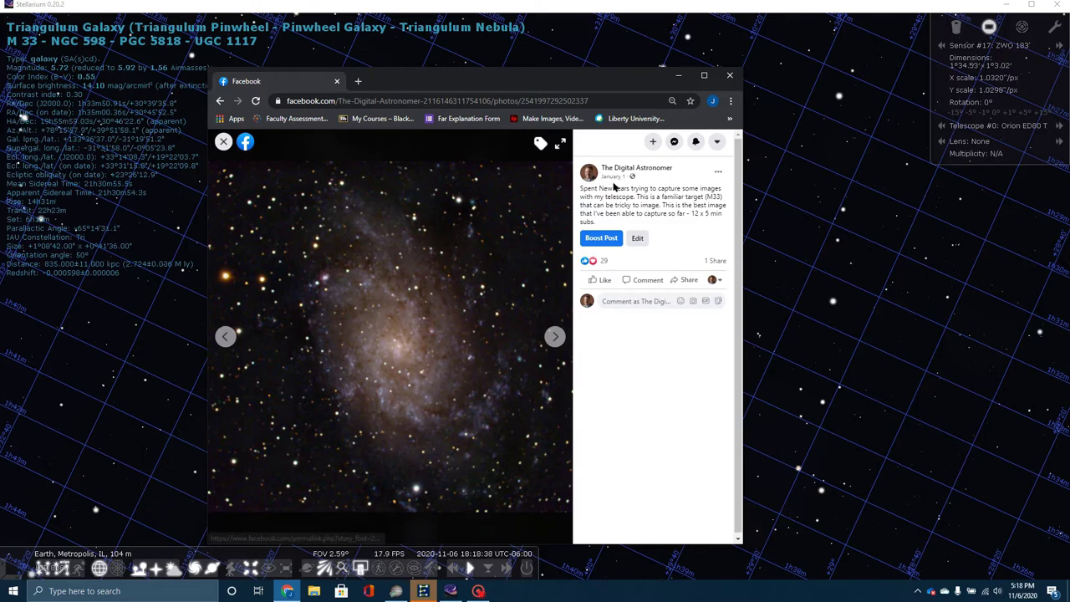
pyautogui.click(704, 76)
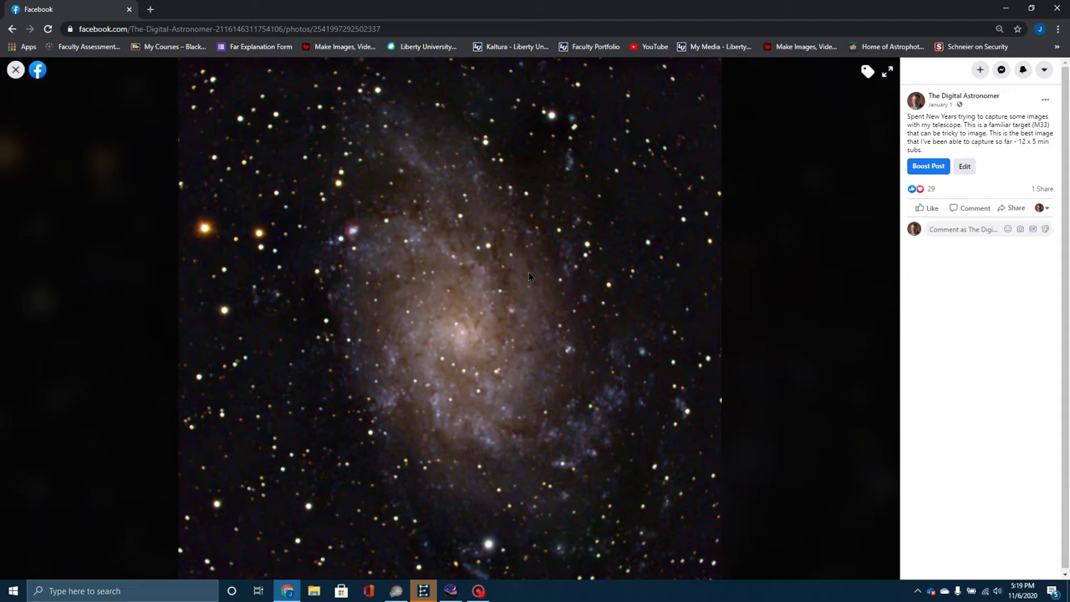
pyautogui.click(1060, 10)
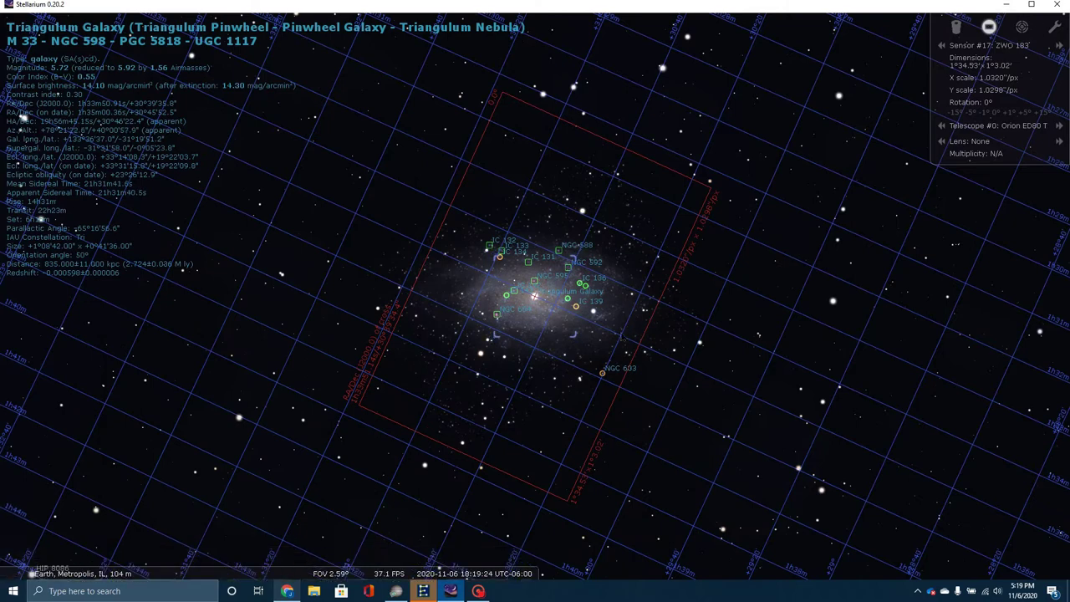
pyautogui.click(477, 591)
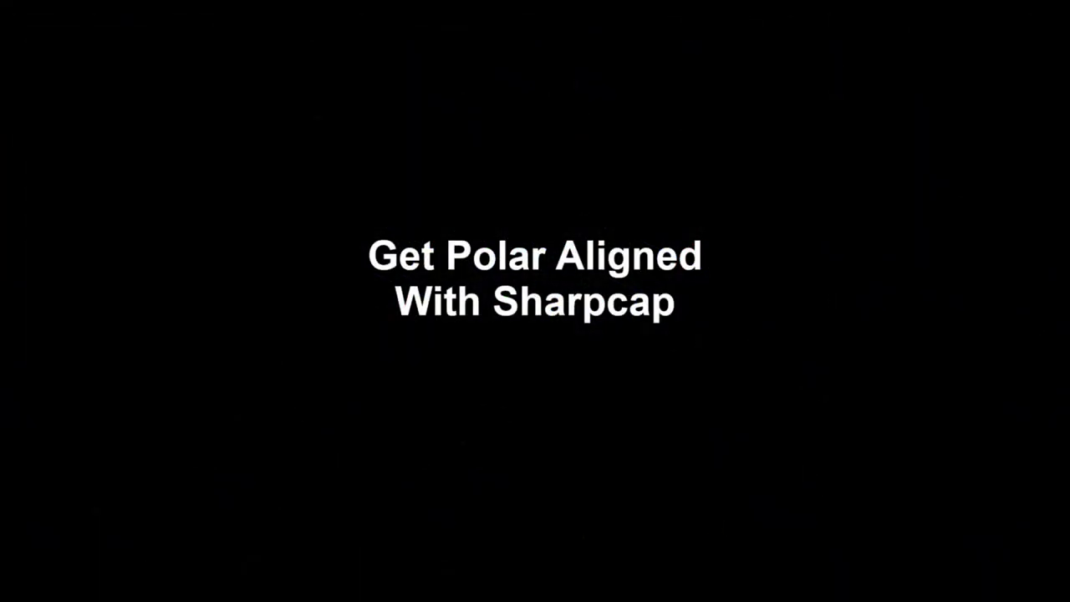
# Auto-stretch the display histogram of the live camera preview in SharpCap
pyautogui.click(219, 41)
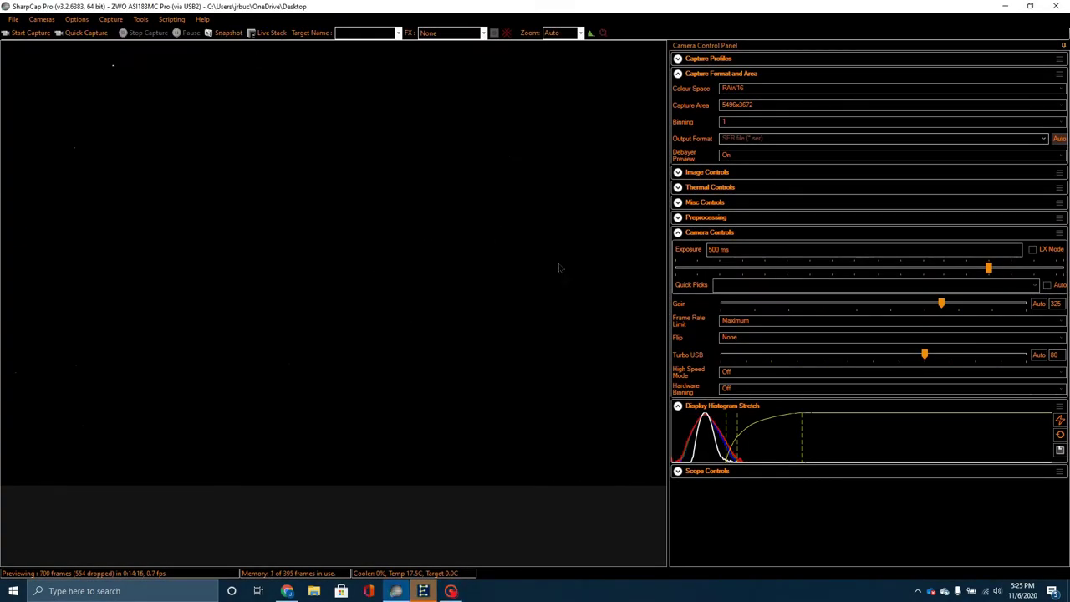
pyautogui.click(1059, 422)
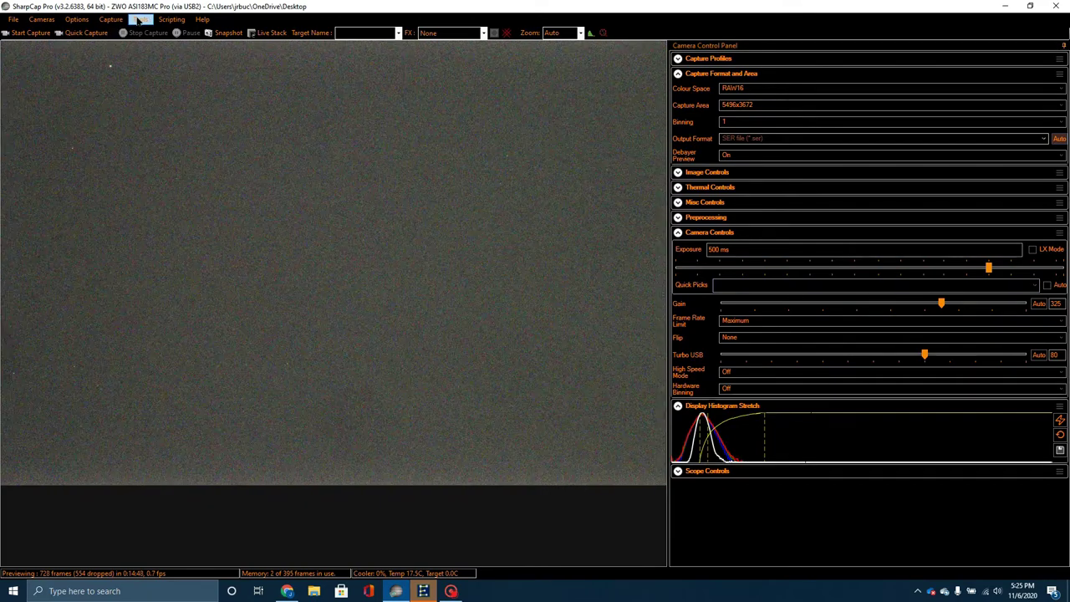
# Start Polar Align and advance through the first and second image captures to the mount adjustment stage
pyautogui.click(139, 20)
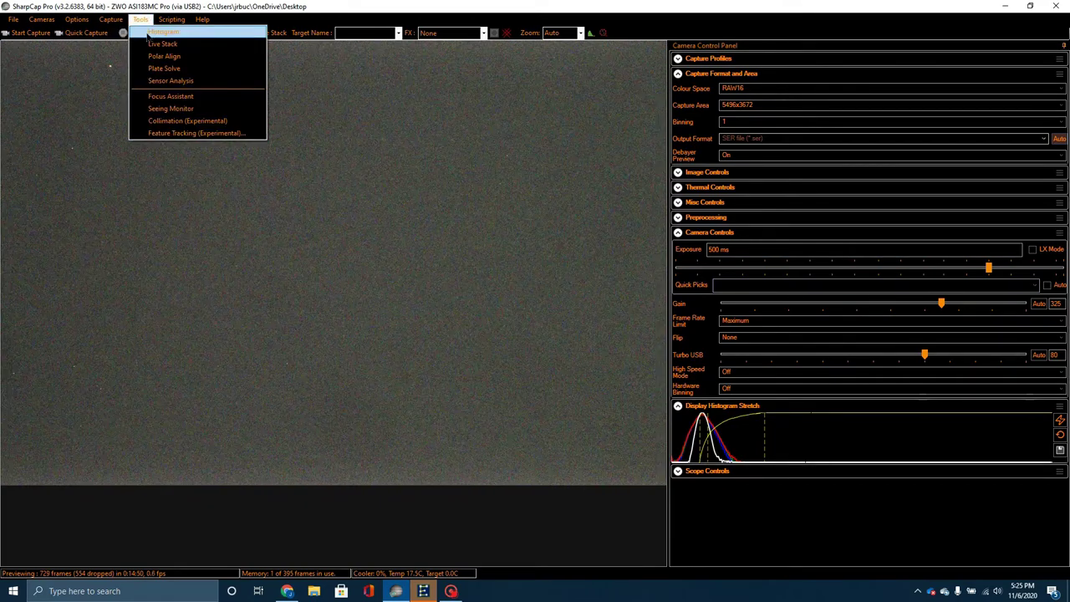
pyautogui.click(154, 56)
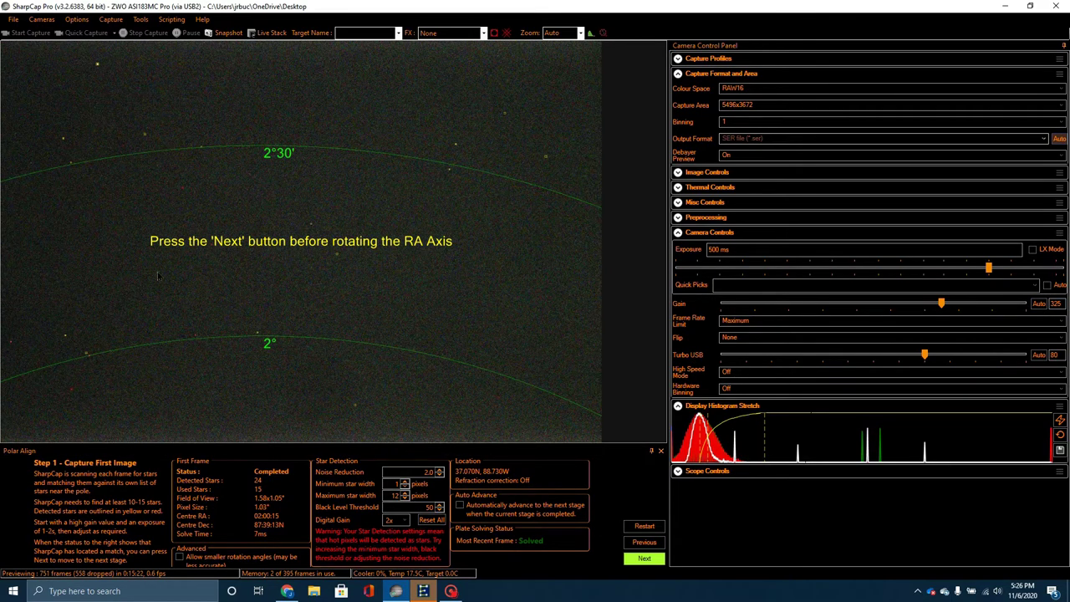
pyautogui.click(643, 558)
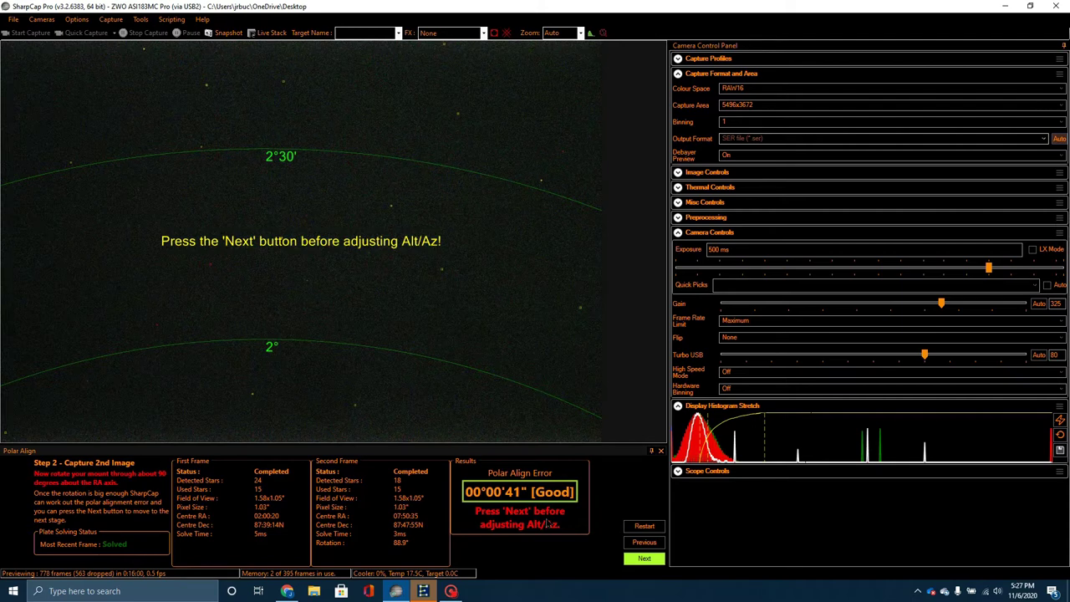
pyautogui.click(644, 559)
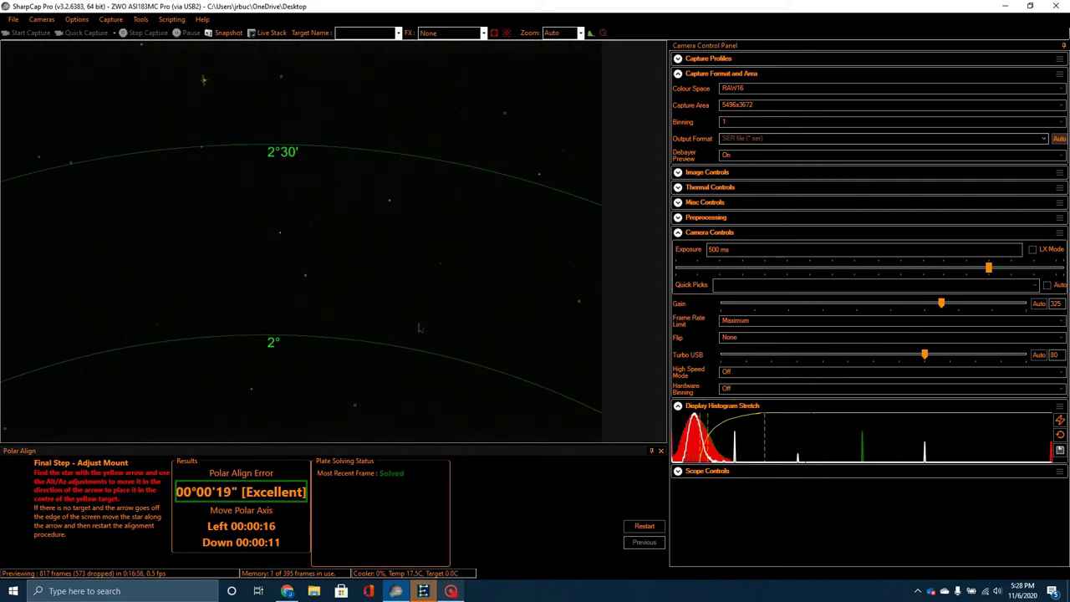
# Switch to EQMOD, unpark the mount, and minimize its control window
pyautogui.click(451, 591)
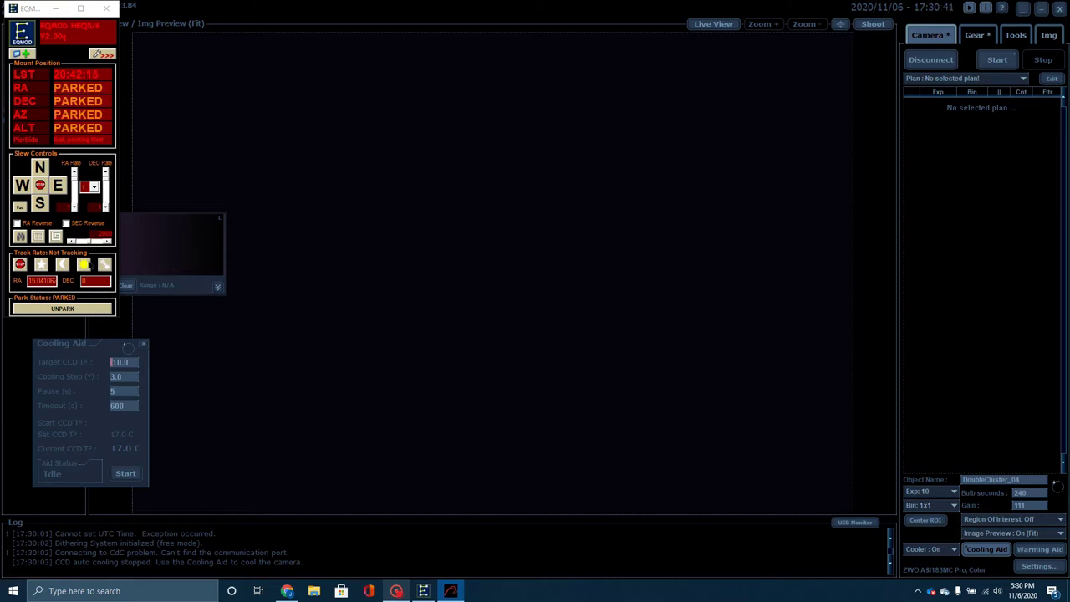
pyautogui.click(47, 310)
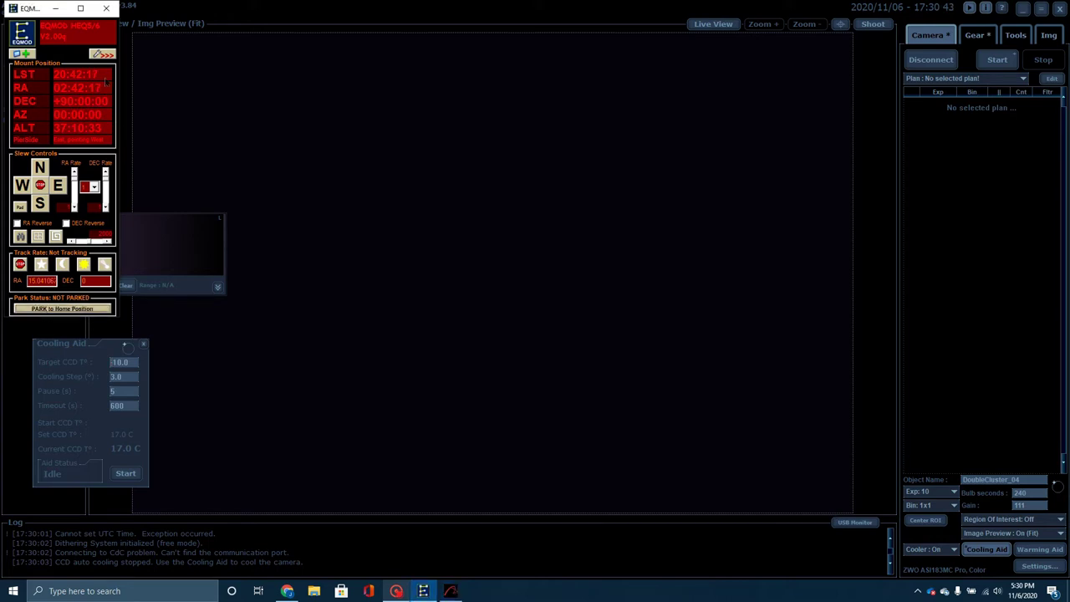
pyautogui.click(57, 8)
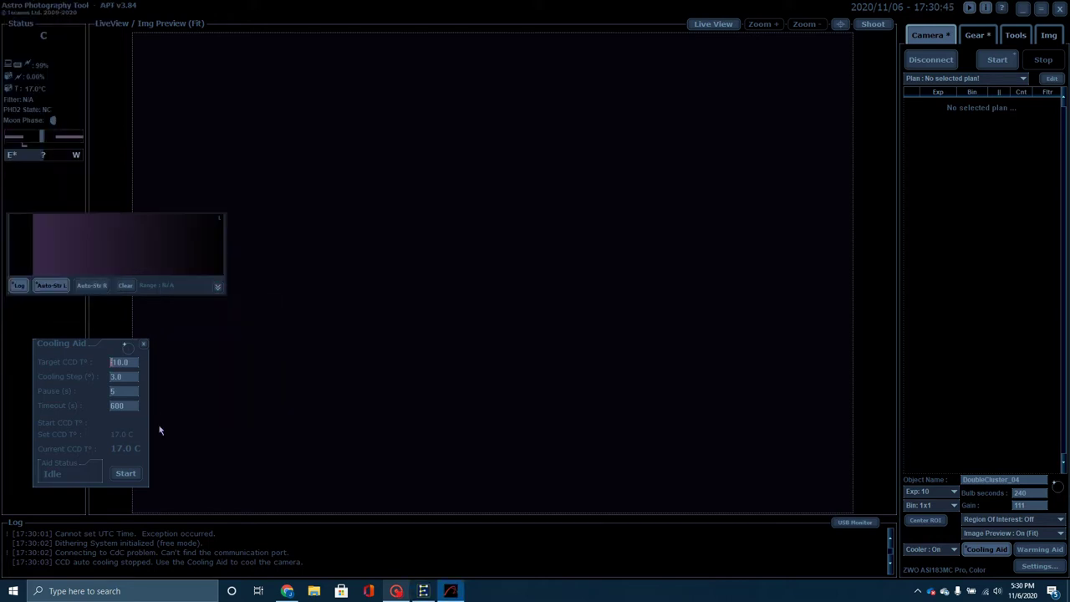
# Start the Cooling Aid with a -10.0 target and move its window clear of the image preview
pyautogui.click(125, 473)
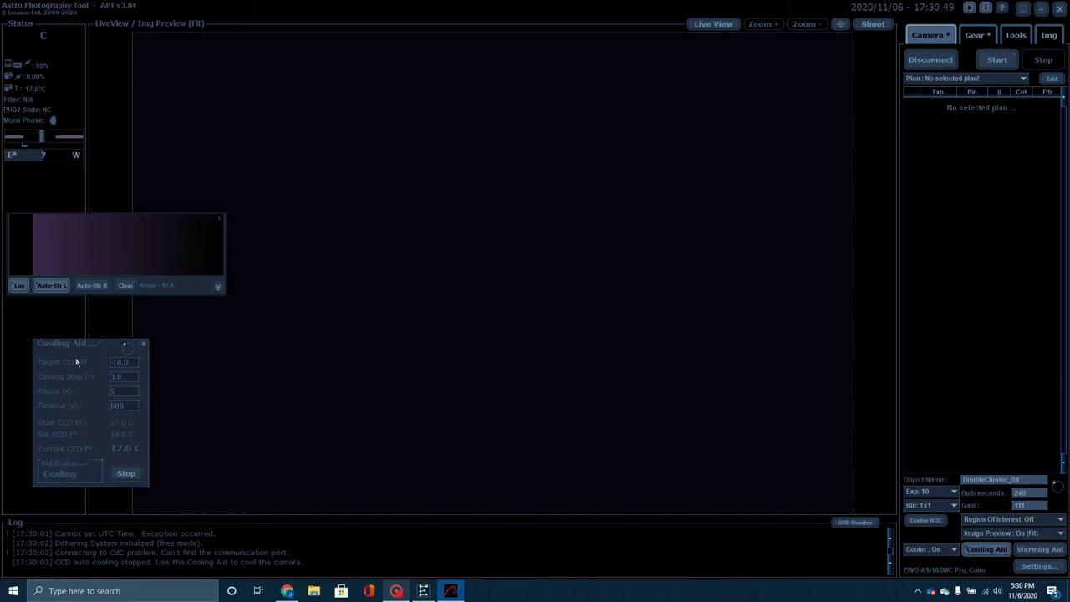
pyautogui.moveTo(74, 345); pyautogui.dragTo(57, 343)
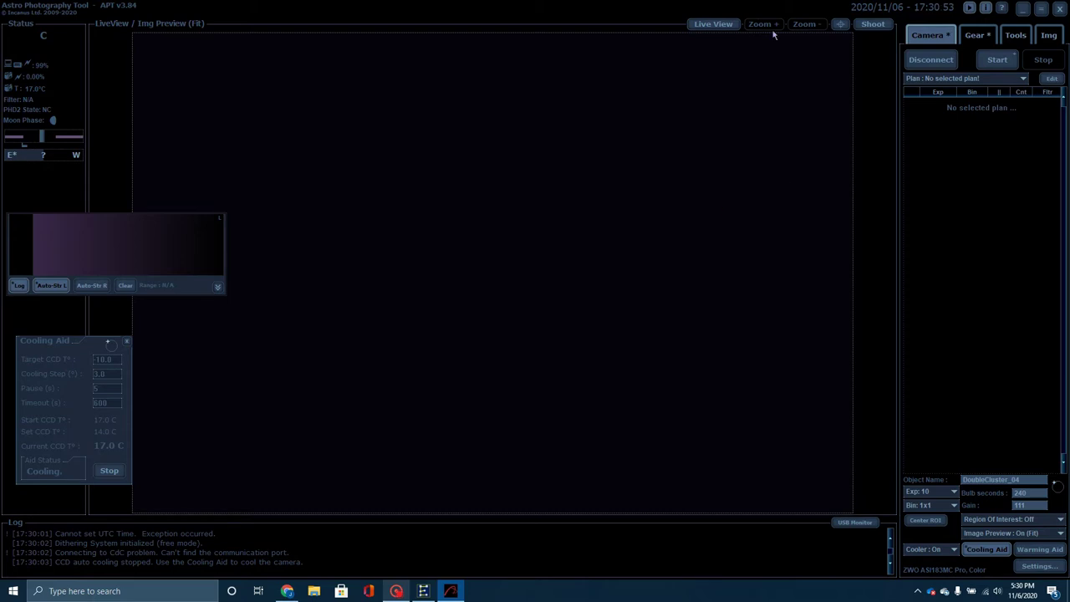
# Choose the star Deneb in the Objects Browser and slew the telescope to it
pyautogui.click(980, 35)
pyautogui.click(1050, 146)
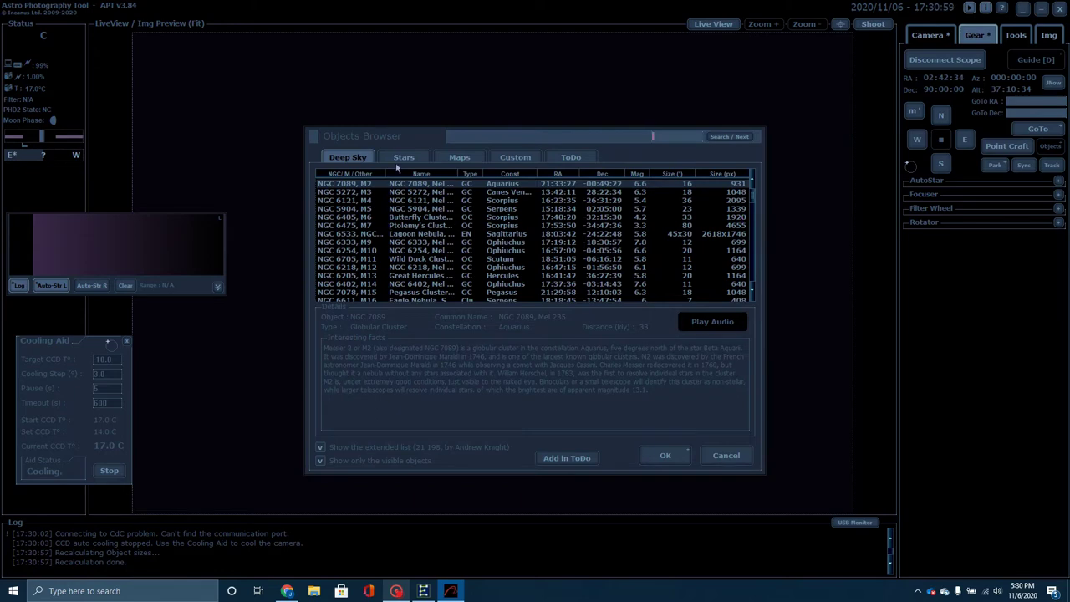
pyautogui.click(401, 157)
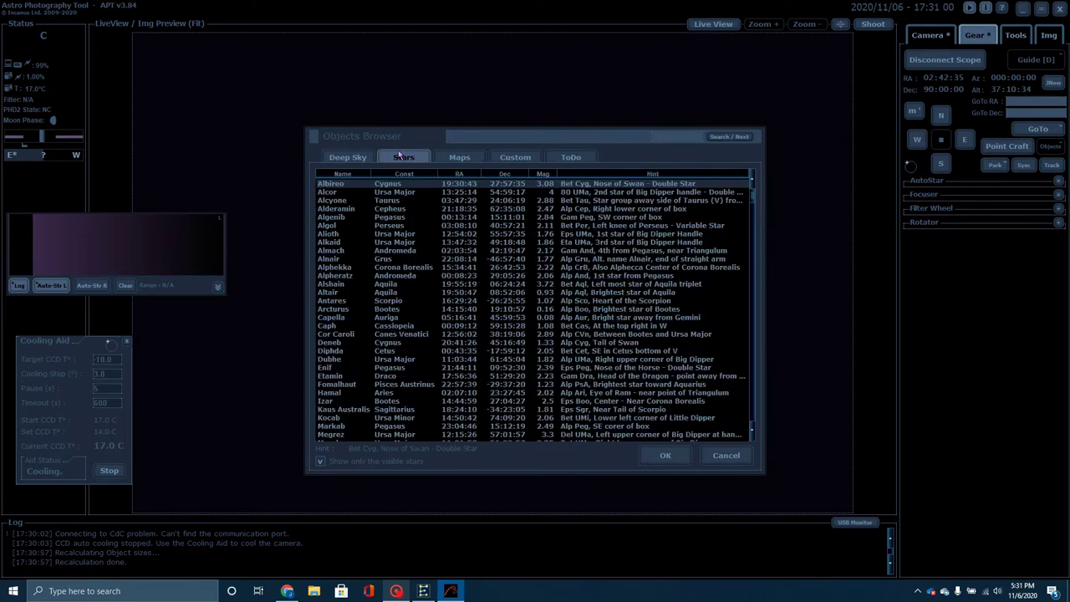
pyautogui.click(328, 344)
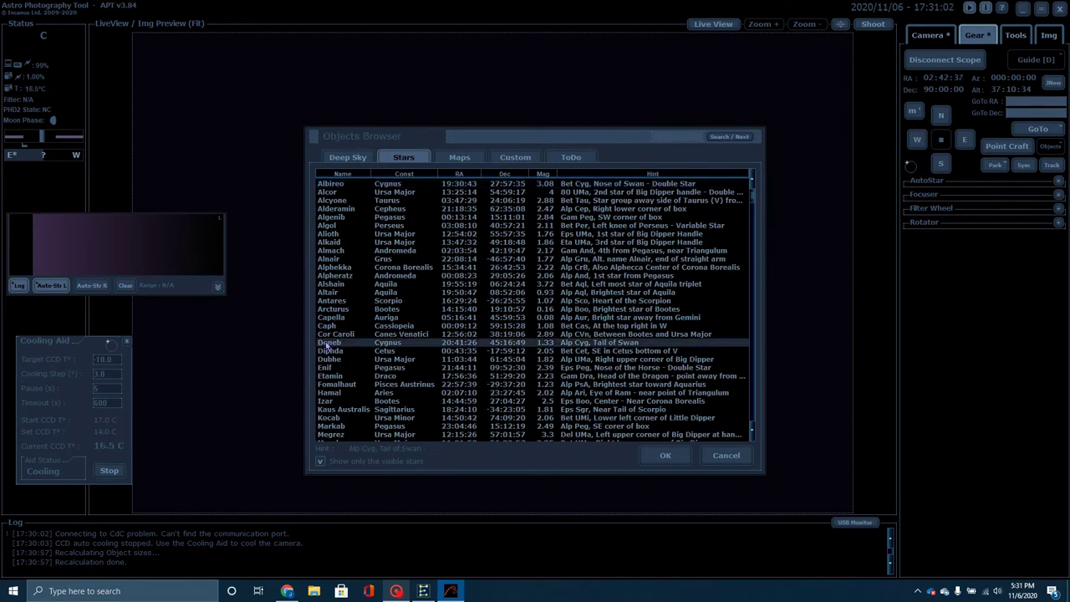
pyautogui.click(663, 456)
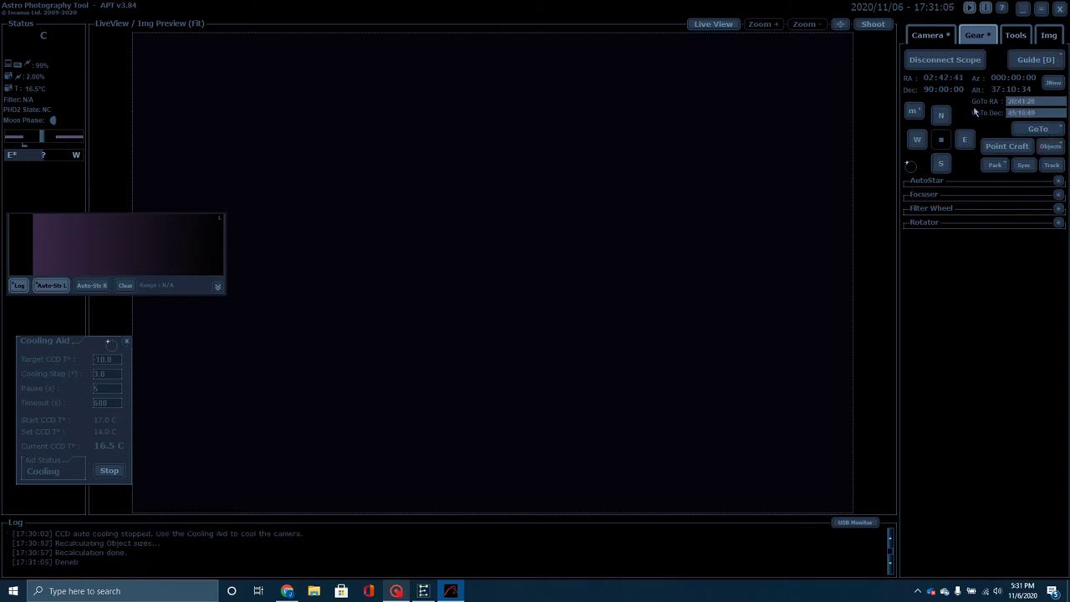
pyautogui.click(1048, 131)
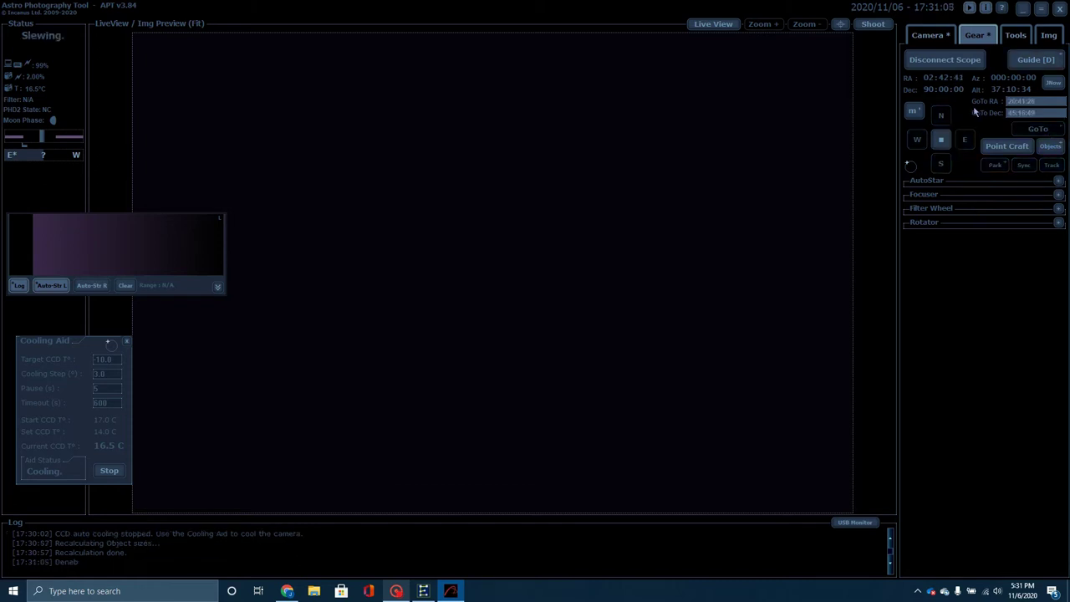
# Take a single 10-second exposure of Deneb at 1x1 binning
pyautogui.click(916, 42)
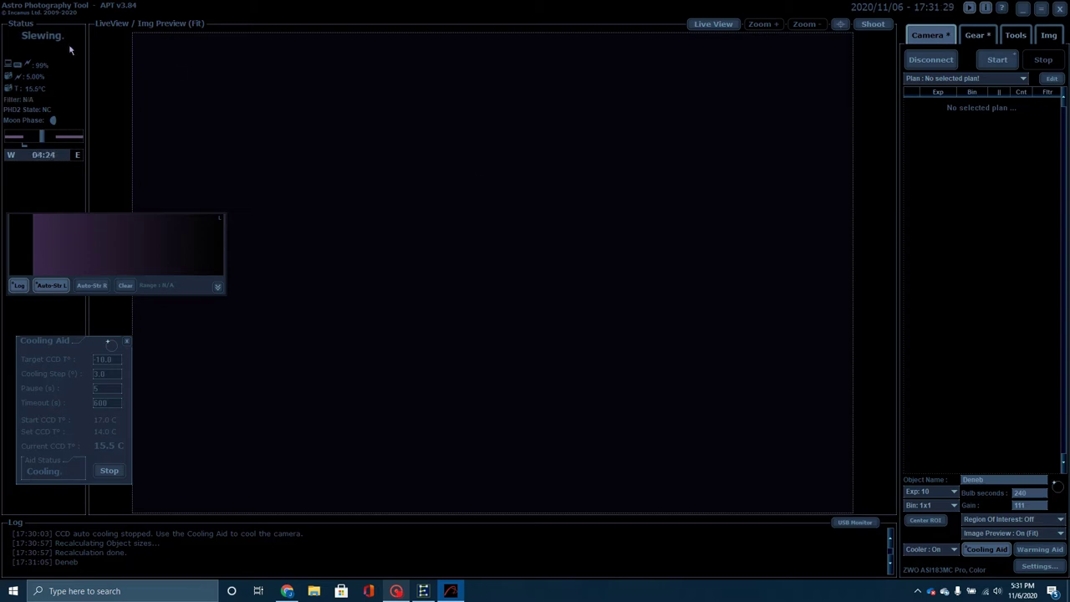
pyautogui.moveTo(69, 50)
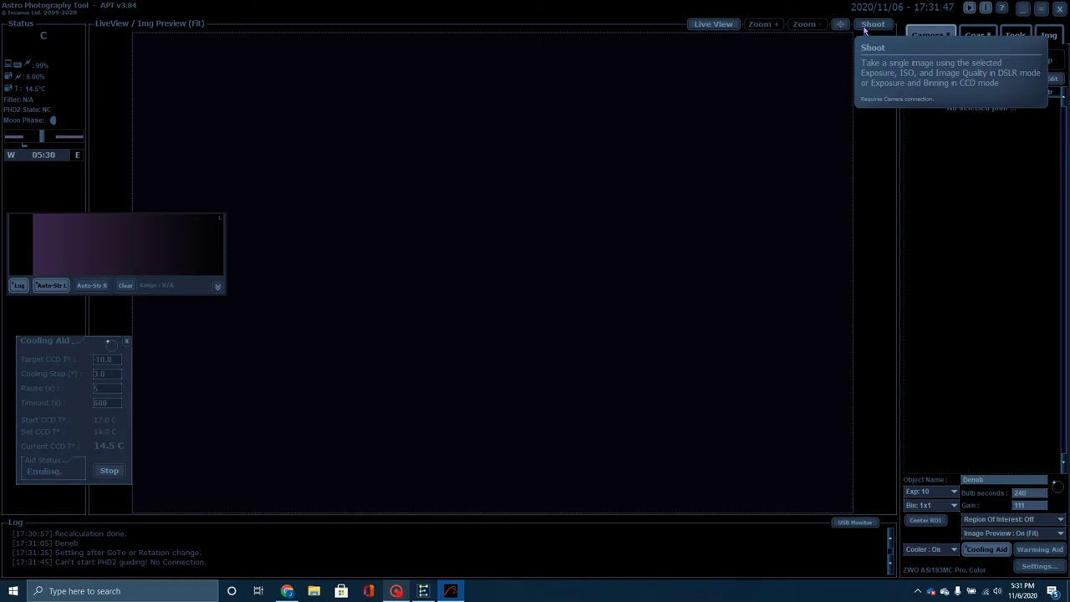
pyautogui.click(865, 30)
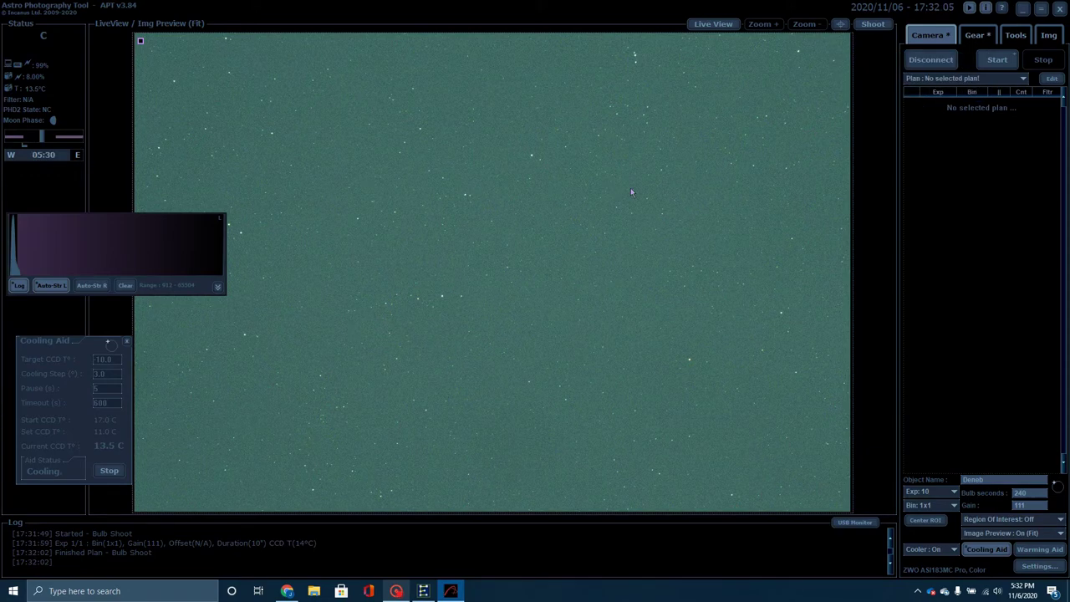
# Blind-solve the current image in Point Craft, with the scope position filled in as its approximate coordinates
pyautogui.click(977, 38)
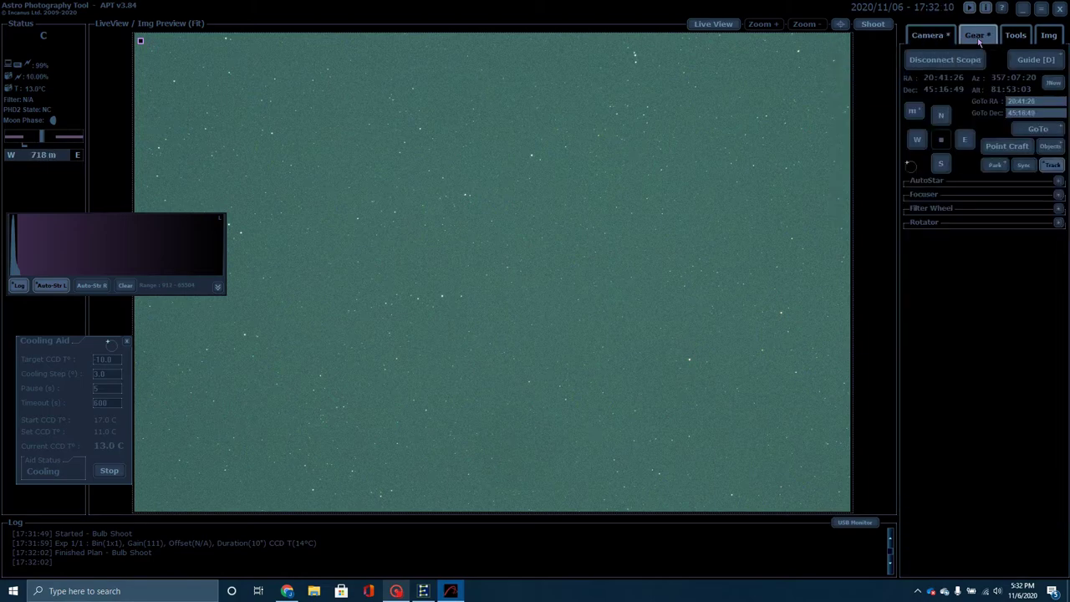
pyautogui.click(992, 148)
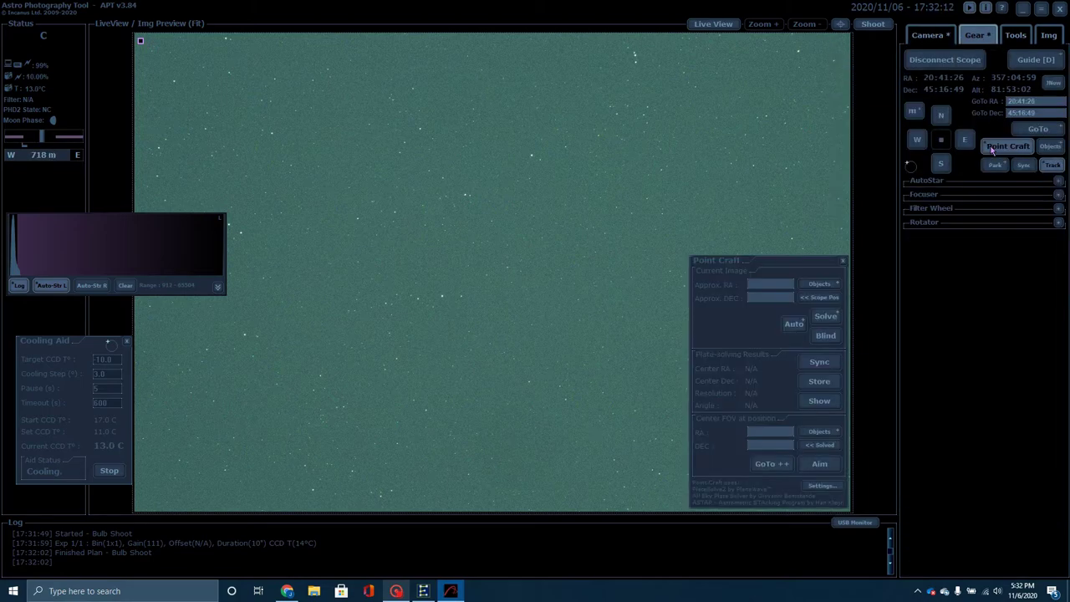
pyautogui.click(816, 303)
pyautogui.click(822, 336)
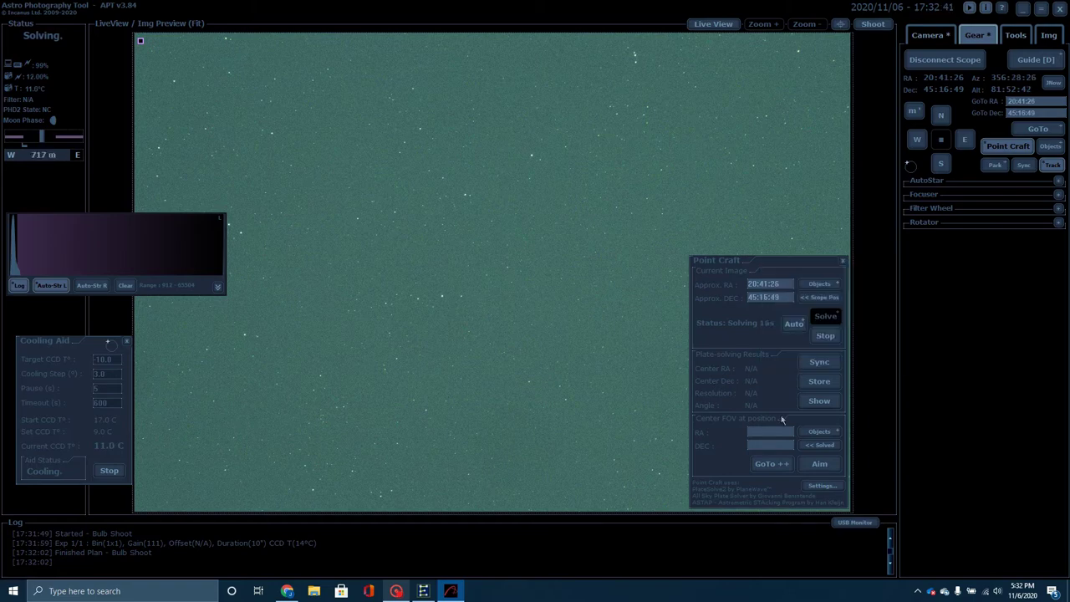
# Choose Deneb from the star list as the position for Point Craft to center the field of view on
pyautogui.click(808, 431)
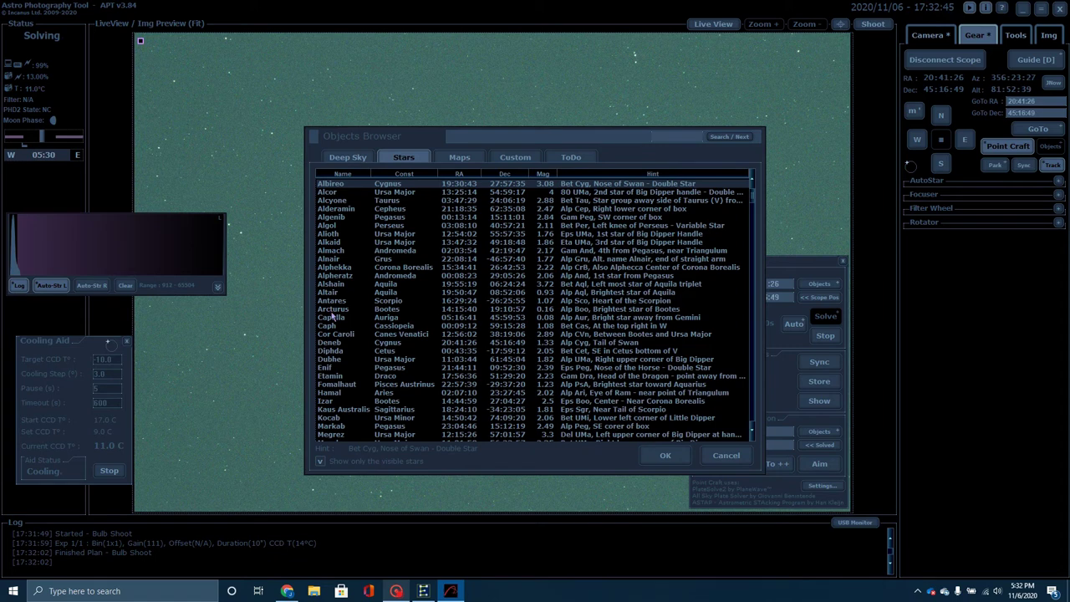
pyautogui.click(331, 343)
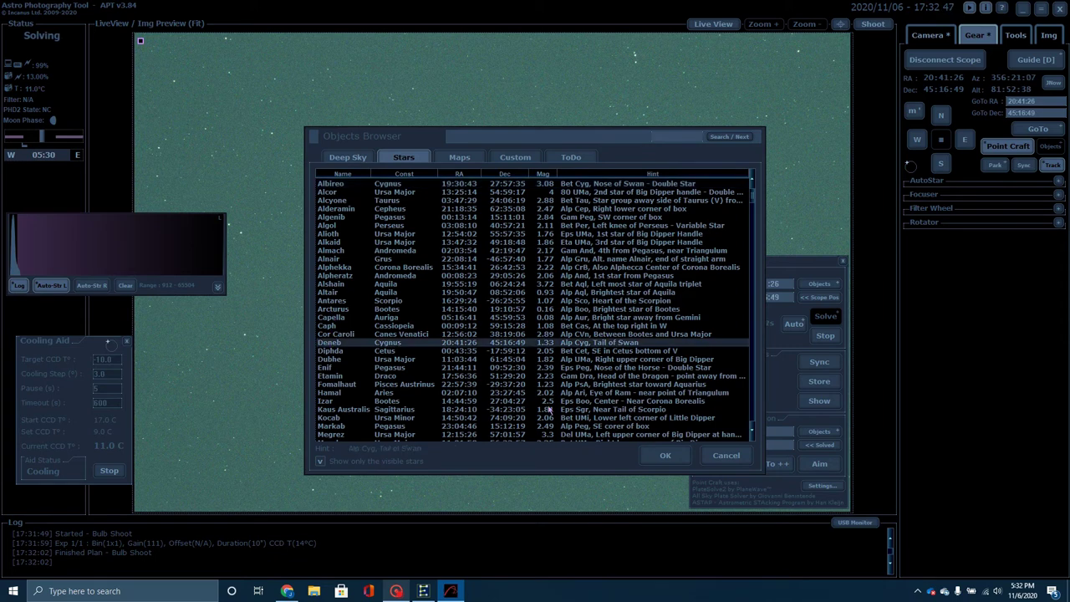
pyautogui.click(657, 458)
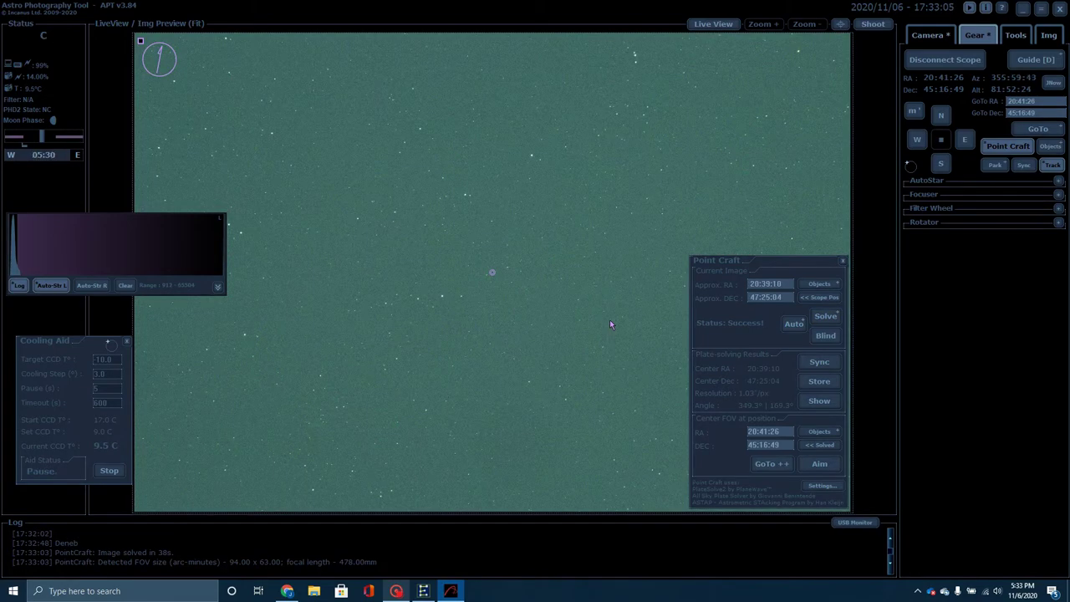
# Sync the mount to the plate-solved coordinates, center Deneb with GoTo++, and close Point Craft
pyautogui.click(809, 362)
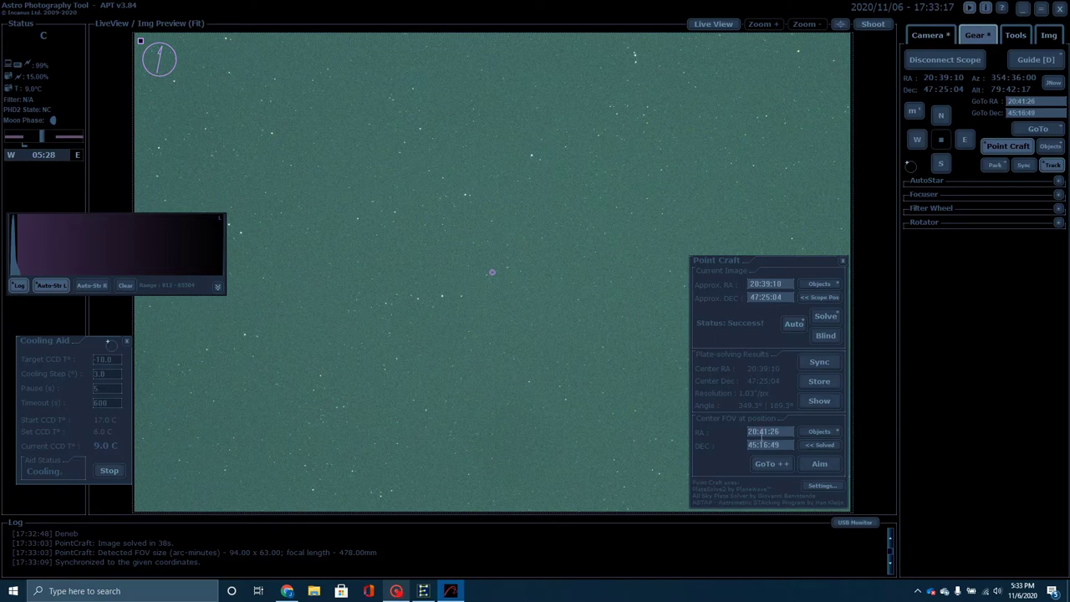
pyautogui.click(768, 464)
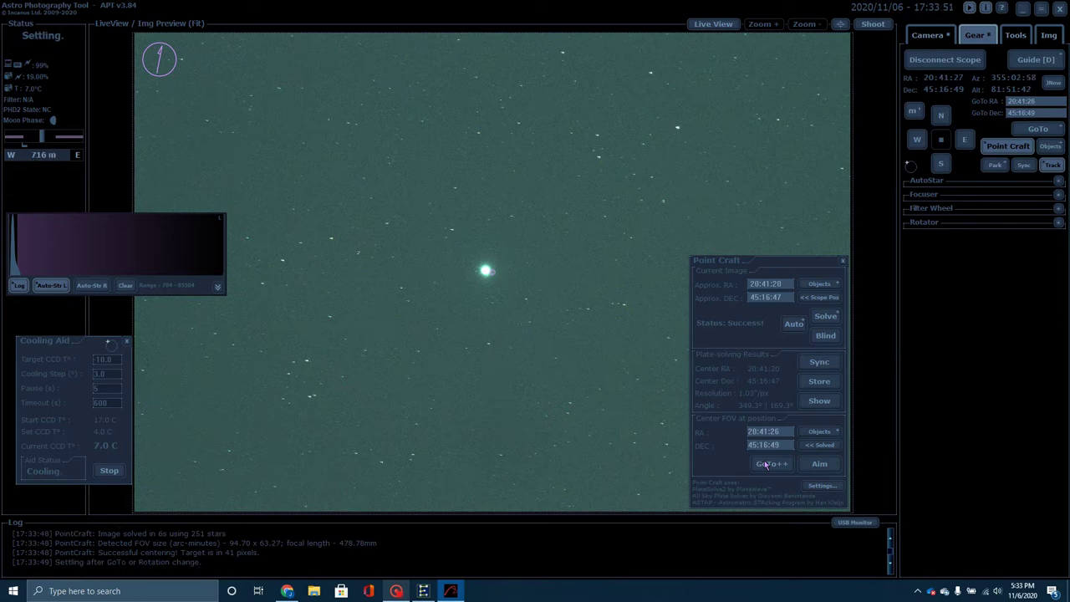
pyautogui.click(842, 261)
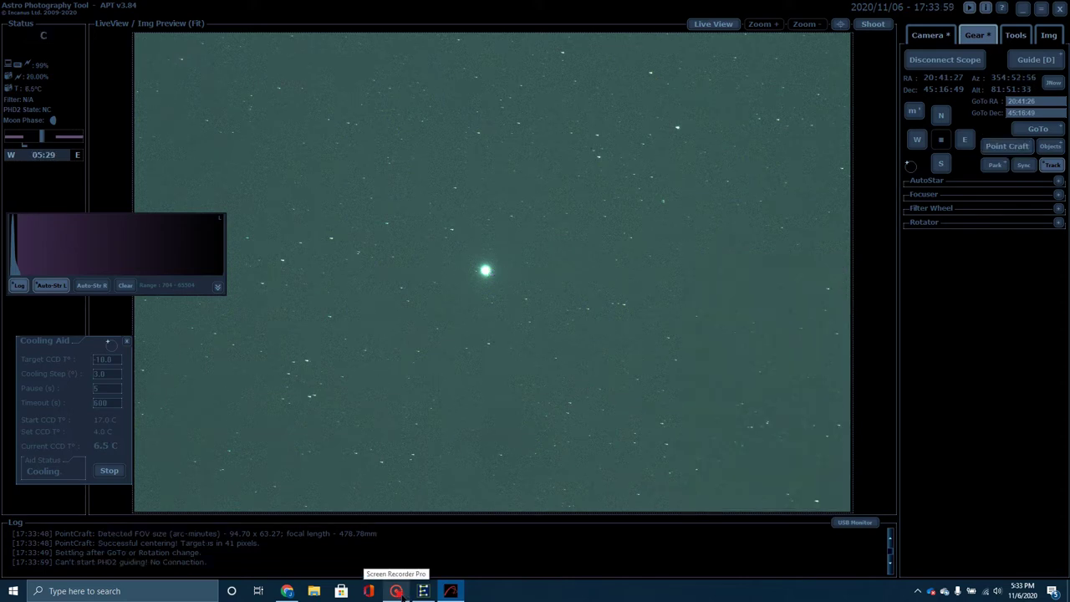
pyautogui.click(398, 591)
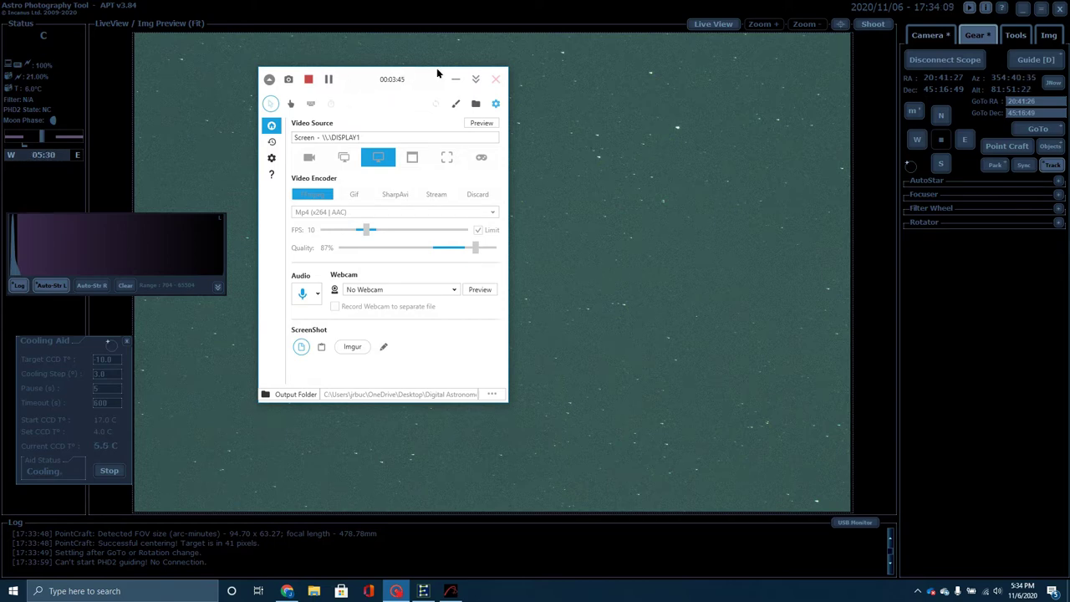
pyautogui.moveTo(377, 83); pyautogui.dragTo(719, 166)
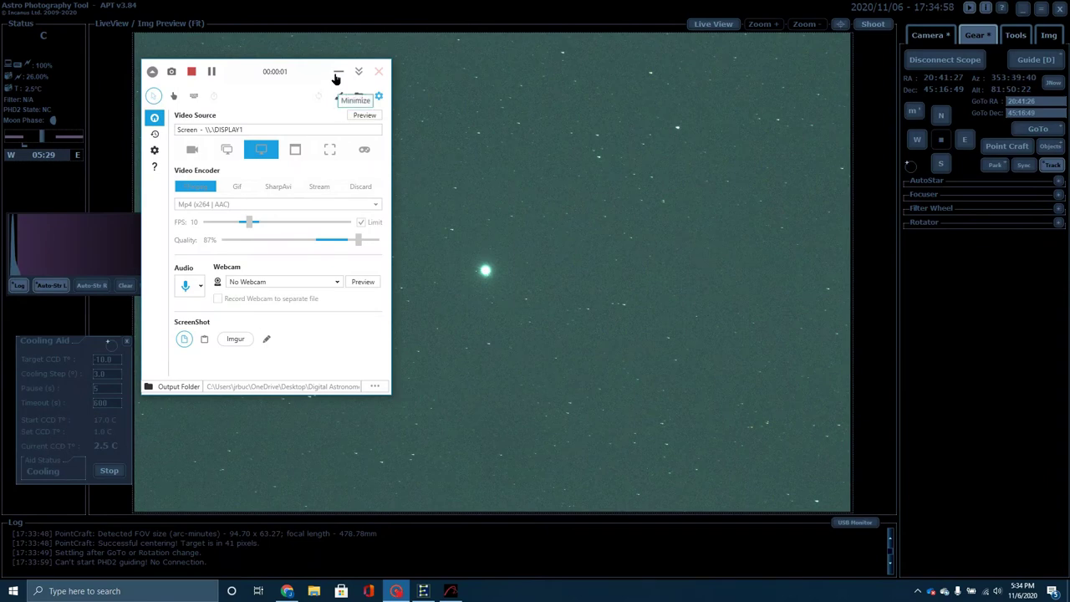
pyautogui.click(337, 74)
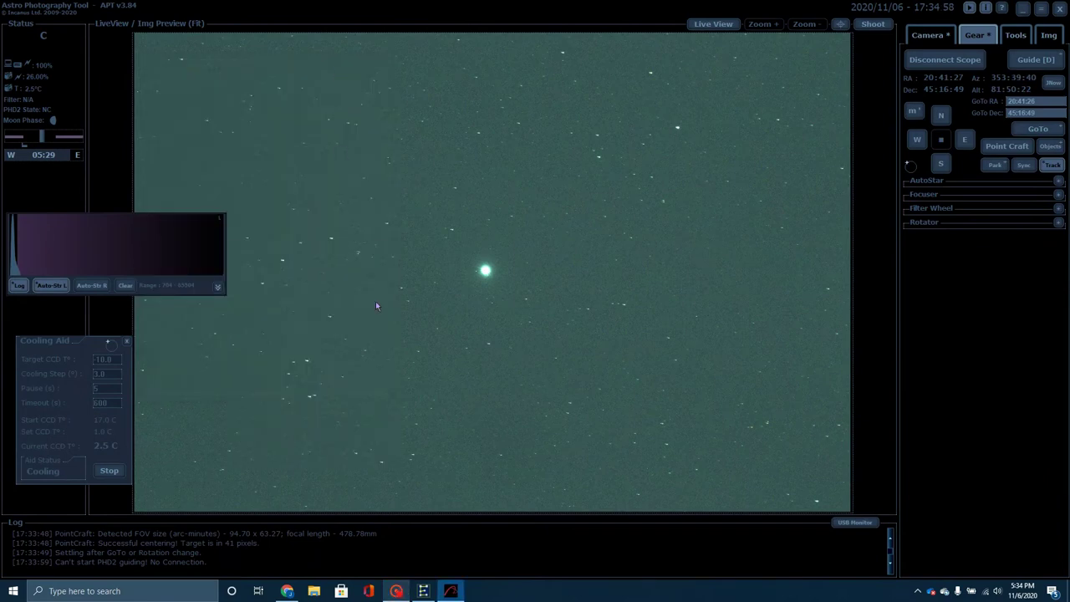
# Set the camera exposure to 3 seconds and start Live View on Deneb
pyautogui.click(920, 40)
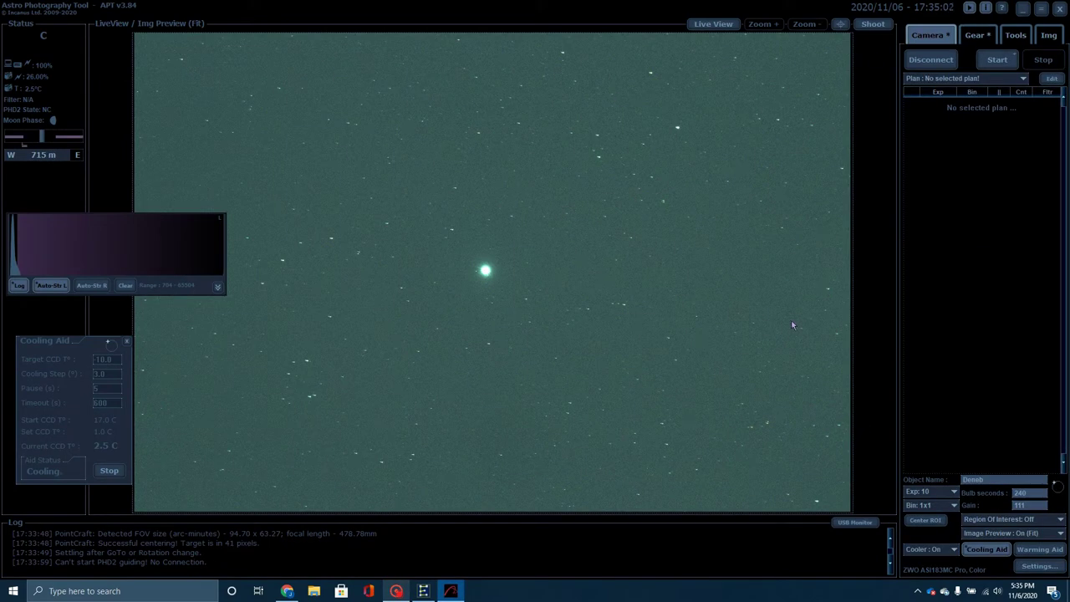
pyautogui.click(916, 494)
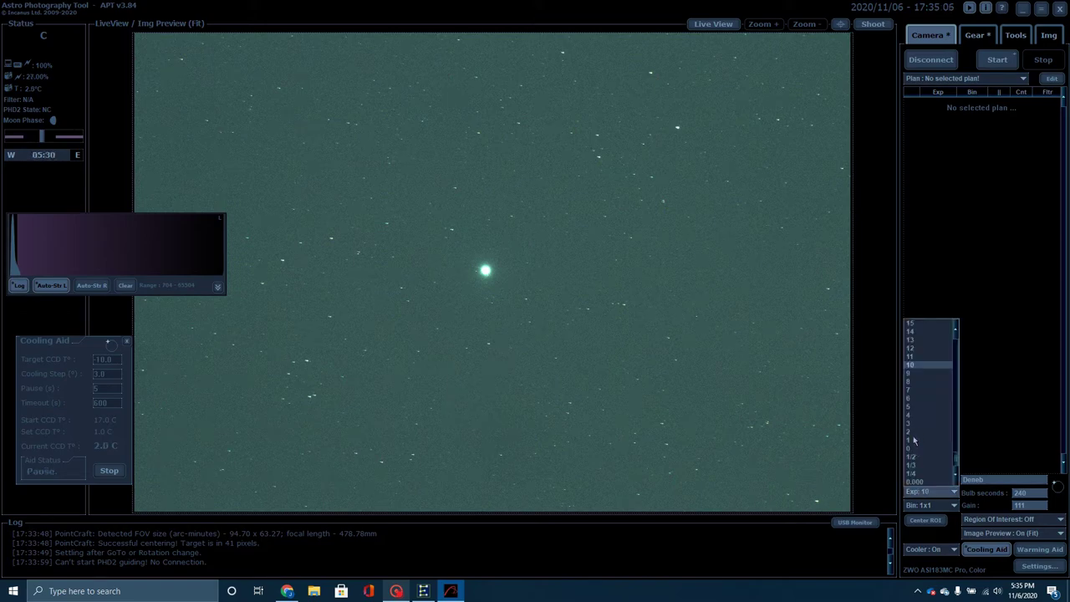
pyautogui.click(908, 425)
pyautogui.click(696, 27)
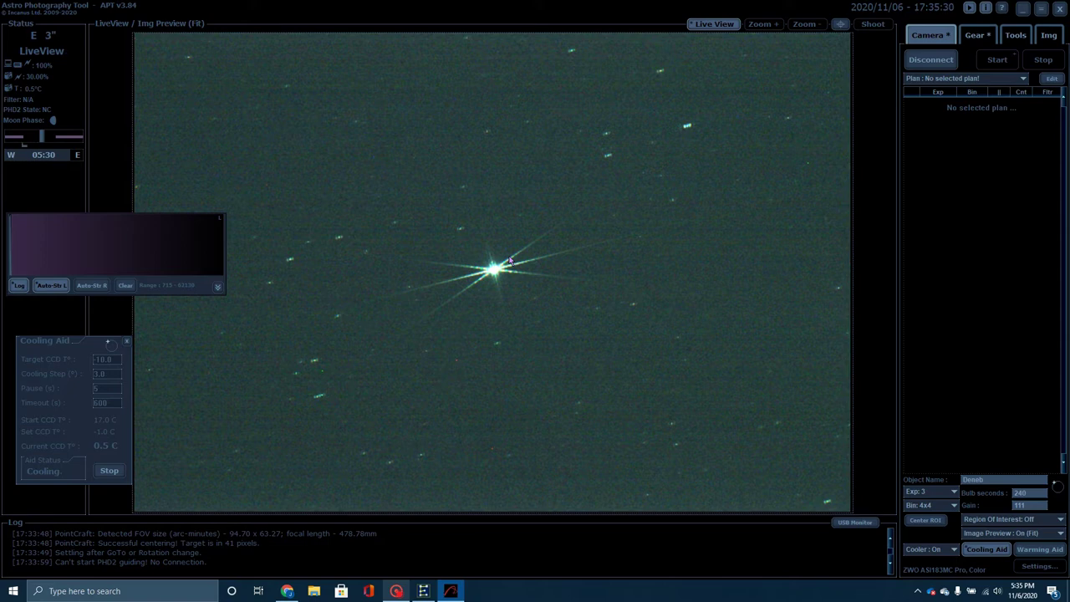
# Open the Bahtinov Aid and place its viewing frame over Deneb's diffraction spikes in the preview
pyautogui.click(1014, 36)
pyautogui.click(951, 108)
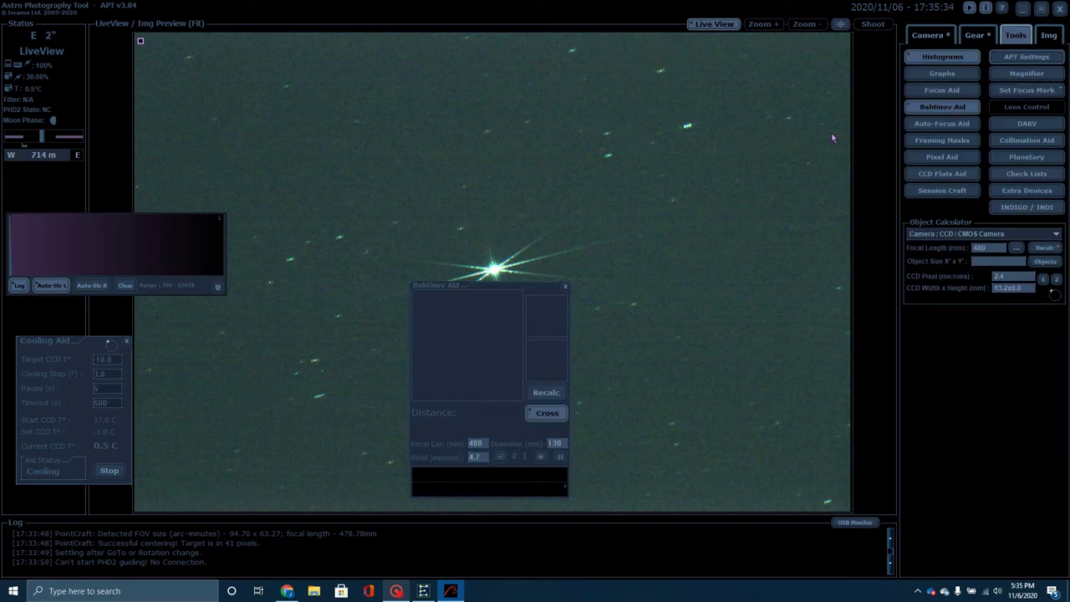
pyautogui.moveTo(470, 346); pyautogui.dragTo(611, 270)
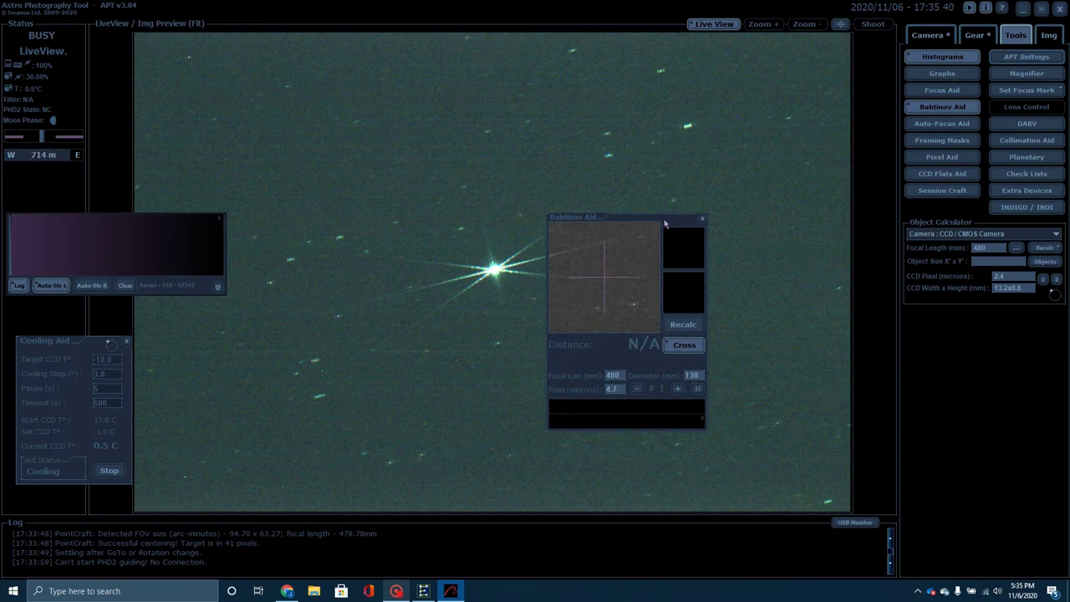
pyautogui.moveTo(668, 226); pyautogui.dragTo(562, 219)
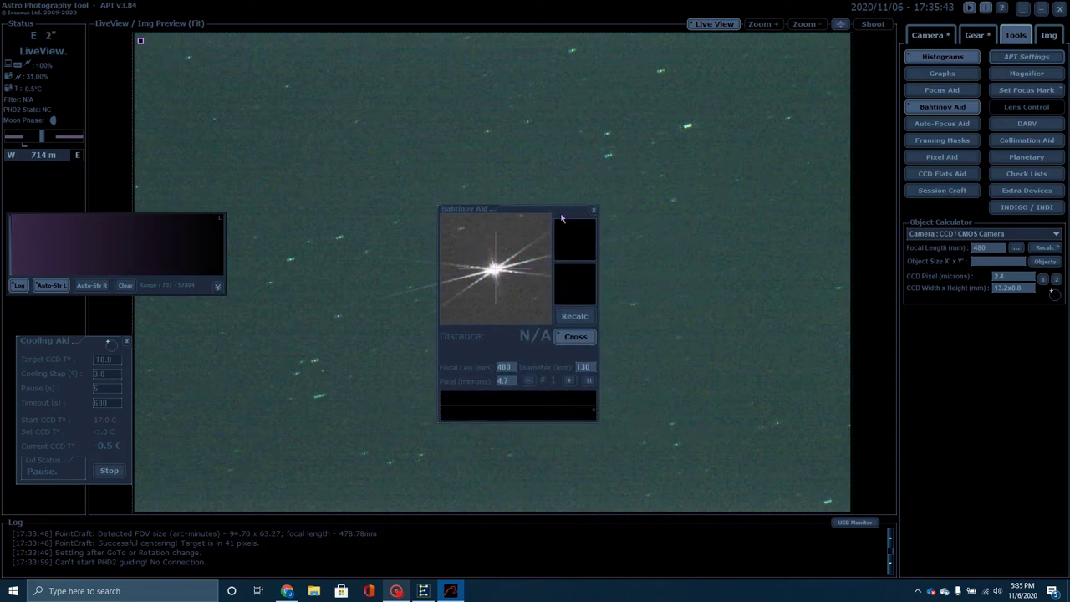
# Recalculate the Bahtinov focus analysis for Deneb, close the aid, and dismiss the mask-removal reminder
pyautogui.click(580, 316)
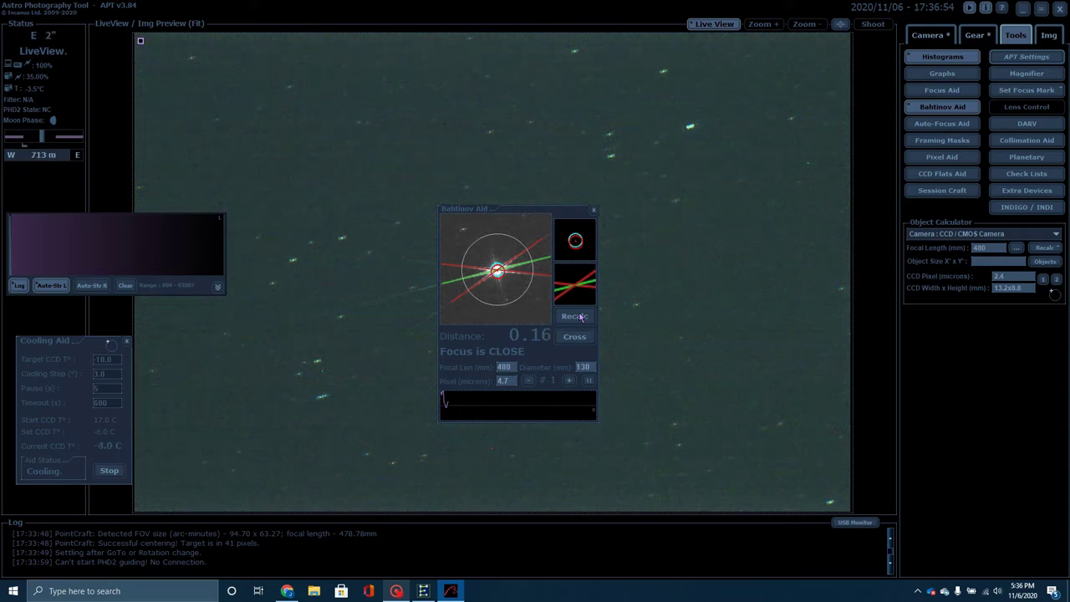
pyautogui.click(593, 210)
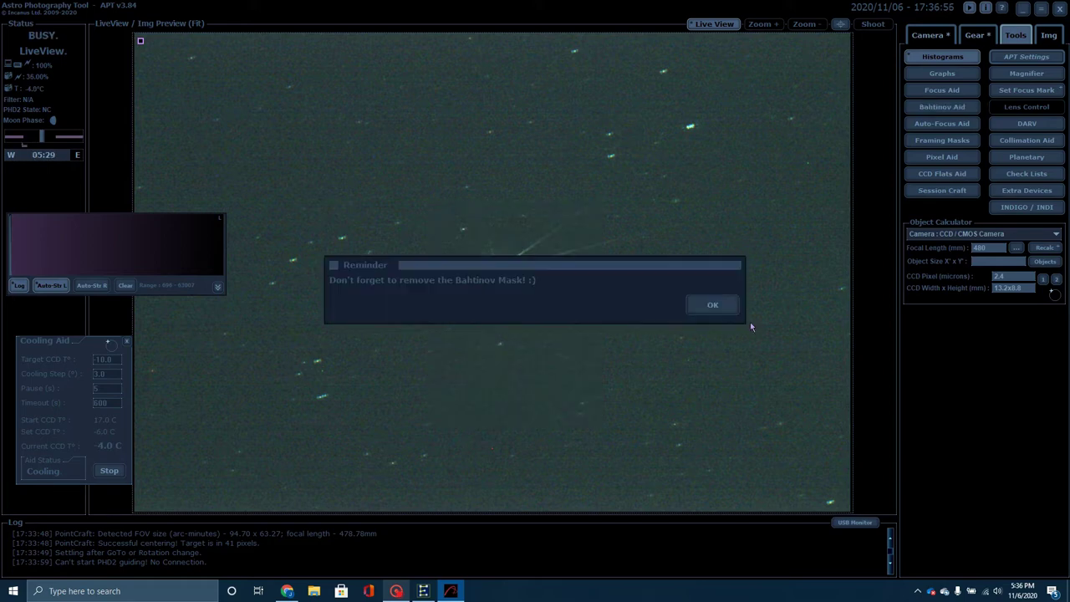
pyautogui.click(728, 309)
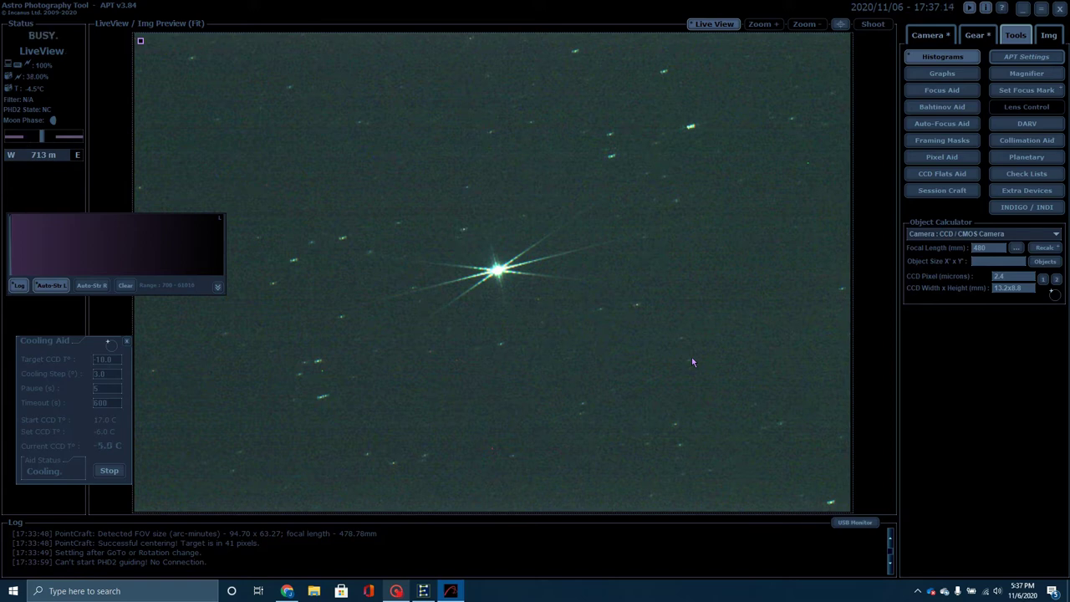
# Switch to EQMOD, expand its setup view to review the alignment and sync settings, and collapse it again
pyautogui.click(423, 591)
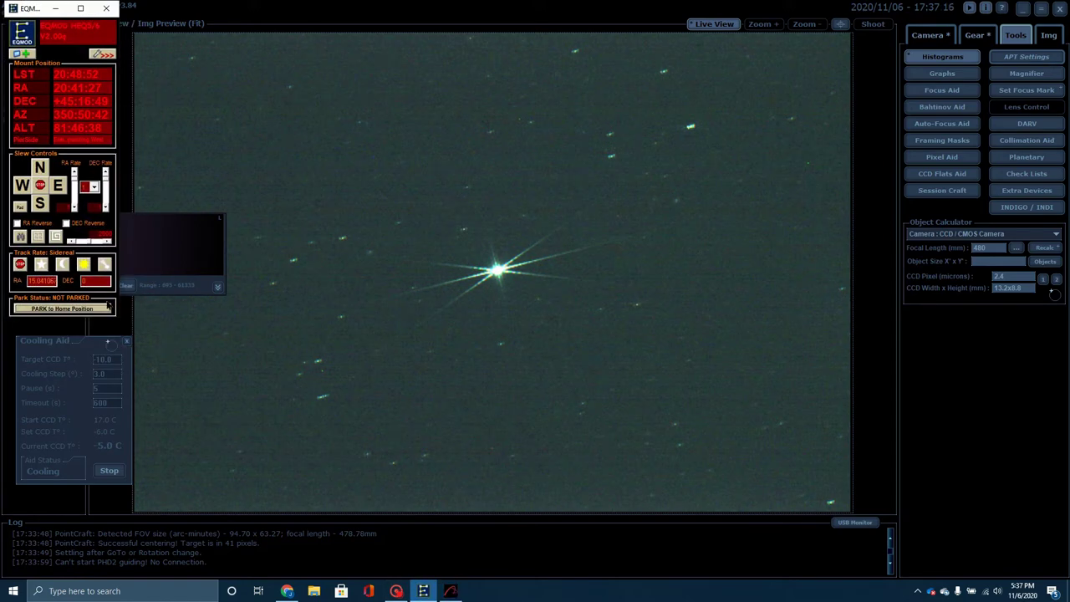
pyautogui.click(111, 55)
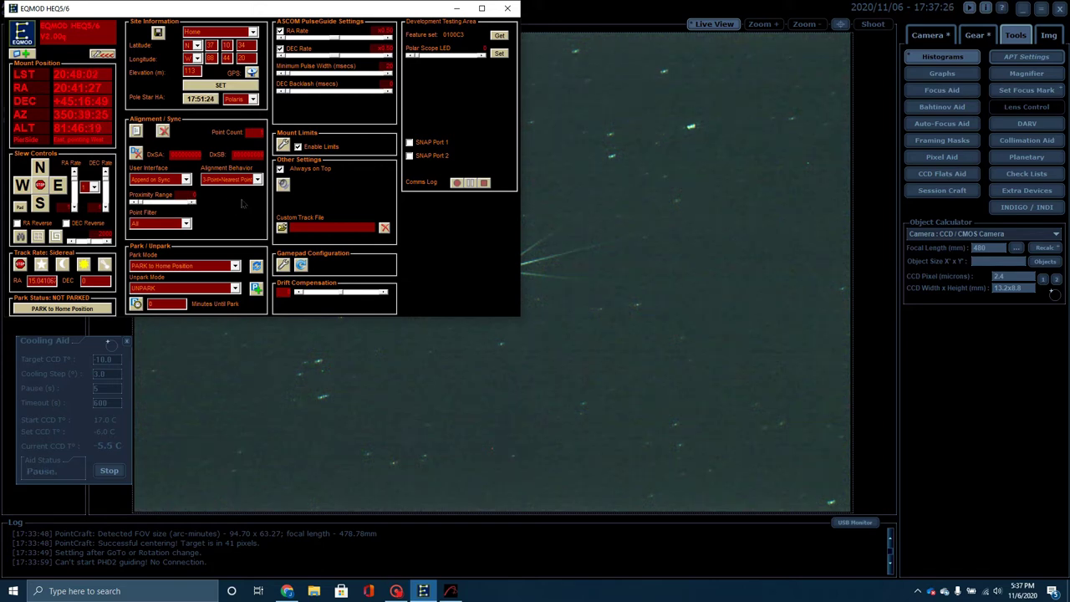
pyautogui.click(111, 55)
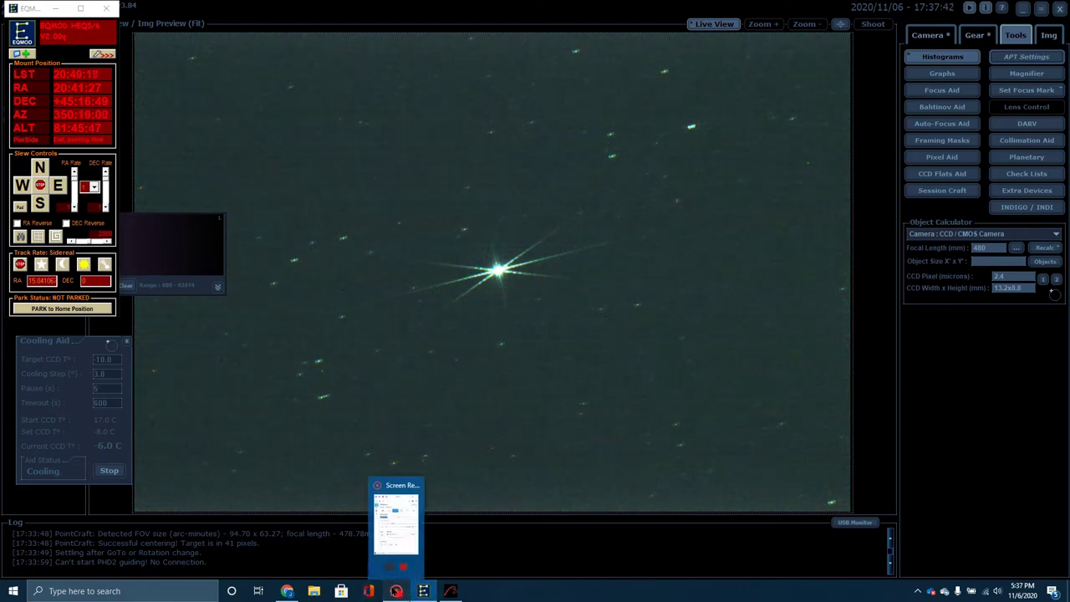
pyautogui.click(397, 591)
pyautogui.moveTo(254, 78); pyautogui.dragTo(776, 130)
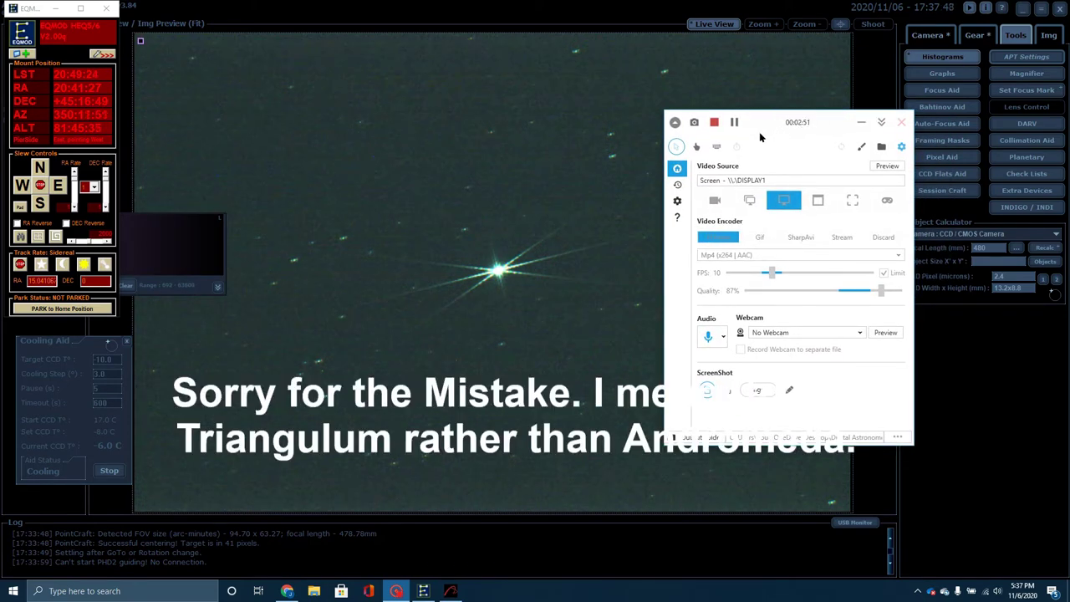
pyautogui.click(715, 123)
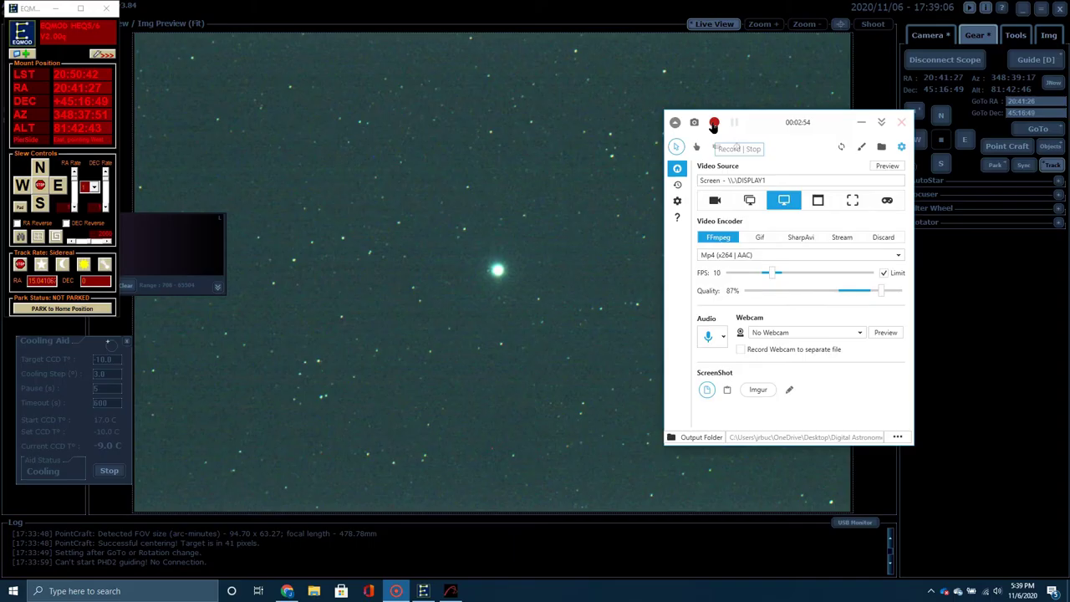
pyautogui.click(866, 122)
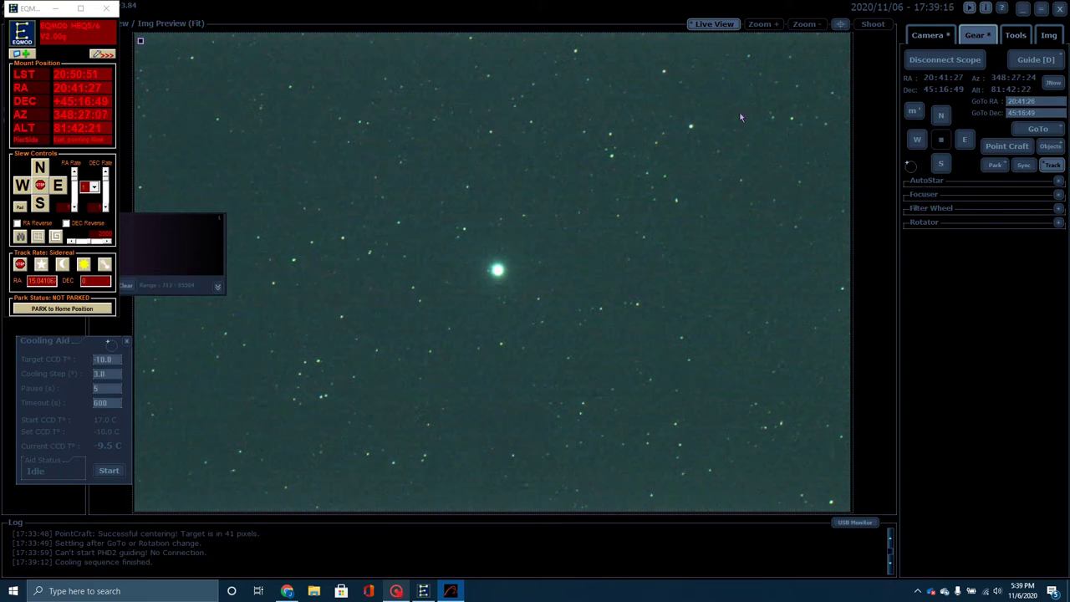
# Find M33, the Triangulum Galaxy, in the deep-sky objects list, slew the telescope to it, and minimize EQMOD
pyautogui.click(1034, 129)
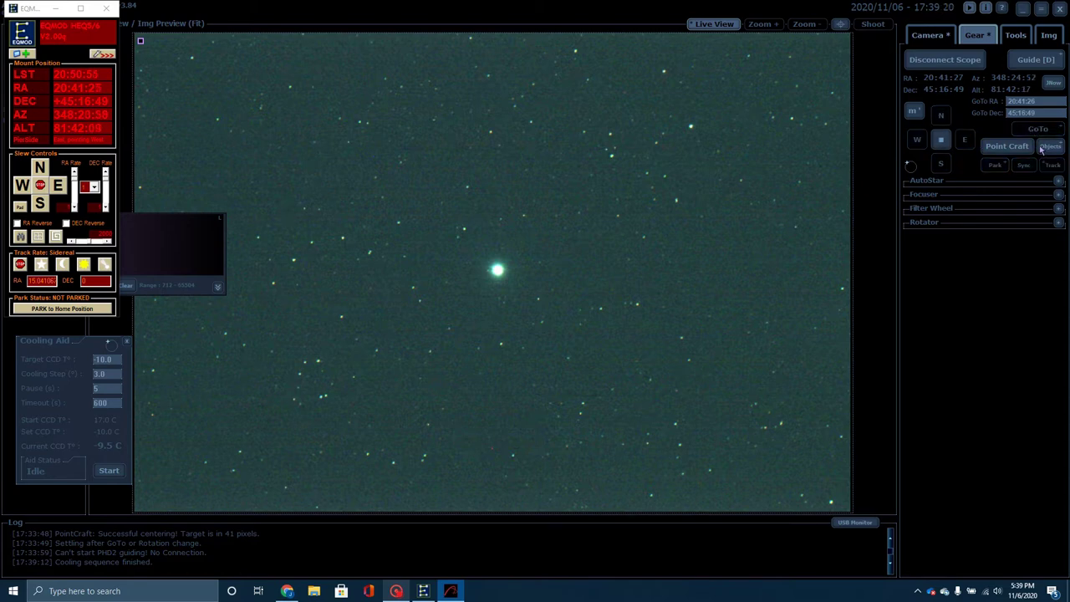
pyautogui.click(1042, 148)
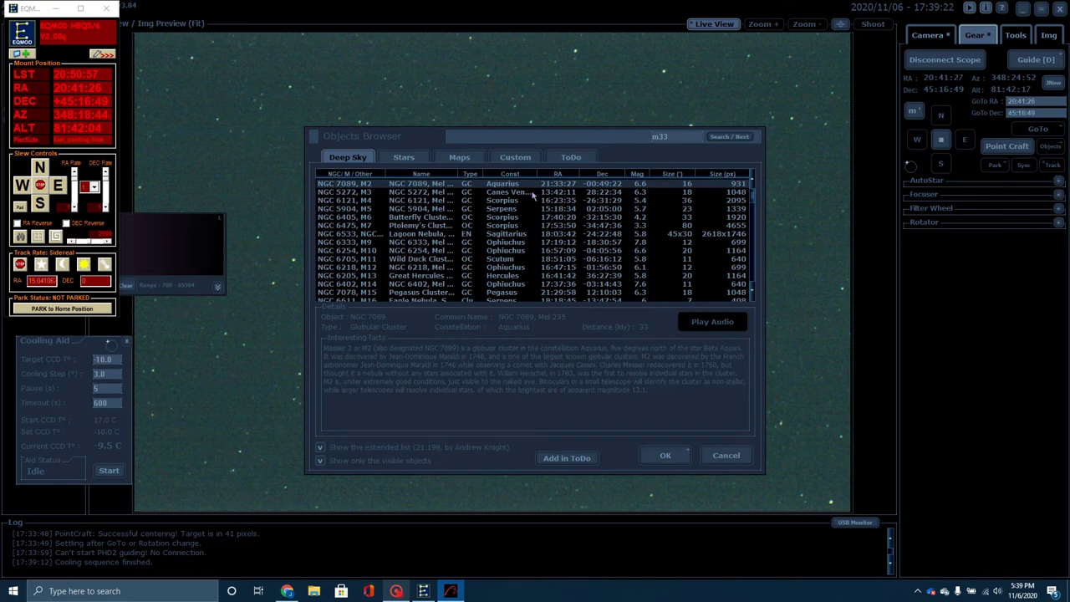
pyautogui.click(729, 137)
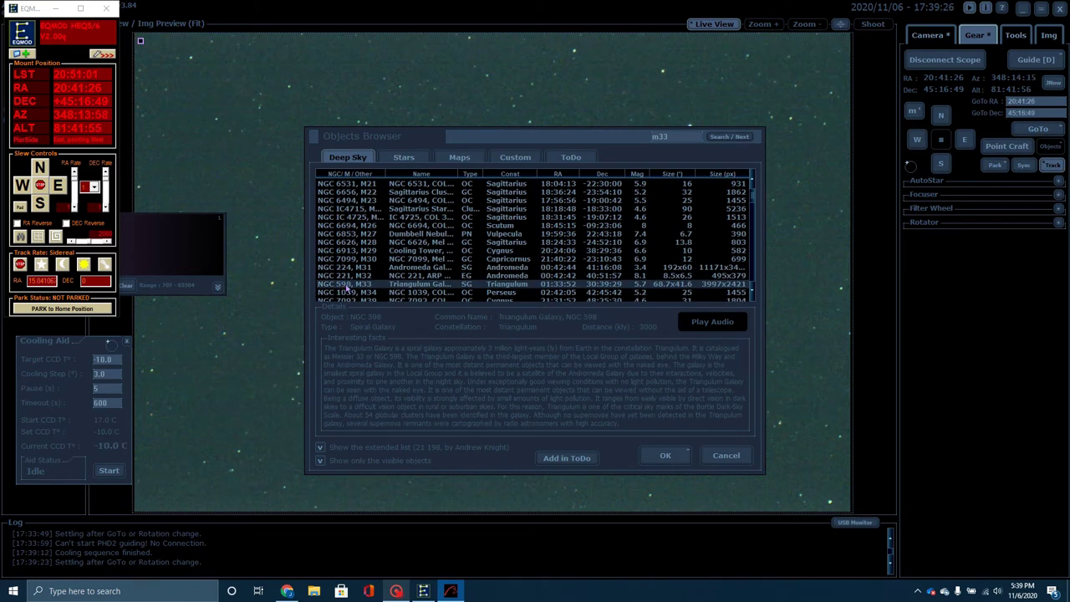
pyautogui.click(659, 458)
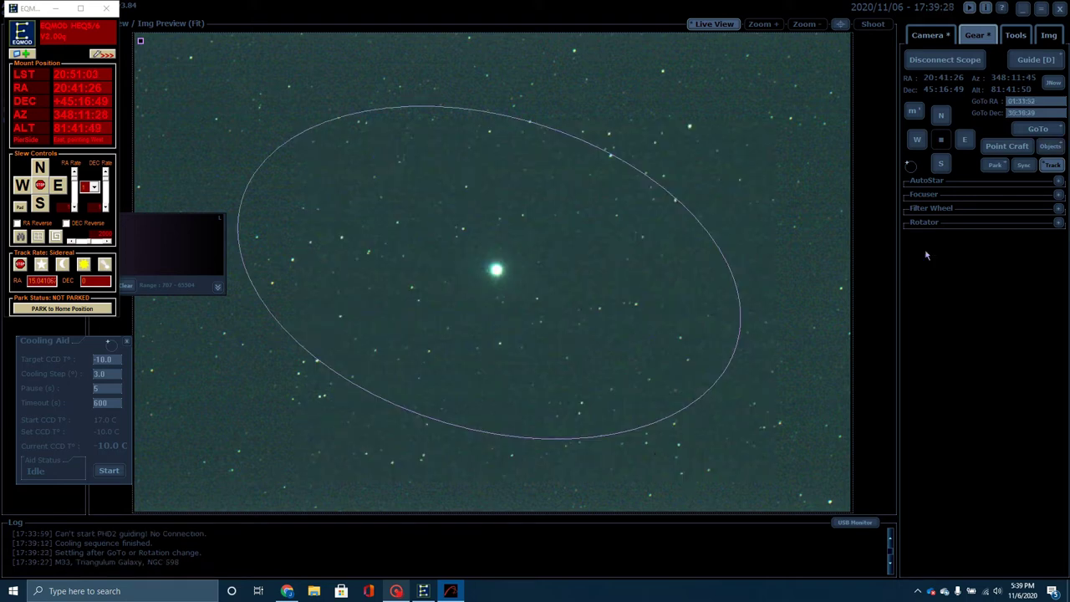
pyautogui.click(1040, 130)
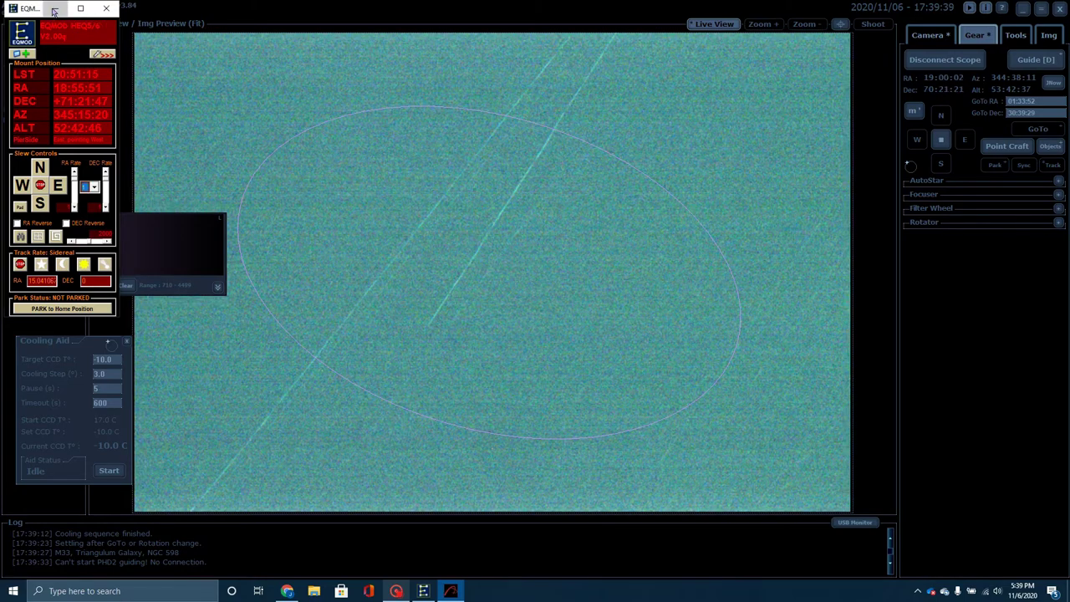
pyautogui.click(54, 9)
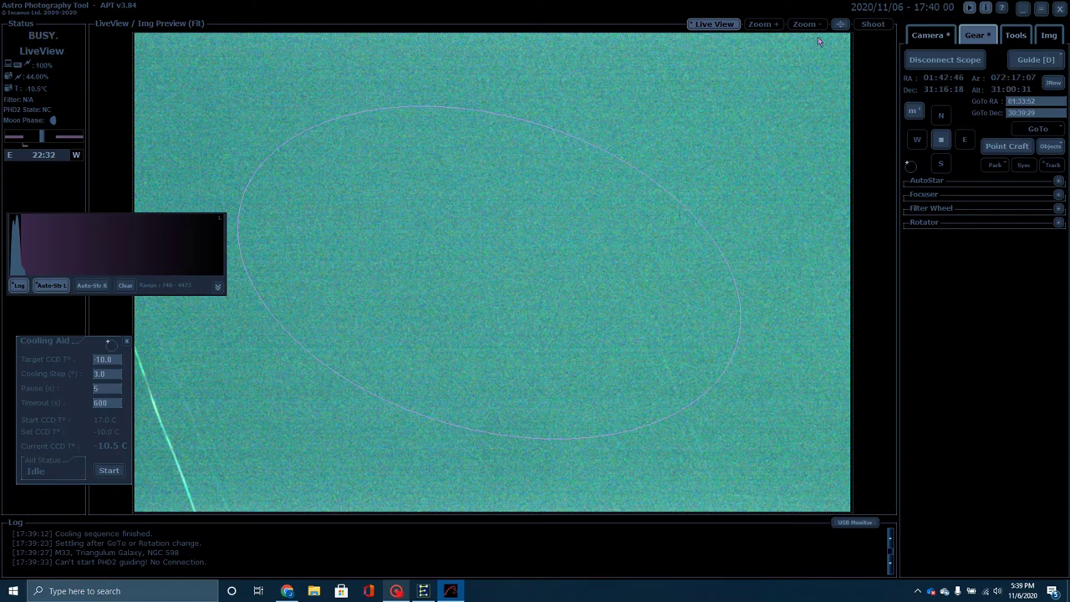
# Stop the live view, set the camera exposure to 10 seconds, and shoot a test frame of M33
pyautogui.click(928, 34)
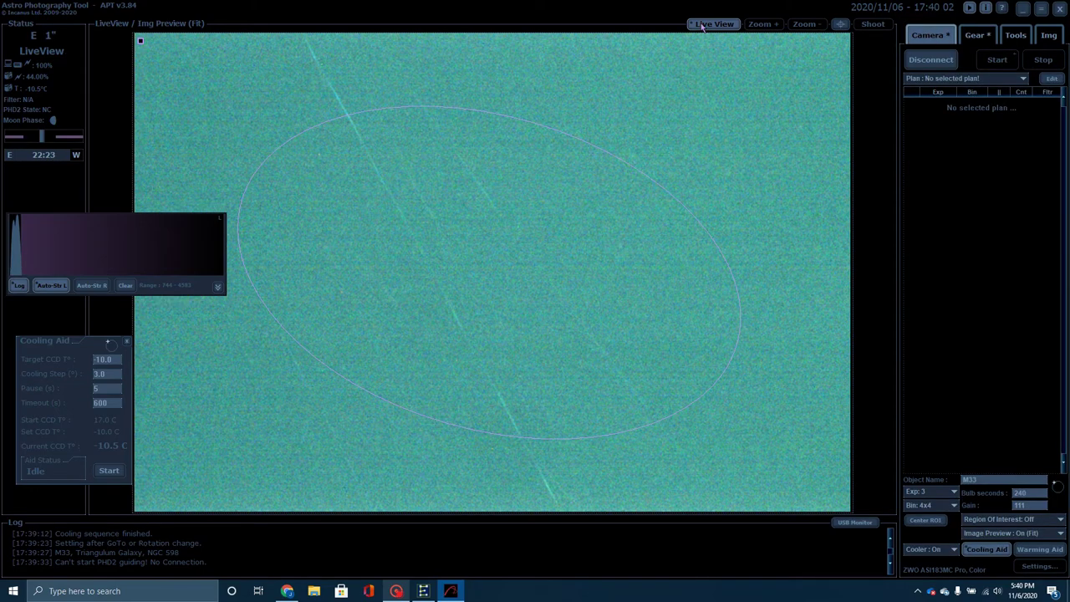
pyautogui.click(928, 493)
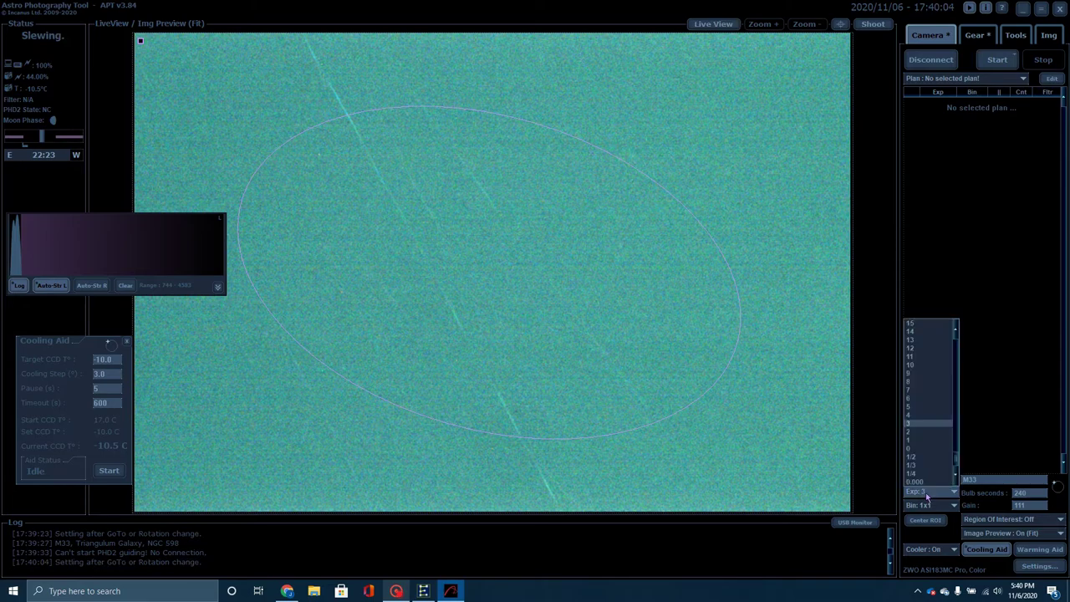
pyautogui.click(915, 365)
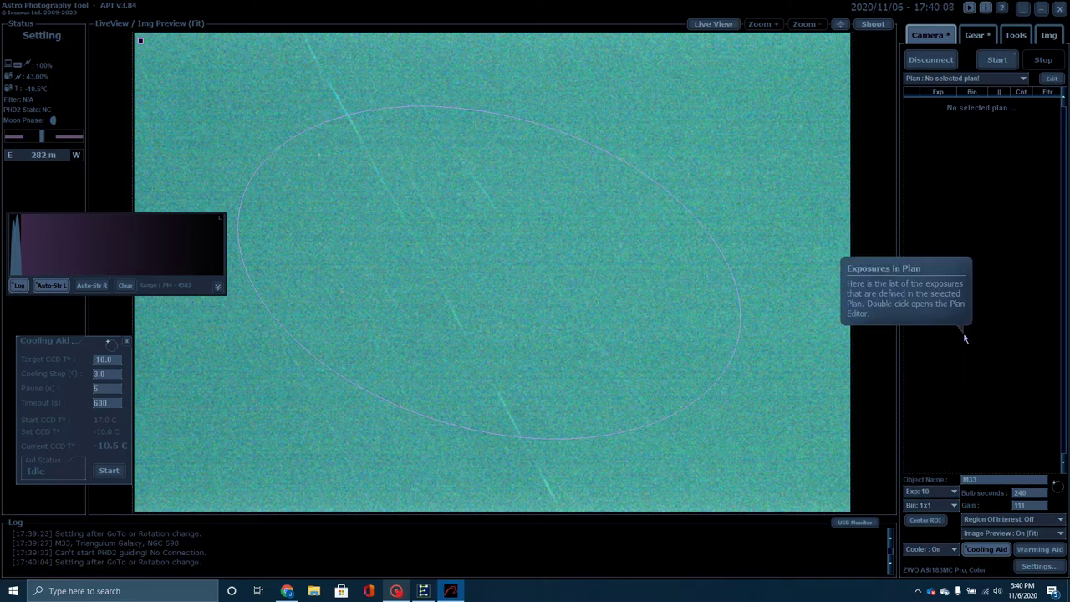
pyautogui.click(876, 24)
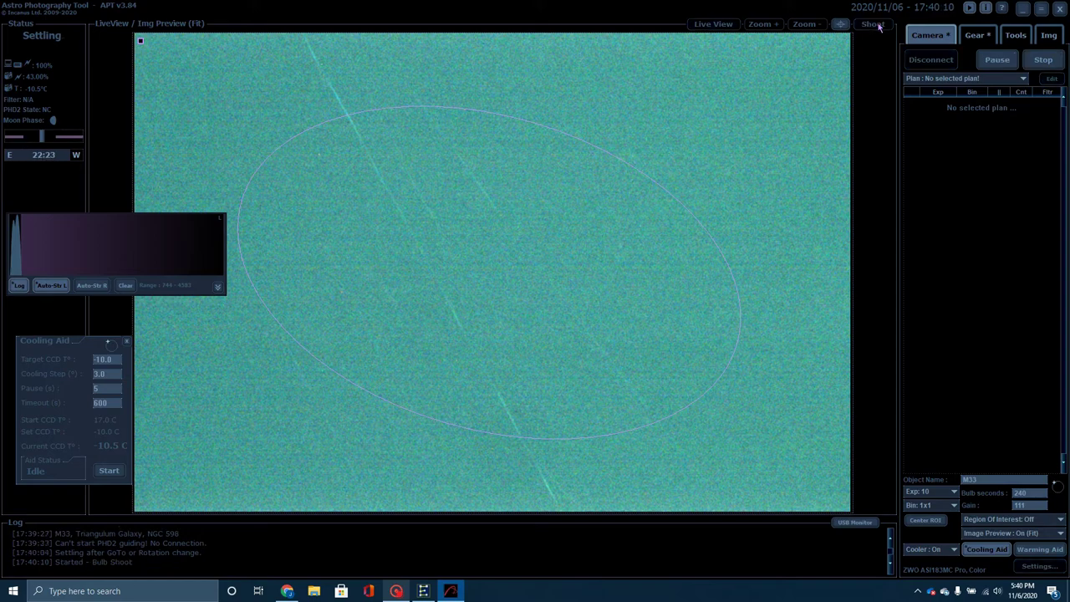
# Plate-solve the test frame in Point Craft using the scope position as the approximate coordinates, and sync the mount to the solution
pyautogui.click(975, 36)
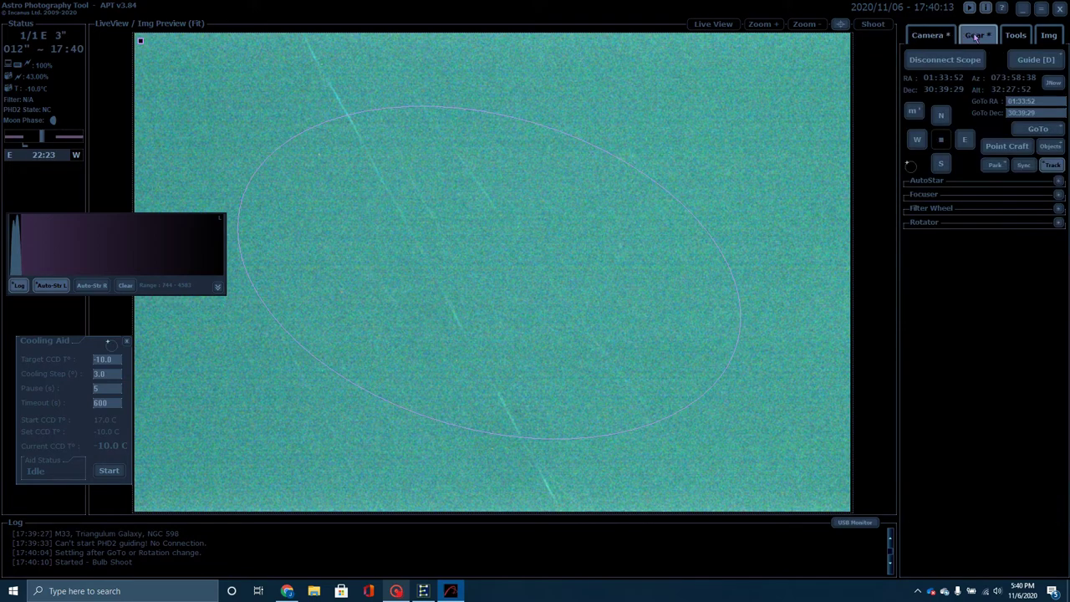
pyautogui.click(1009, 147)
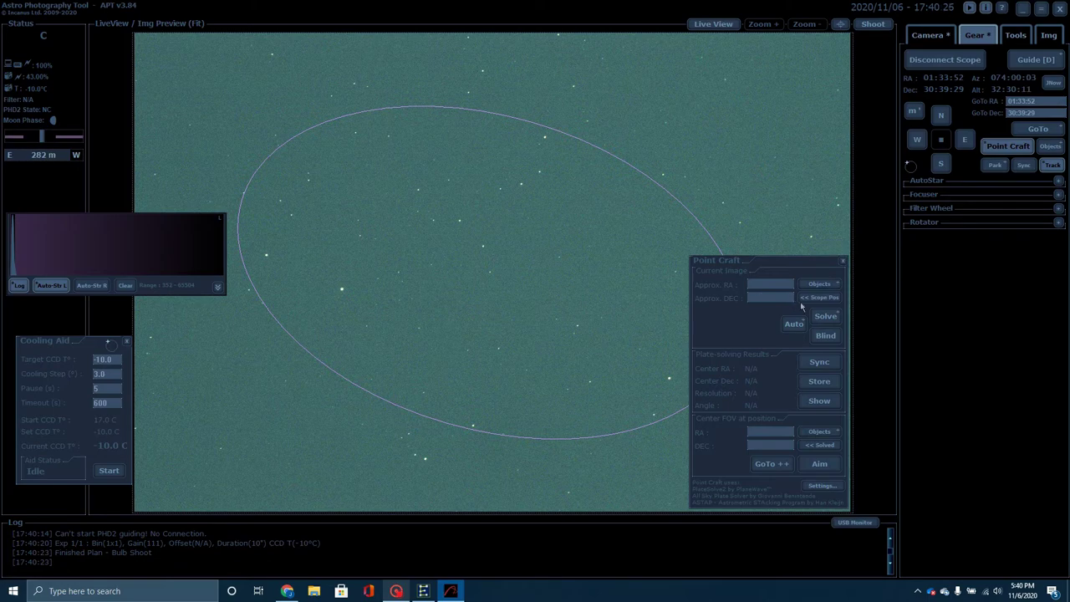
pyautogui.click(806, 300)
pyautogui.click(826, 316)
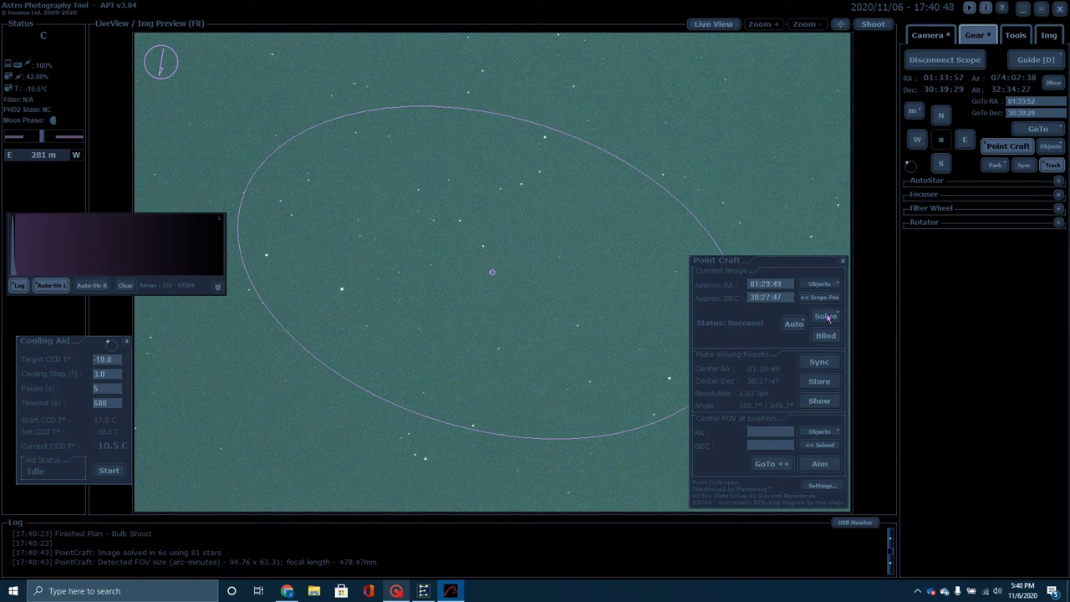
pyautogui.click(820, 364)
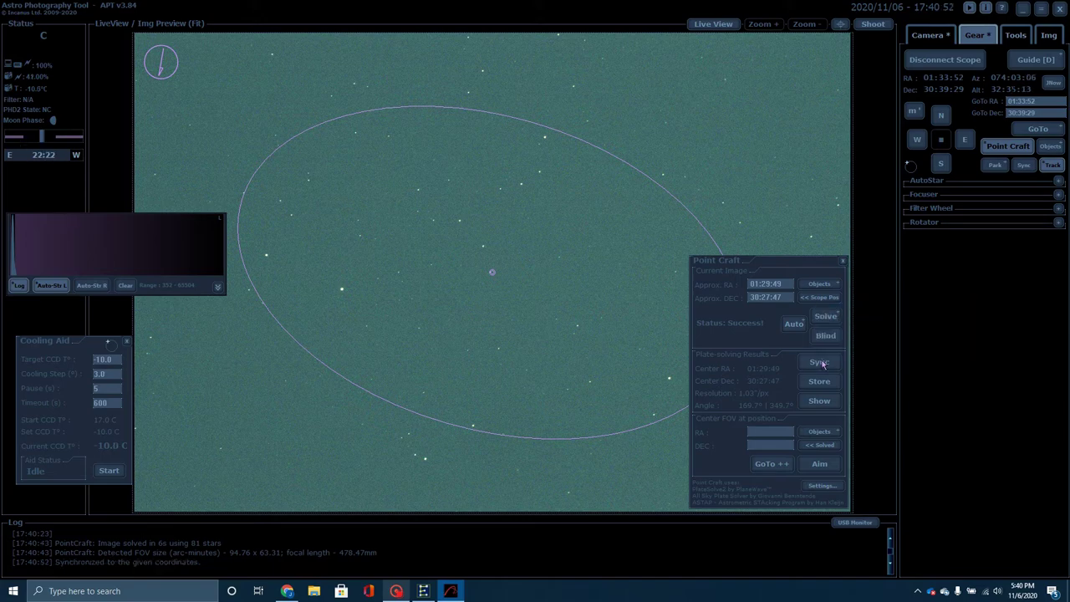
# Choose M33 as Point Craft's centering target, run GoTo++ to center it, and close Point Craft
pyautogui.click(816, 431)
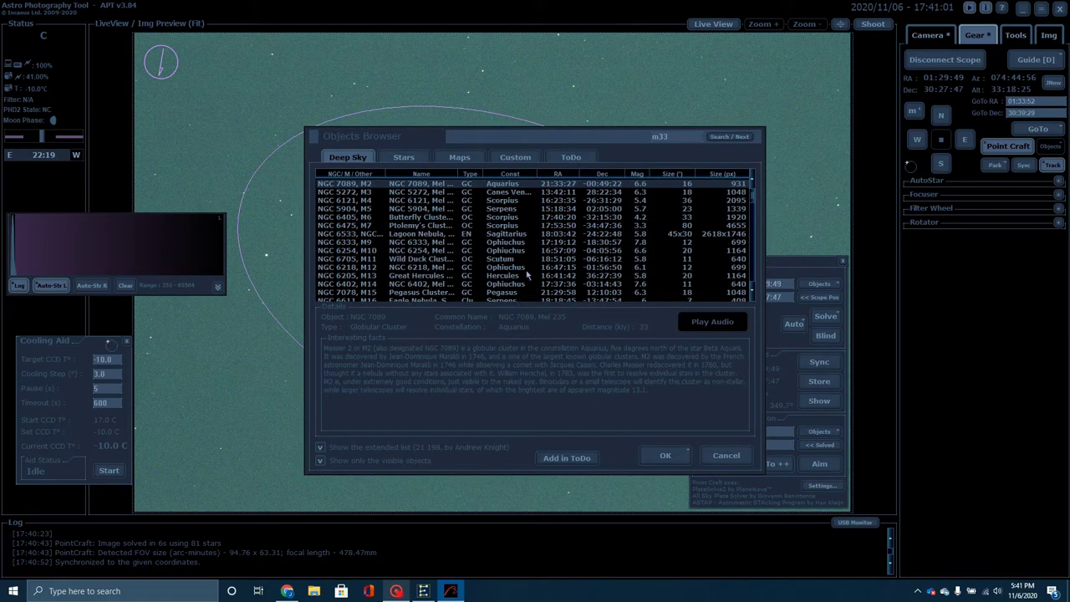
pyautogui.click(717, 137)
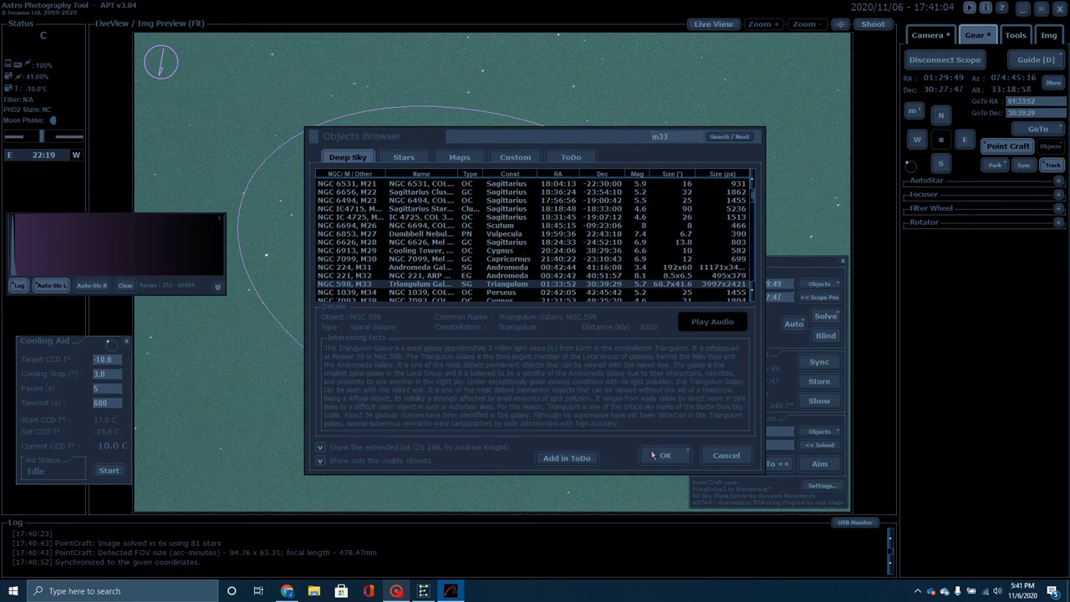
pyautogui.click(659, 455)
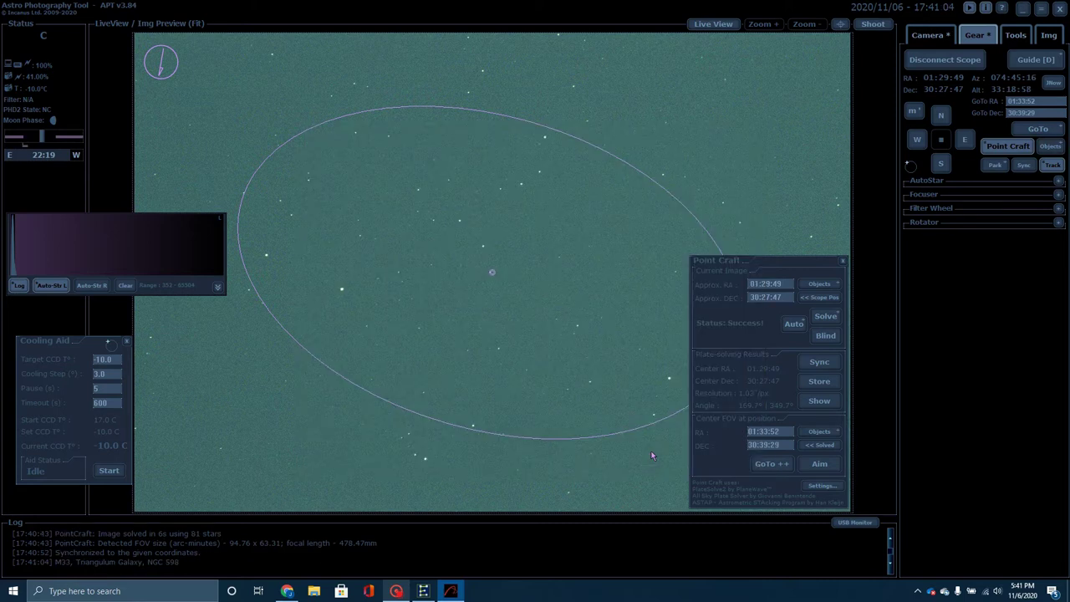
pyautogui.click(760, 465)
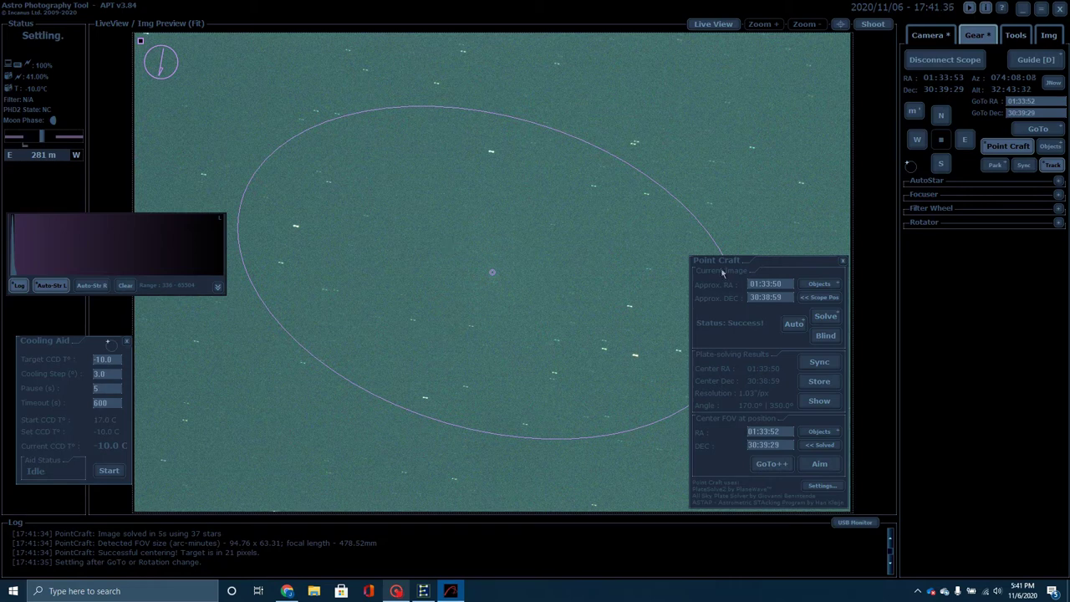
pyautogui.click(842, 260)
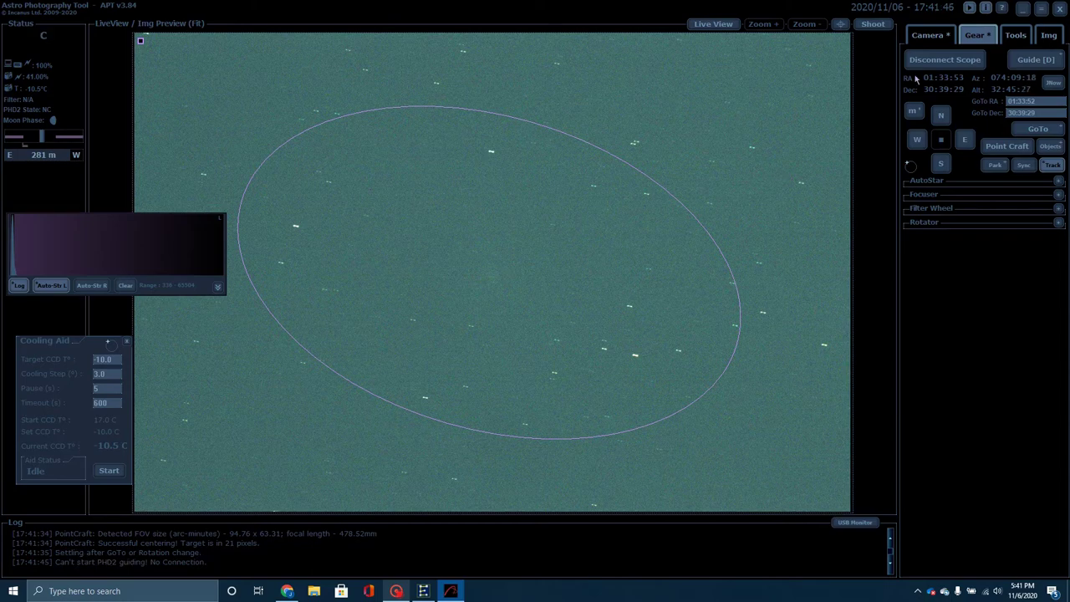
# Return to the camera settings, bring up EQMOD to check the mount position and tracking rate, and minimize it
pyautogui.click(925, 38)
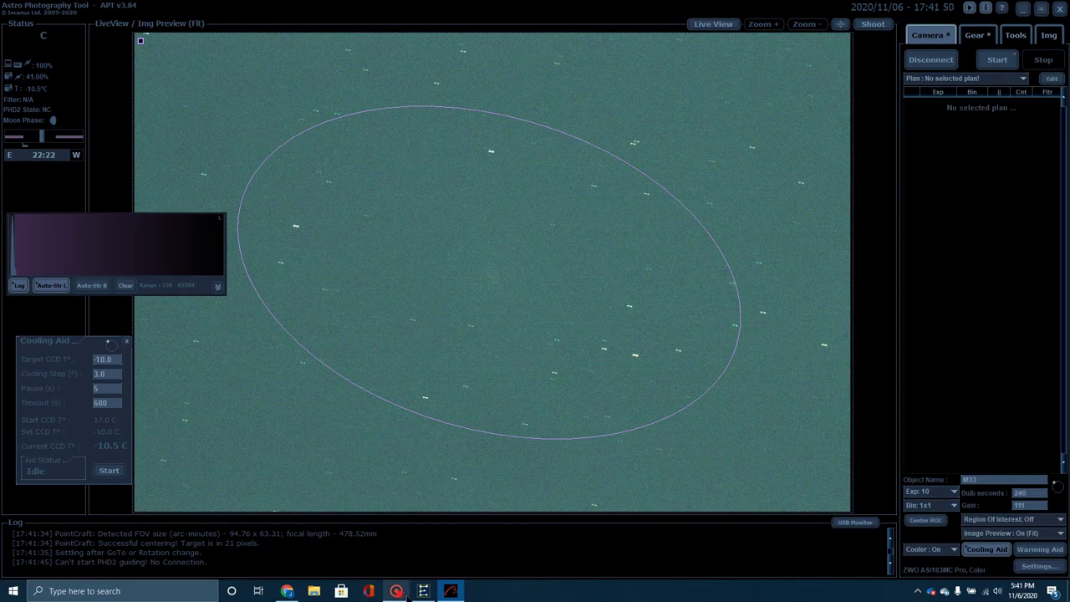
pyautogui.click(423, 591)
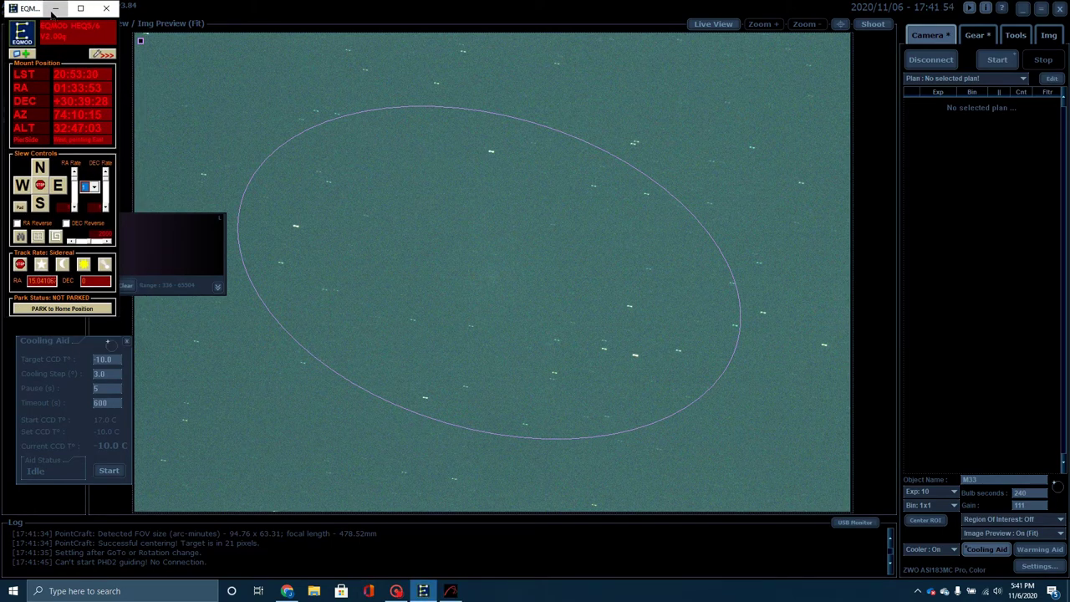
pyautogui.click(56, 9)
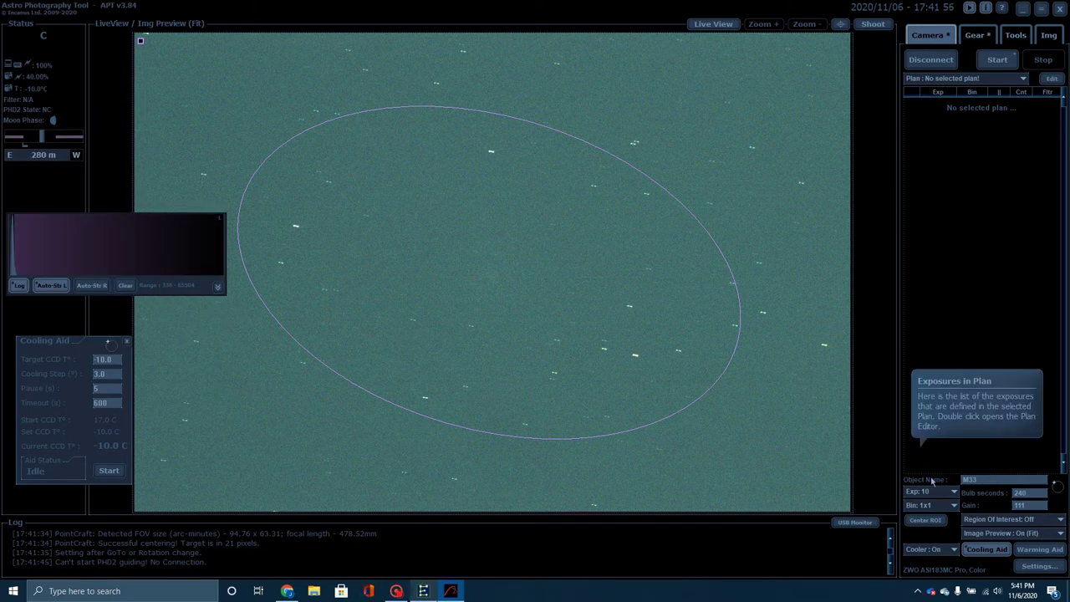
# Set the exposure to Bulb at 60 seconds and shoot a frame of M33
pyautogui.click(944, 493)
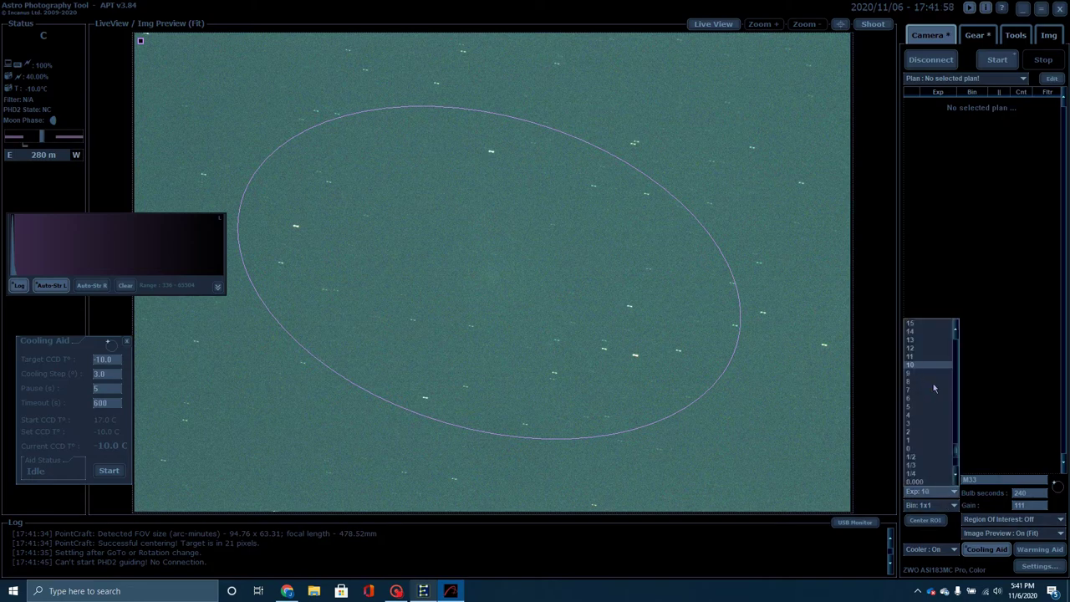
pyautogui.scroll(6, 928, 376)
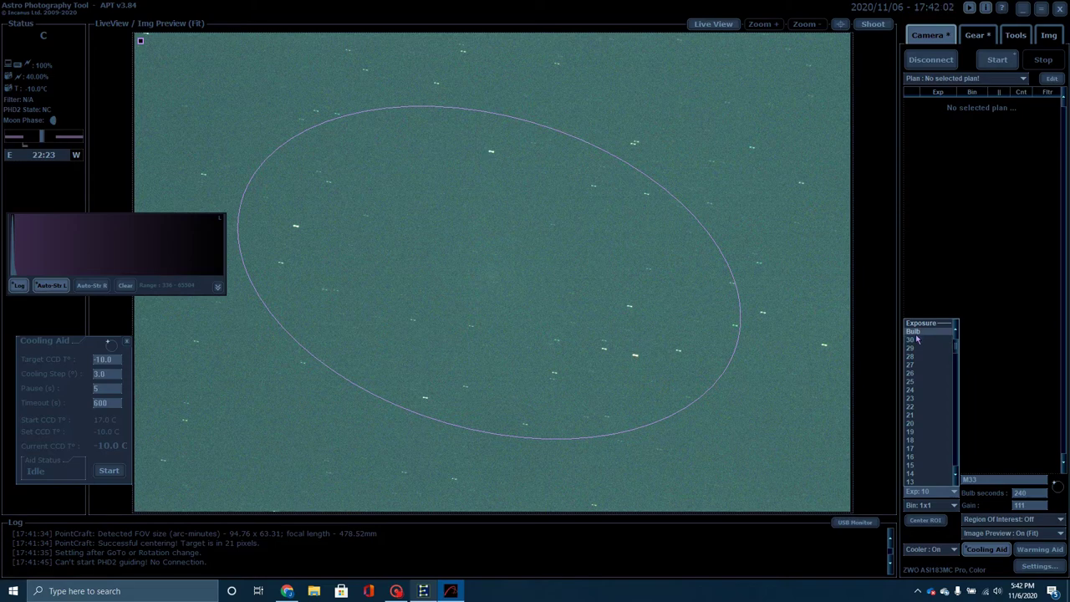
pyautogui.click(915, 334)
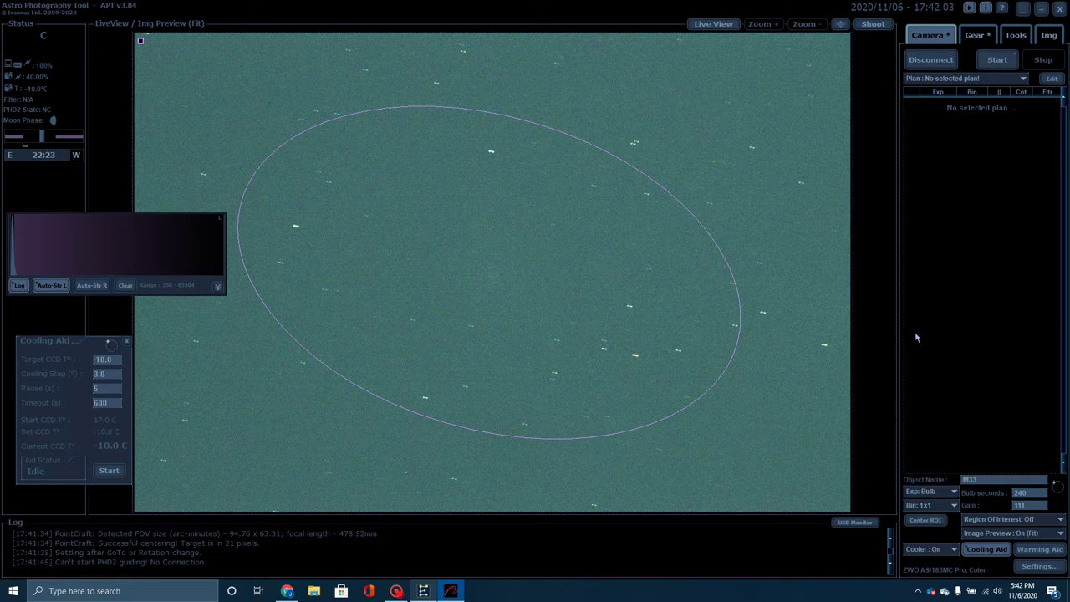
pyautogui.doubleClick(1035, 493)
pyautogui.write('660')
pyautogui.press('BackSpace')
pyautogui.press('BackSpace')
pyautogui.press('BackSpace')
pyautogui.write('60')
pyautogui.click(869, 24)
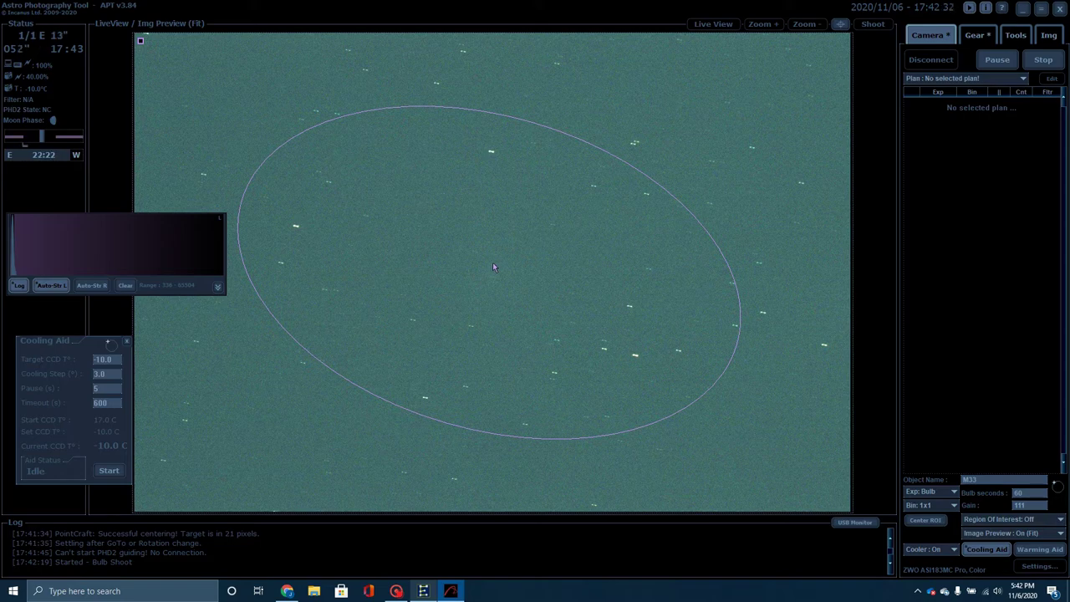
pyautogui.moveTo(396, 591)
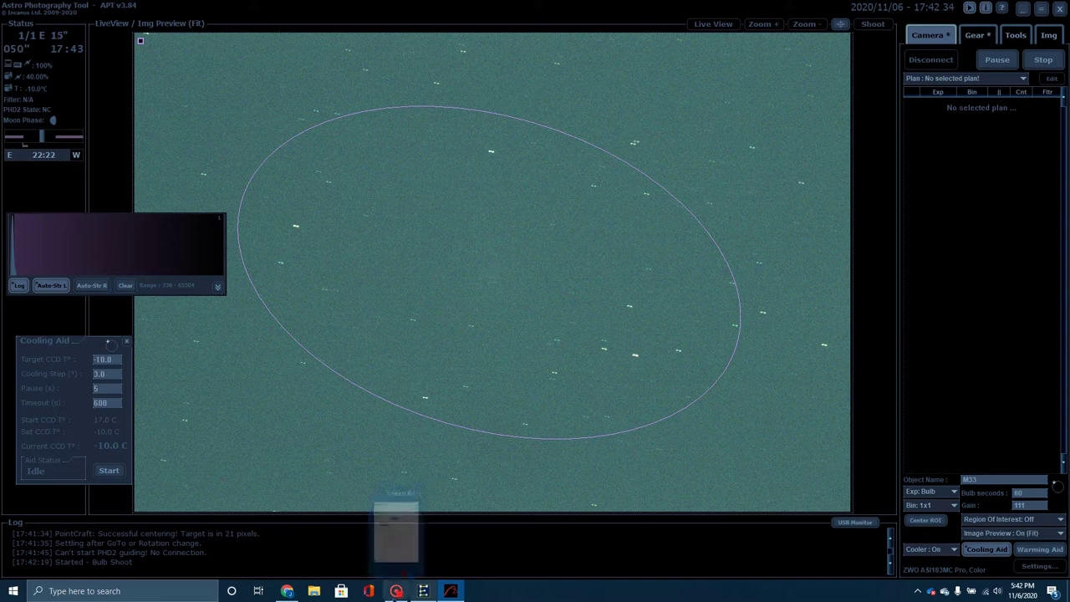
pyautogui.click(396, 522)
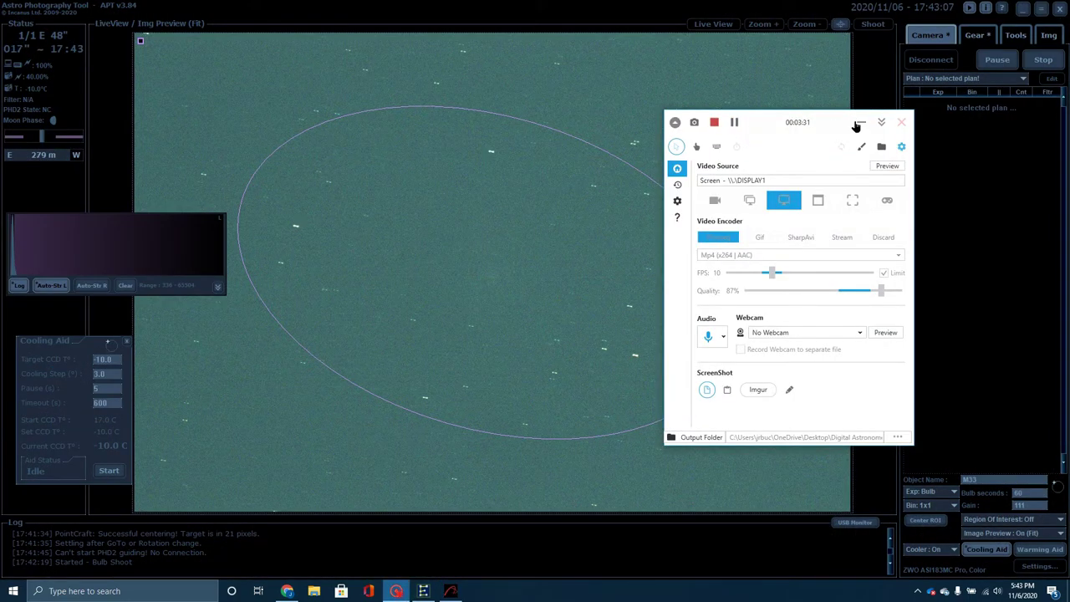
pyautogui.click(857, 126)
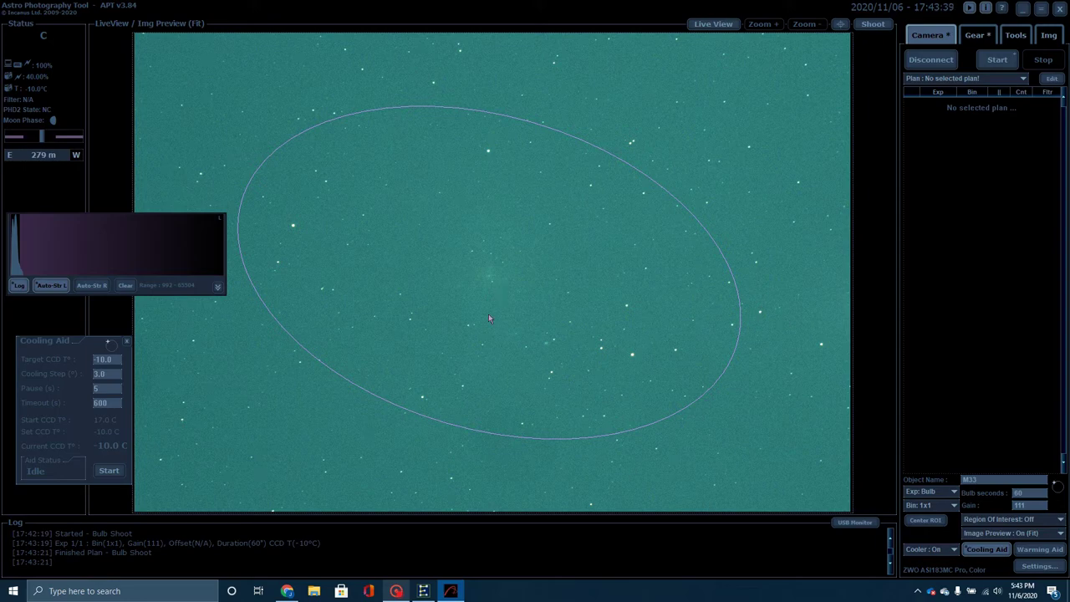
pyautogui.moveTo(396, 591)
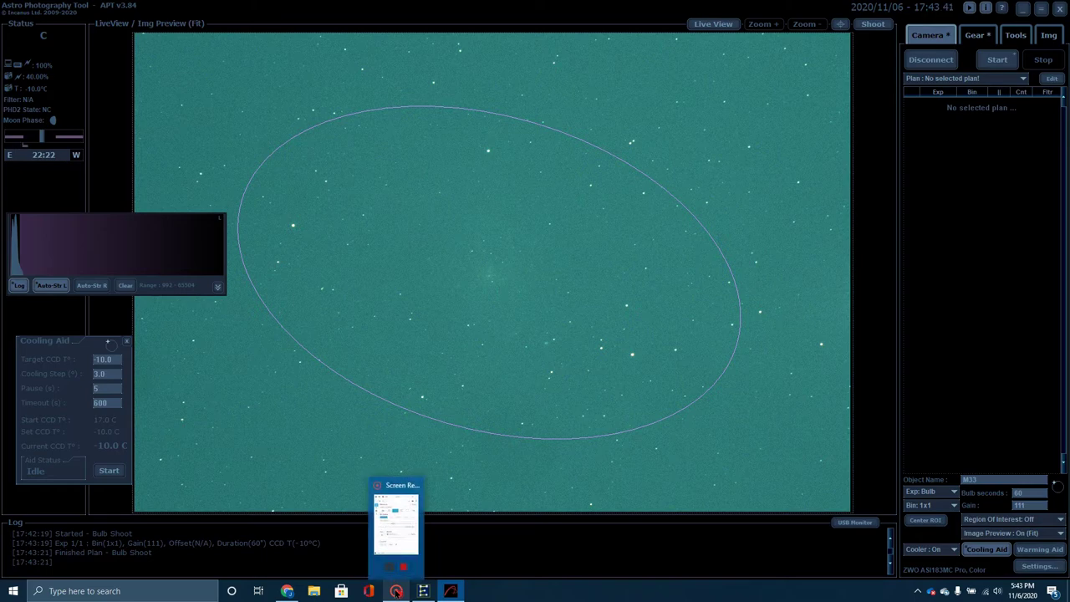
pyautogui.click(397, 537)
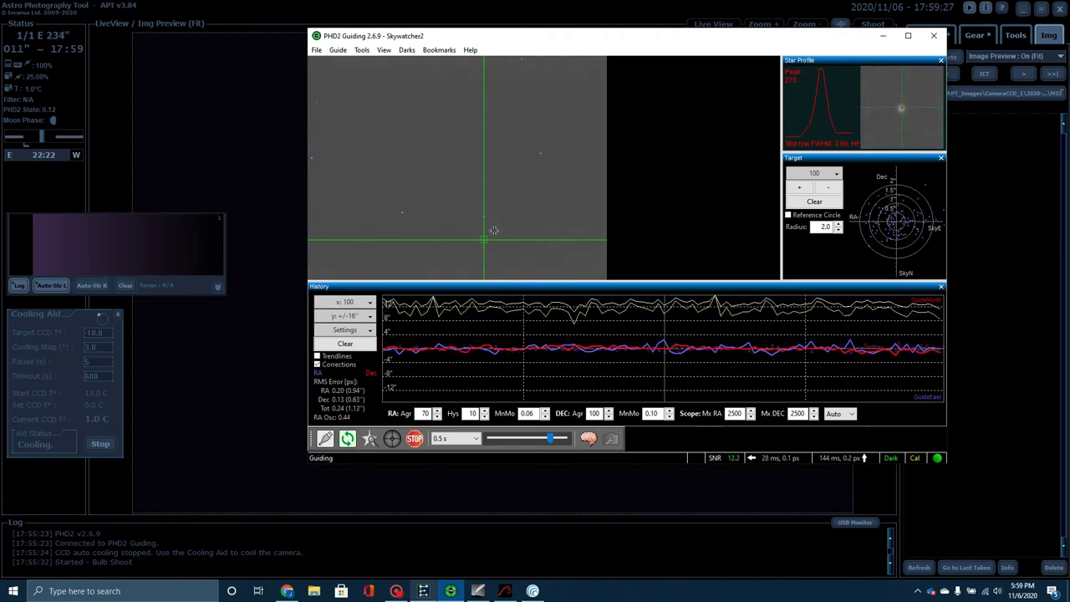
# Minimize PHD2 Guiding, return to the camera settings, and select the 240 Seconds light plan
pyautogui.click(885, 36)
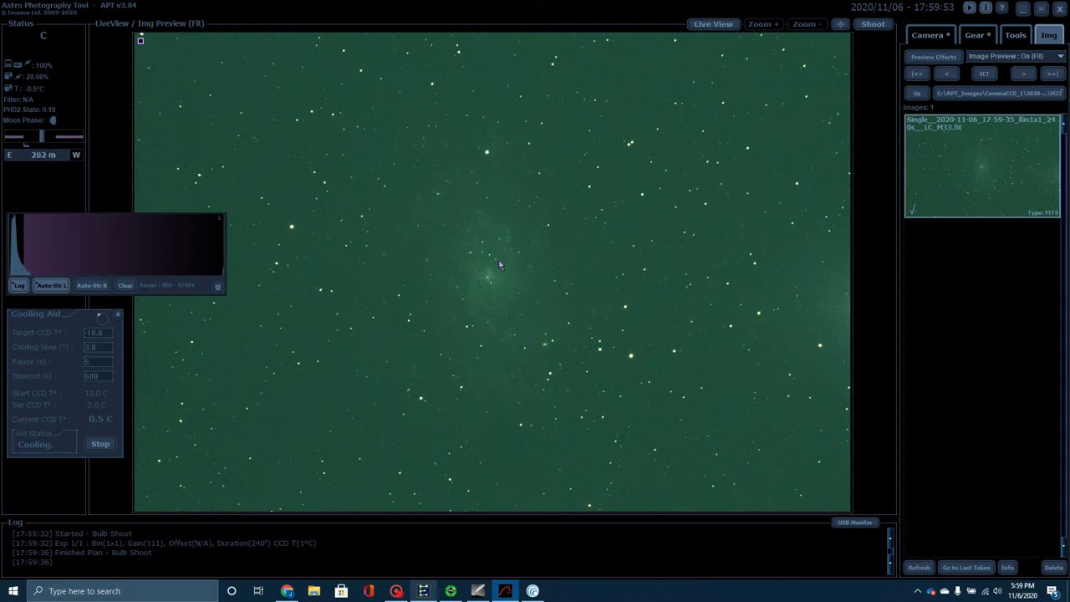
pyautogui.click(941, 37)
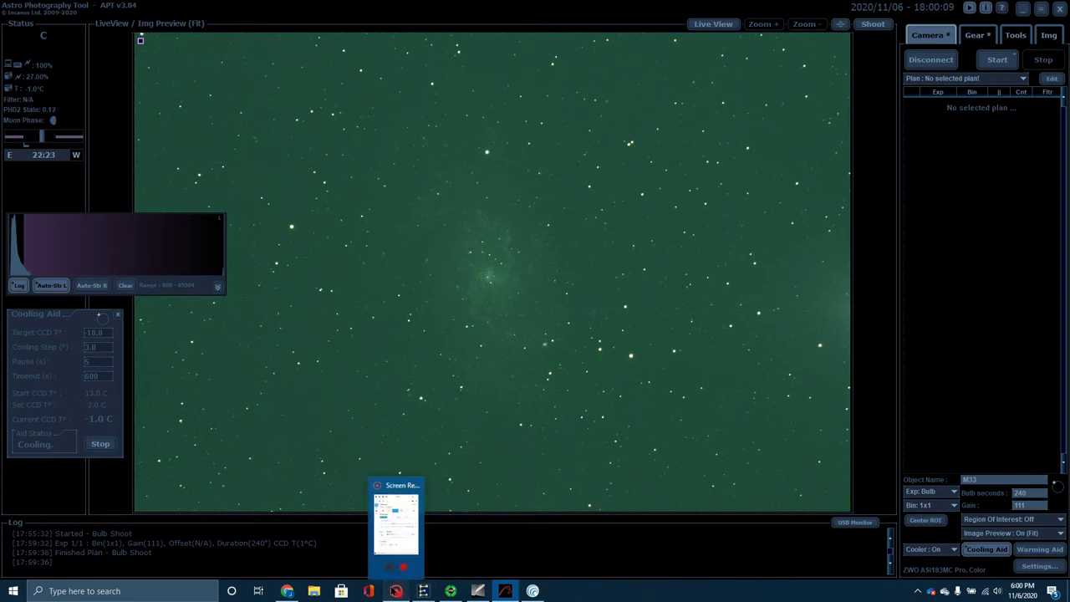
pyautogui.click(396, 591)
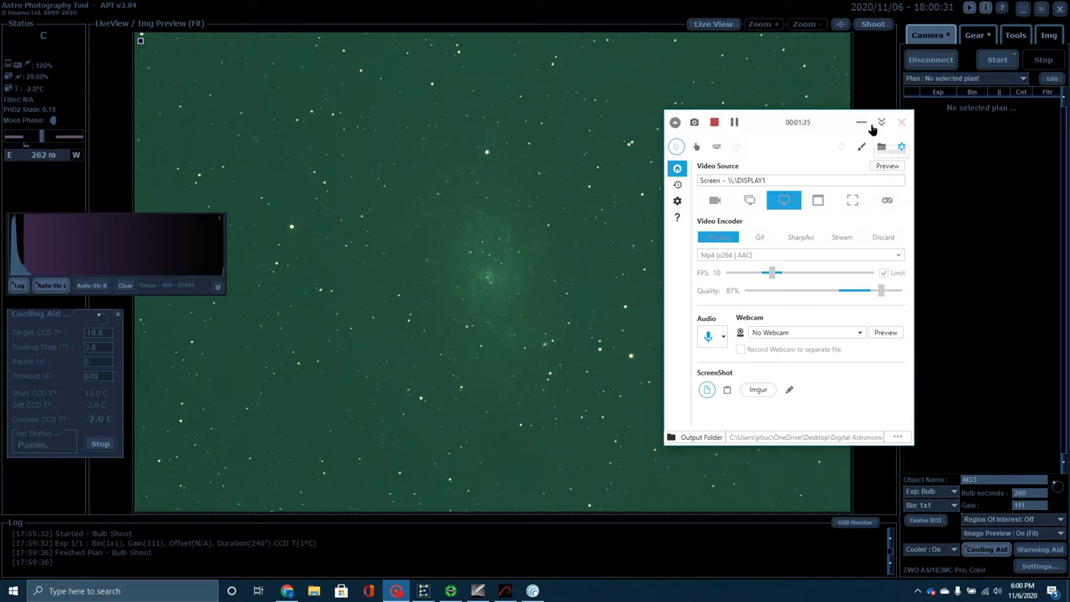
pyautogui.click(865, 126)
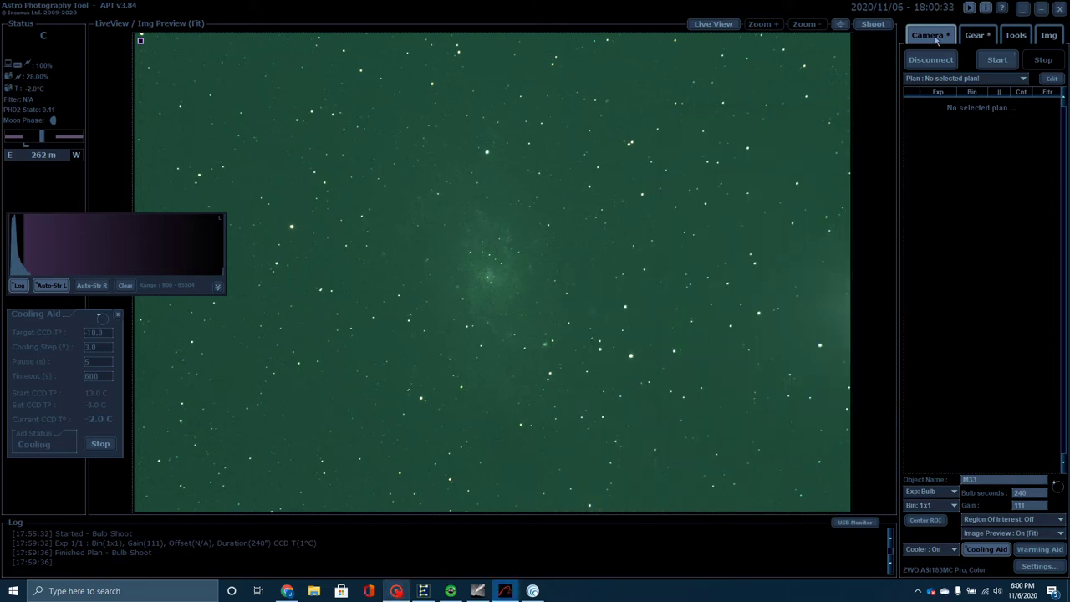
pyautogui.click(966, 80)
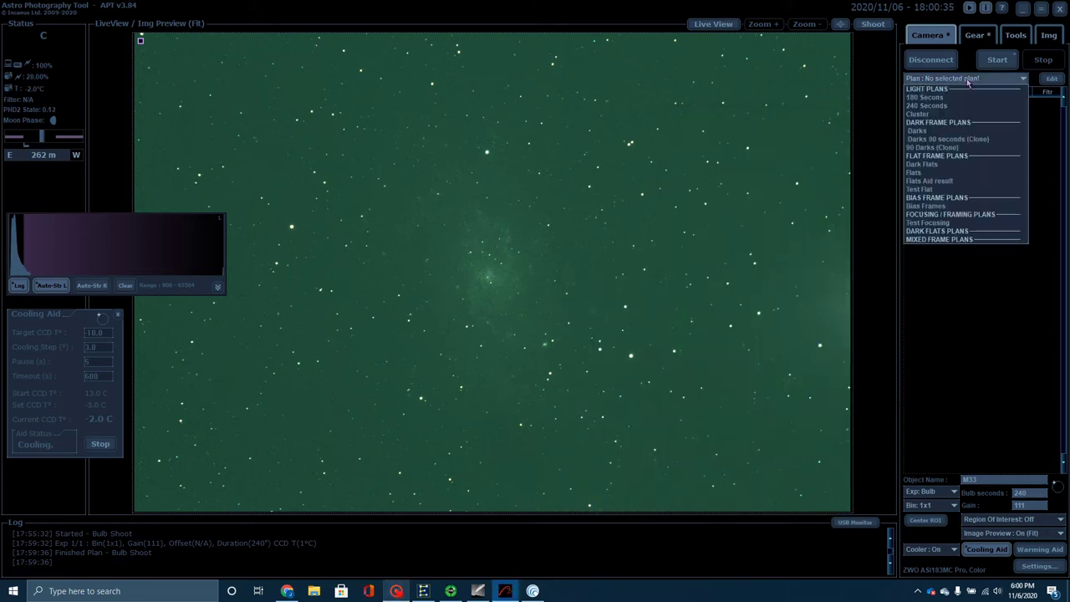
pyautogui.click(940, 107)
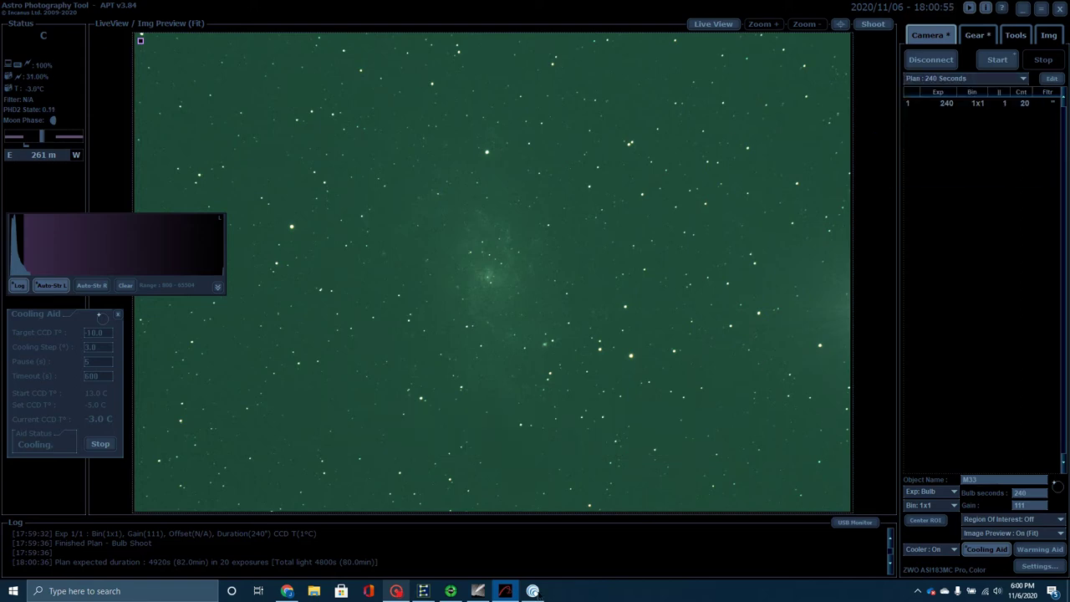
pyautogui.click(396, 591)
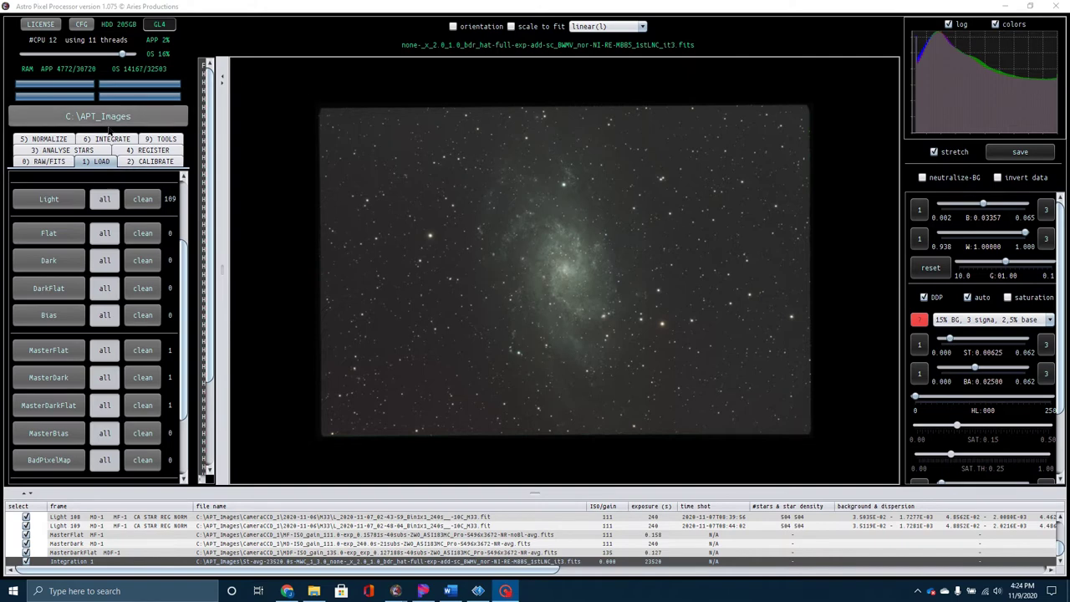
# In Astro Pixel Processor, examine the integration settings from the drizzle options up to the weights choices for the M33 stack
pyautogui.click(107, 139)
pyautogui.scroll(7, 94, 308)
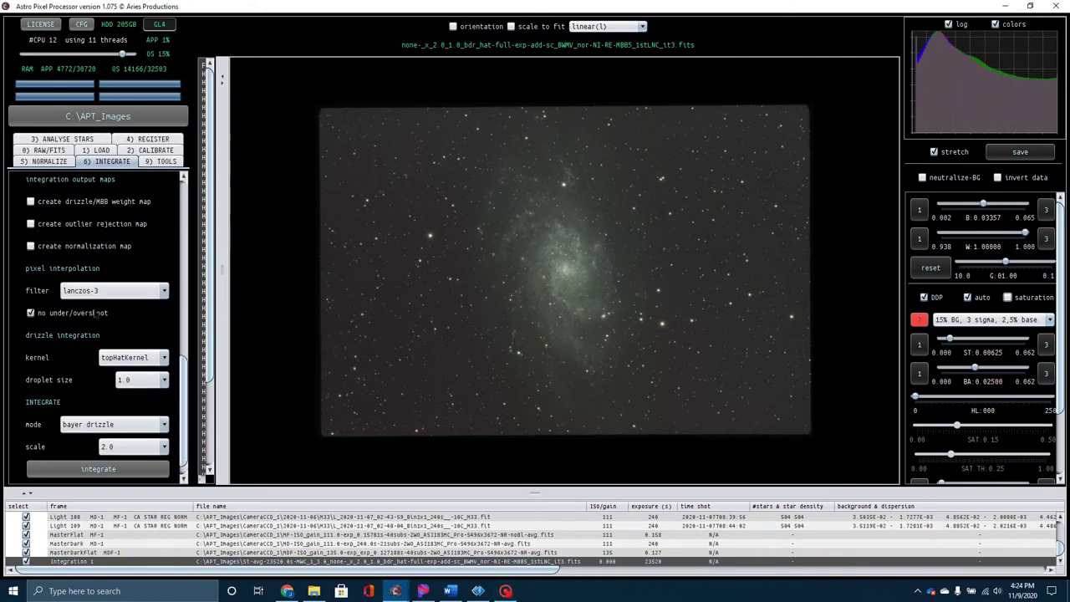
pyautogui.scroll(7, 95, 308)
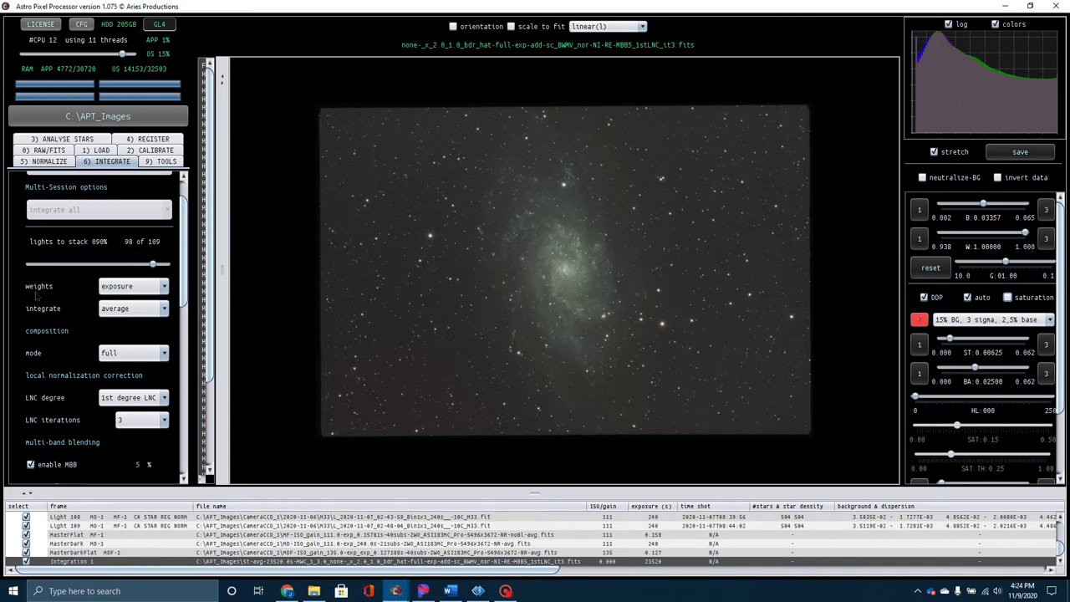
pyautogui.click(120, 290)
pyautogui.click(120, 290)
pyautogui.click(121, 290)
pyautogui.click(122, 290)
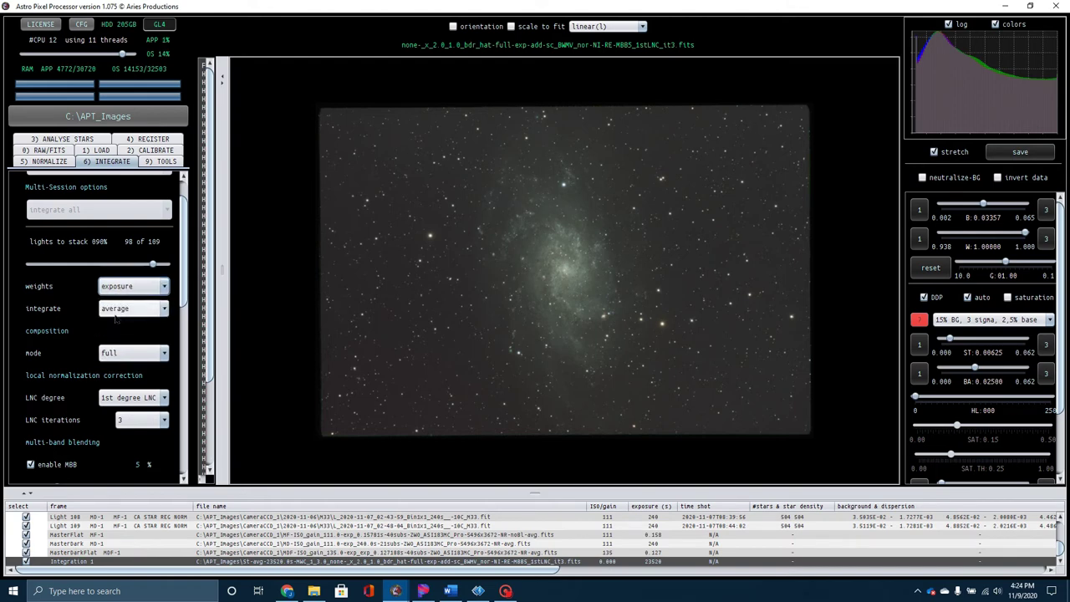
# Examine the remaining integration settings, from local normalization correction and multi-band blending through outlier rejection to the Bayer drizzle mode and scale
pyautogui.scroll(-1, 109, 338)
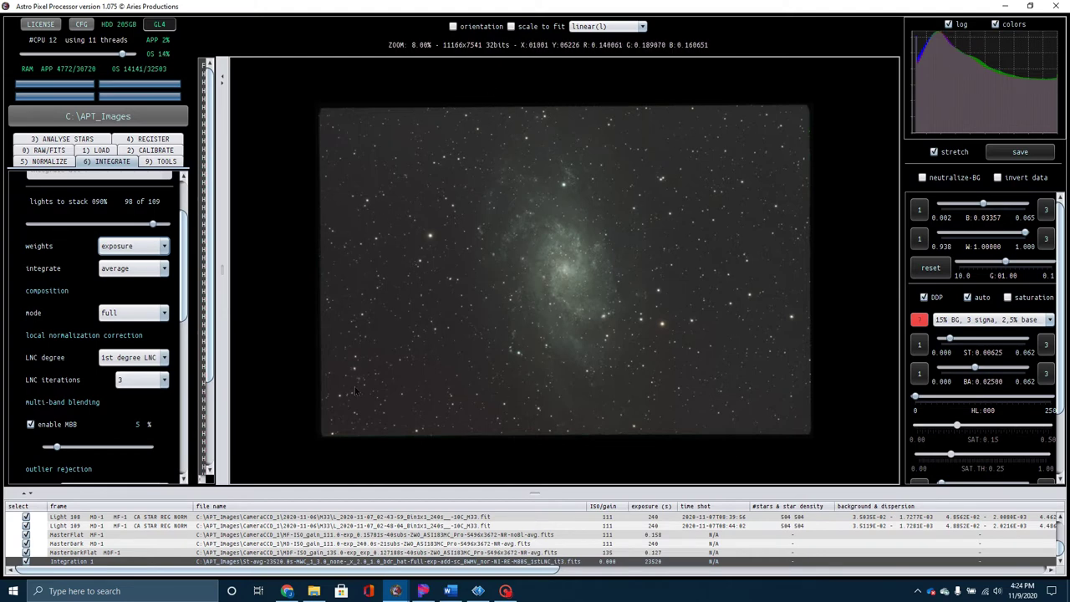
pyautogui.scroll(-1, 158, 430)
pyautogui.scroll(-3, 96, 420)
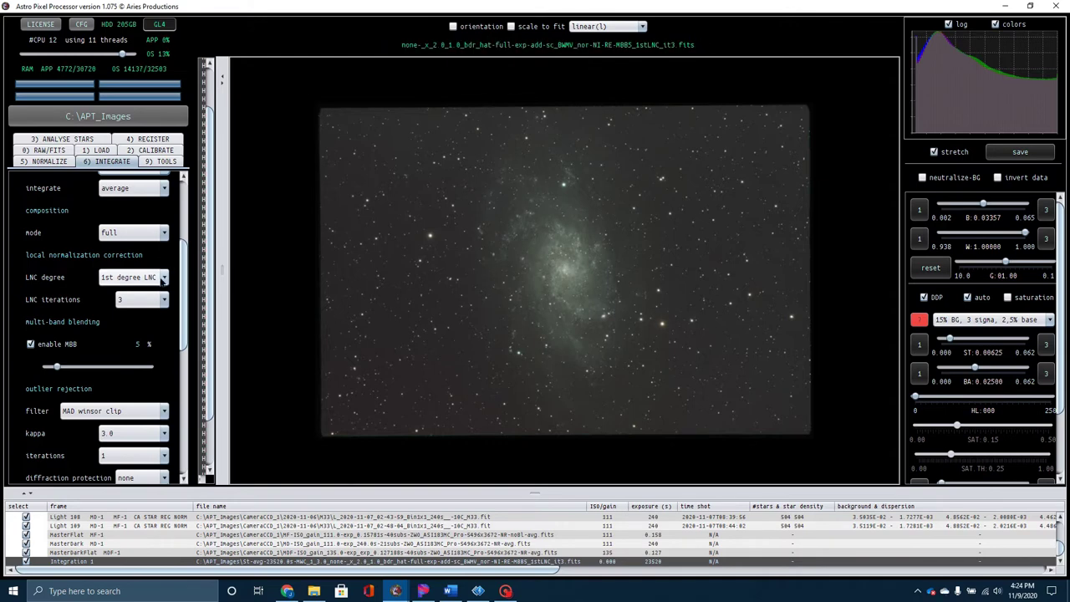
pyautogui.scroll(-3, 90, 370)
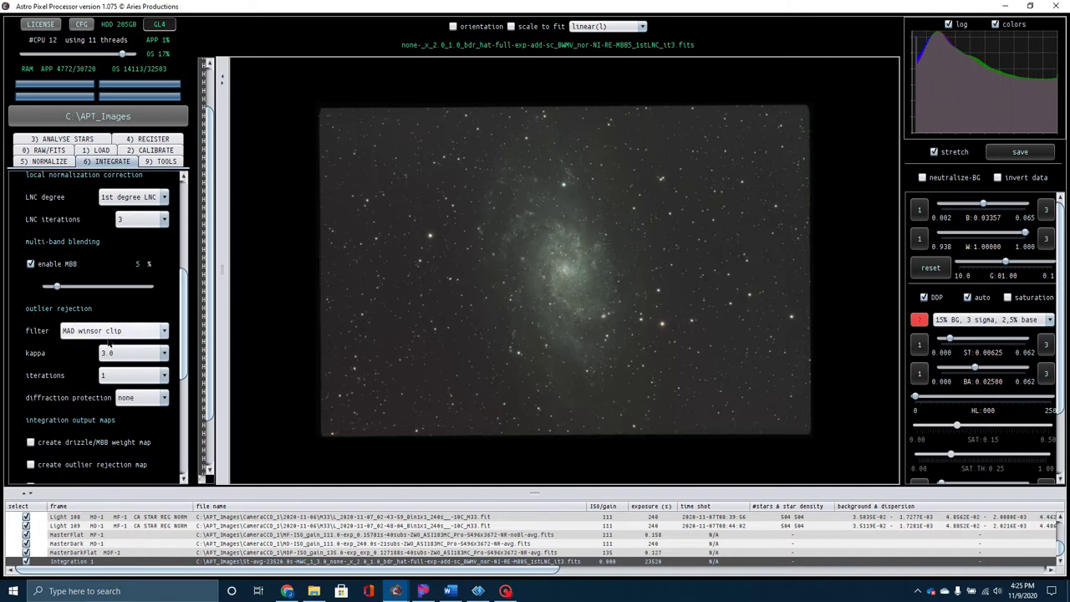
pyautogui.moveTo(109, 341)
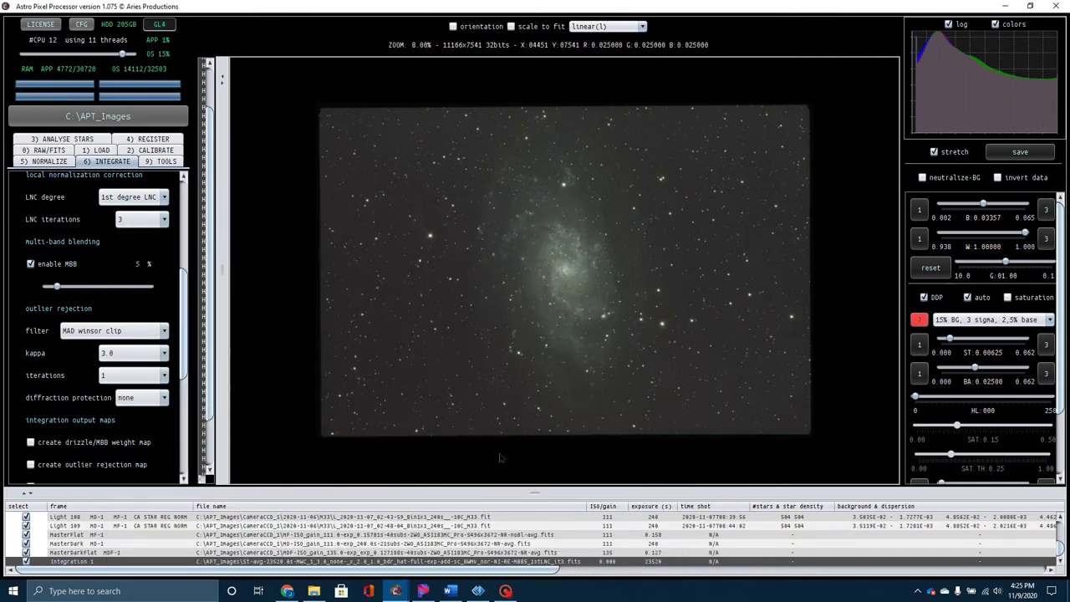
pyautogui.scroll(-3, 104, 401)
pyautogui.scroll(-3, 104, 406)
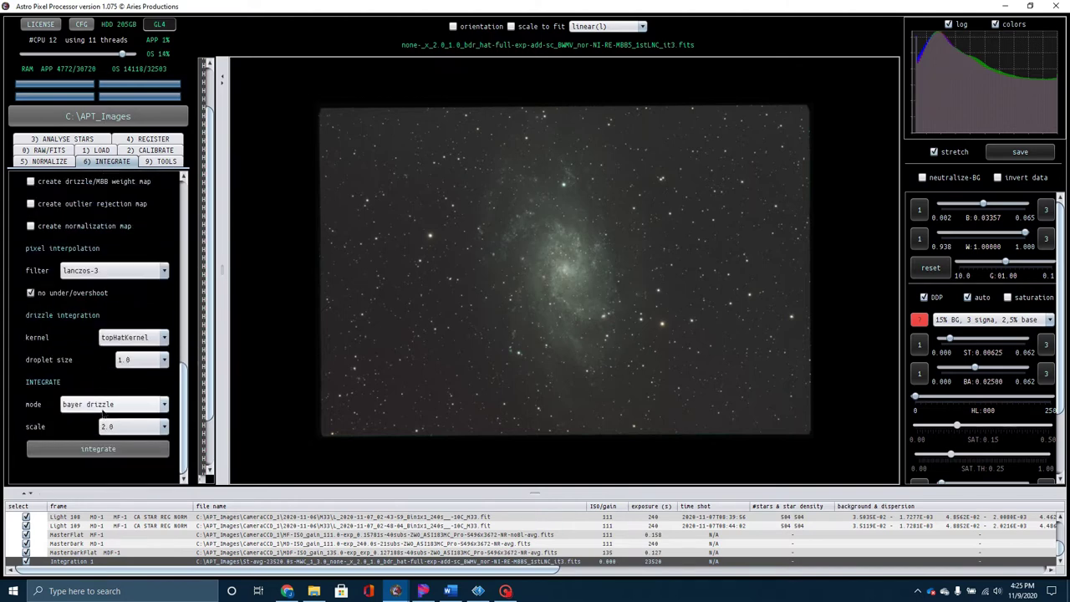
pyautogui.moveTo(103, 413)
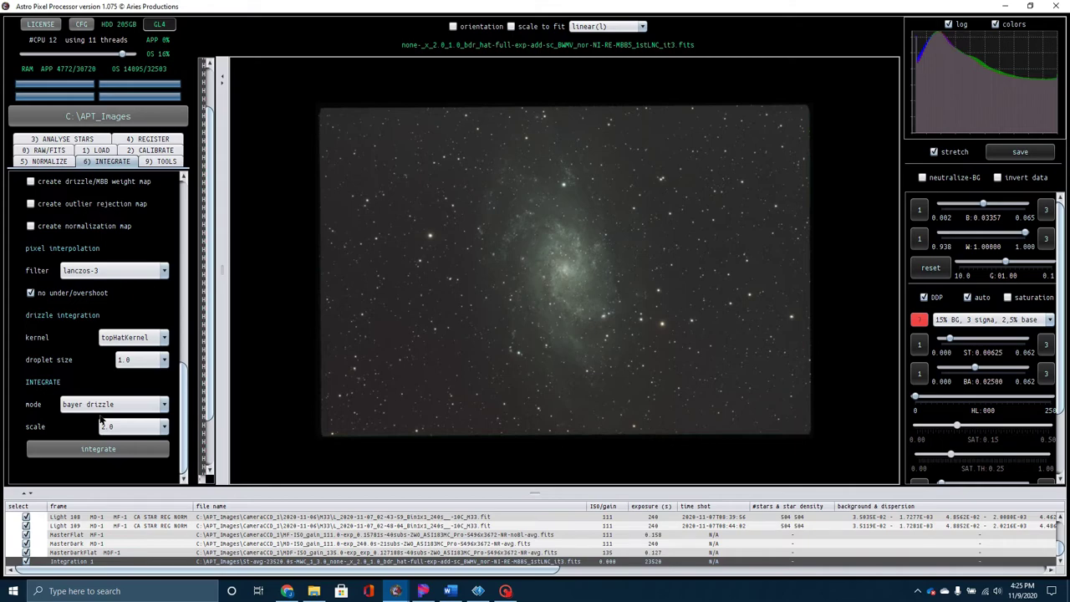
# Inspect the integrated M33 image around the galaxy and along its upper edge to the upper-left corner
pyautogui.scroll(1, 548, 280)
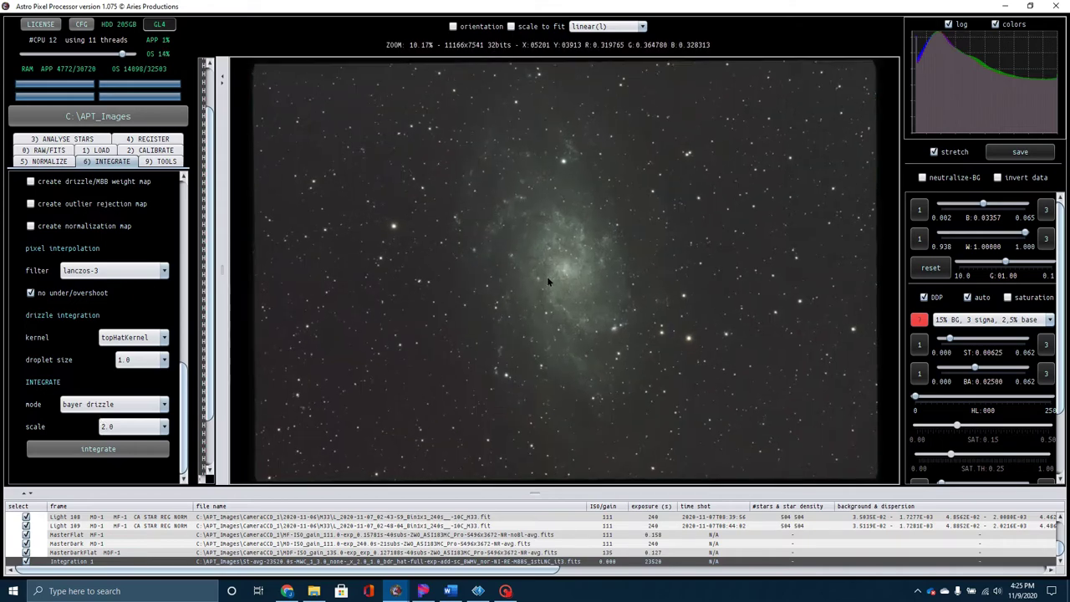
pyautogui.scroll(4, 548, 280)
pyautogui.scroll(-1, 540, 283)
pyautogui.moveTo(539, 283); pyautogui.dragTo(541, 366)
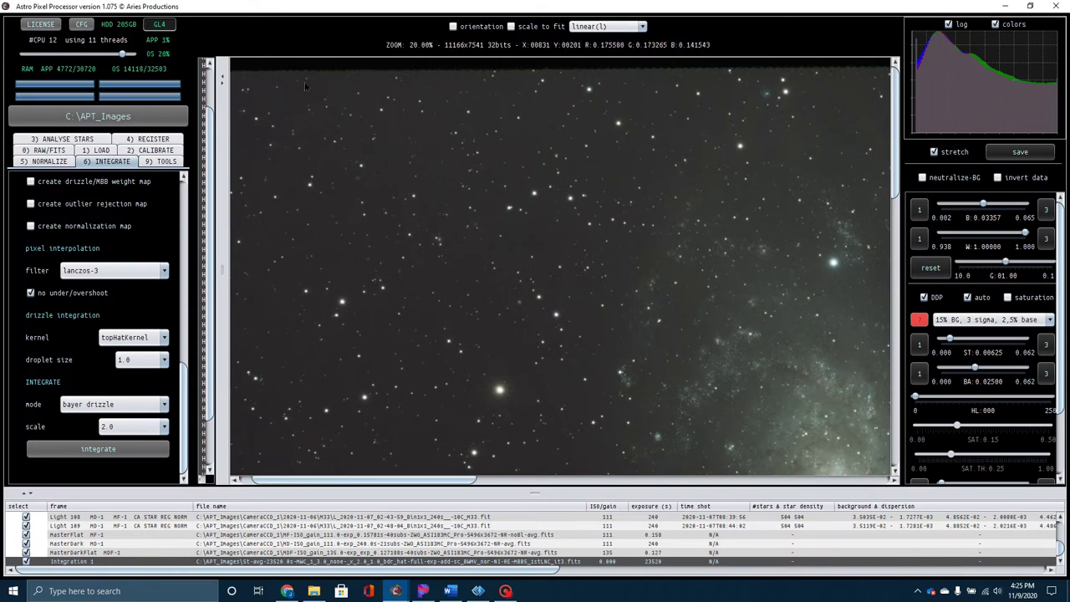
pyautogui.moveTo(305, 81); pyautogui.dragTo(352, 104)
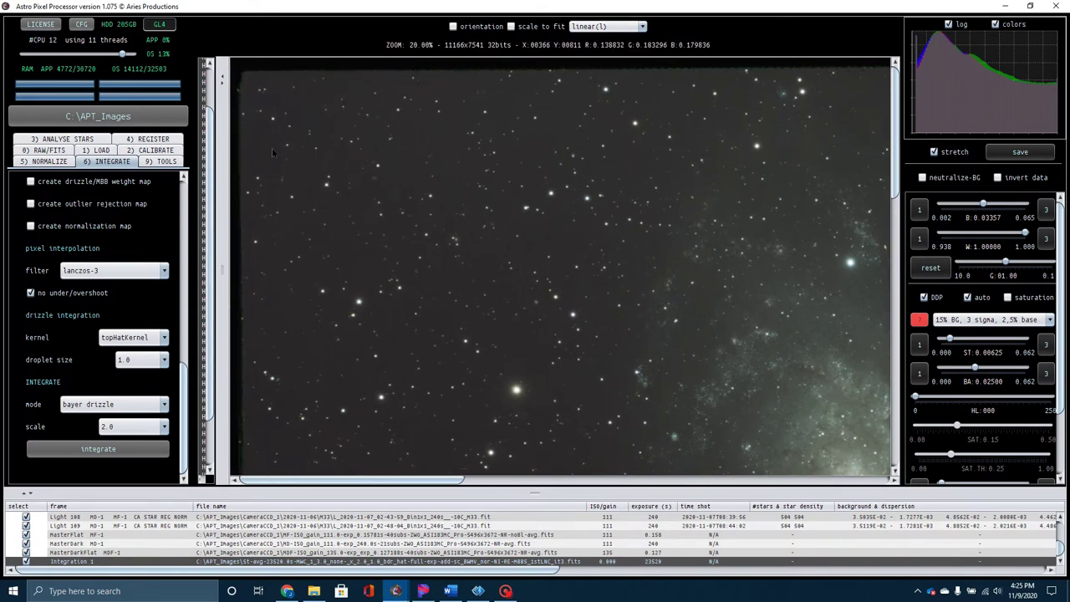
pyautogui.scroll(-2, 274, 155)
# Examine the galaxy's core and the inner spiral arms to its left and below it at close range, checking fine detail and noise
pyautogui.scroll(5, 608, 282)
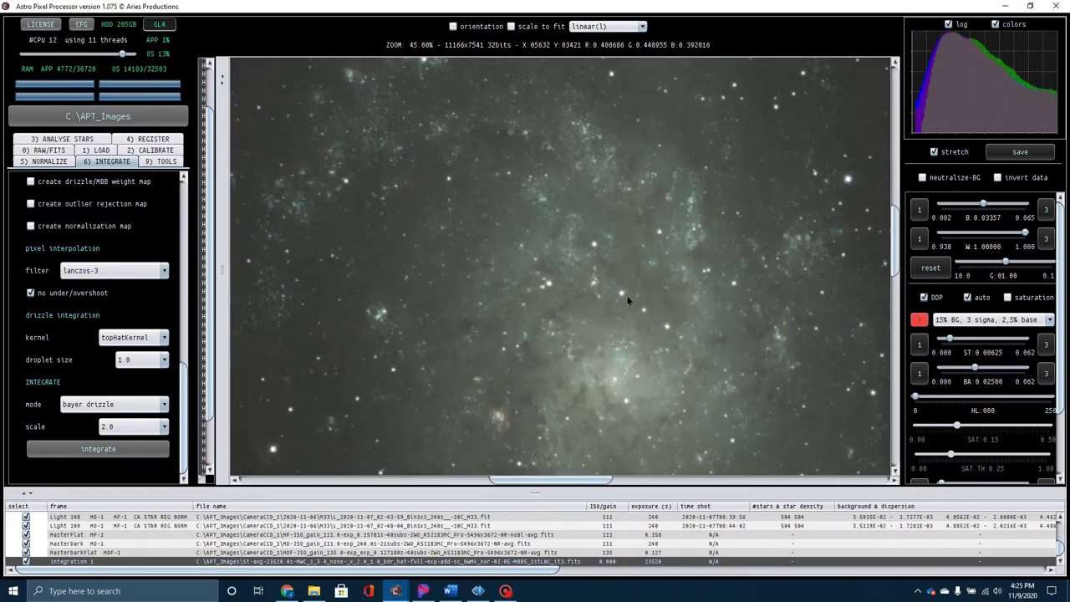
pyautogui.scroll(1, 628, 301)
pyautogui.scroll(2, 334, 297)
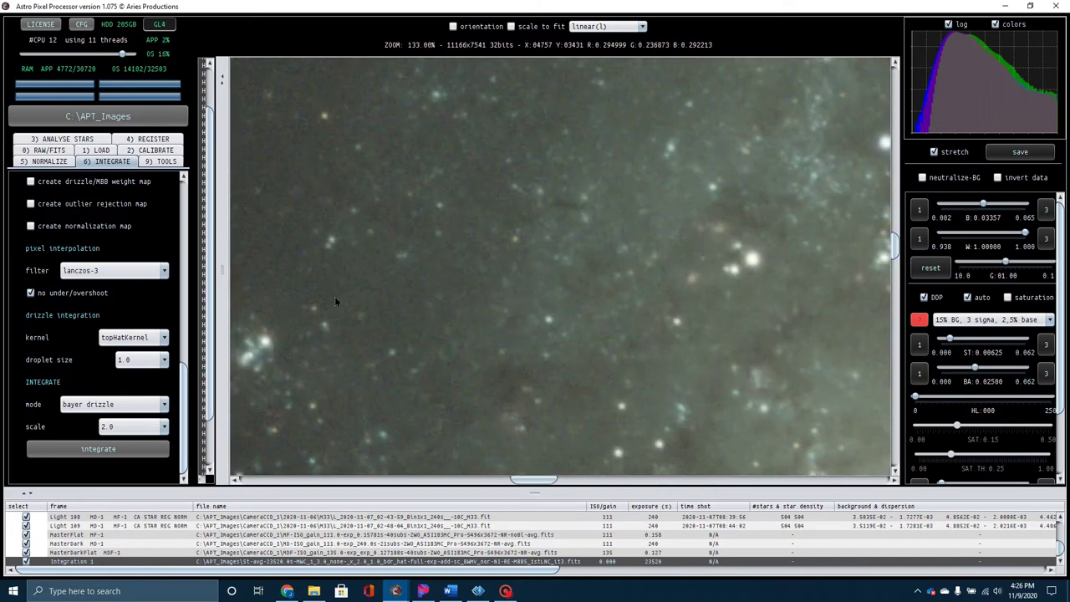
pyautogui.scroll(1, 405, 287)
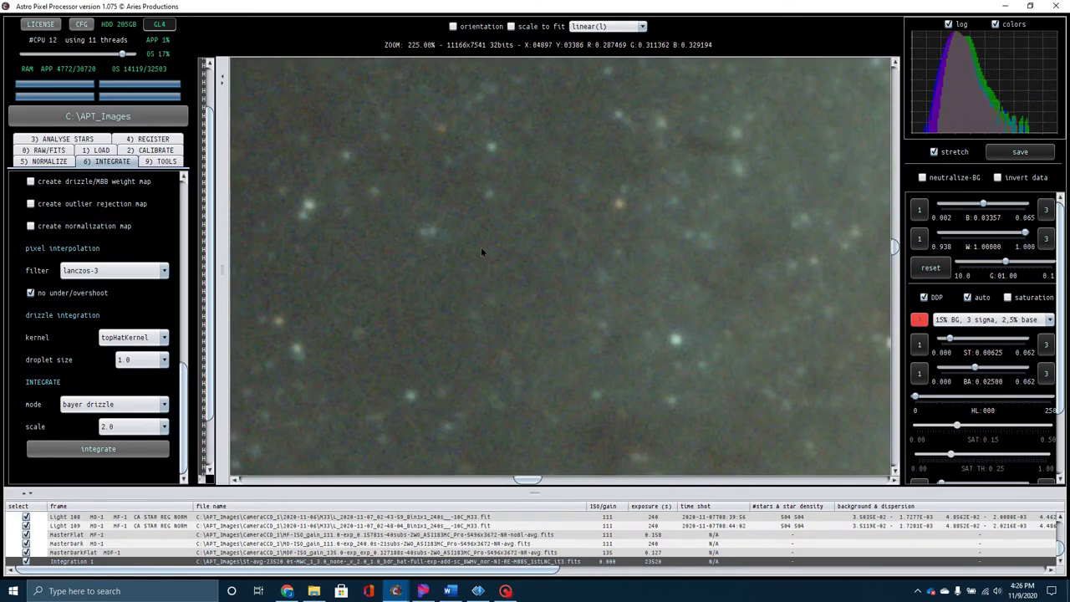
pyautogui.scroll(-5, 479, 282)
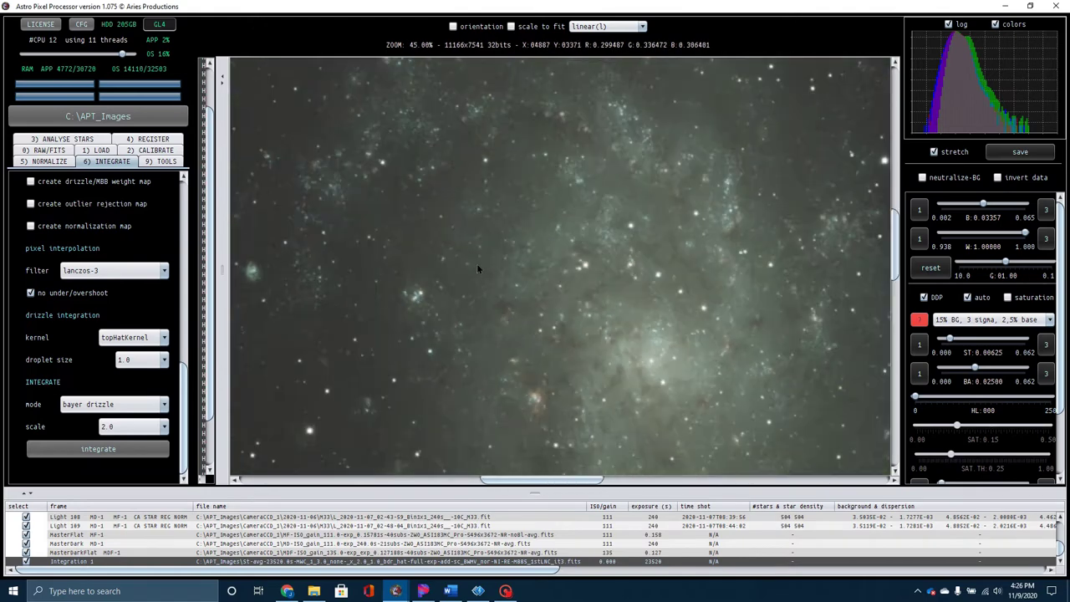
pyautogui.scroll(-1, 475, 271)
pyautogui.scroll(2, 573, 316)
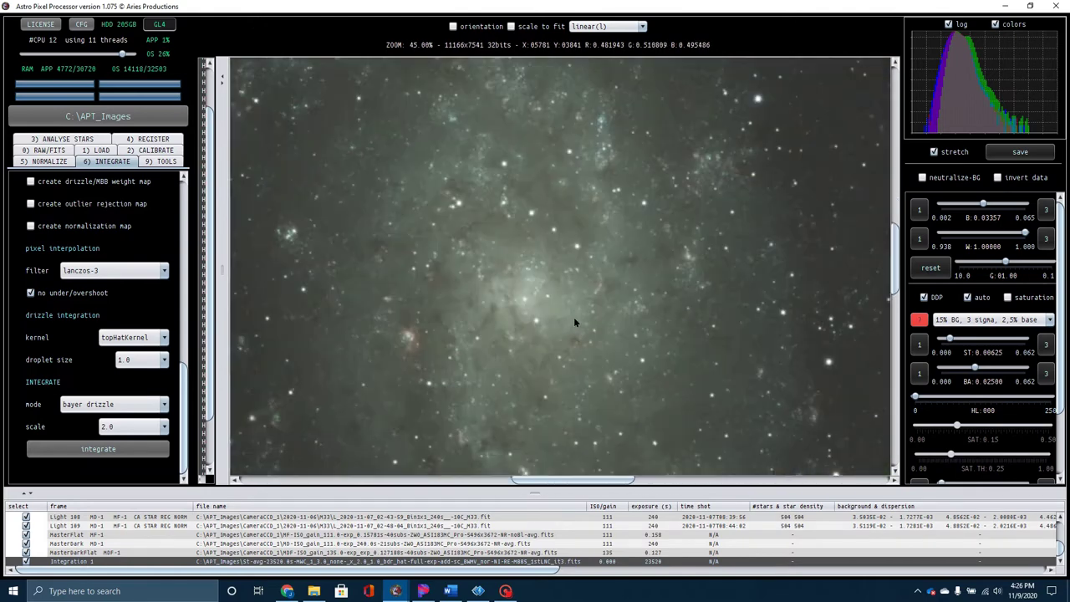
pyautogui.moveTo(468, 347); pyautogui.dragTo(497, 258)
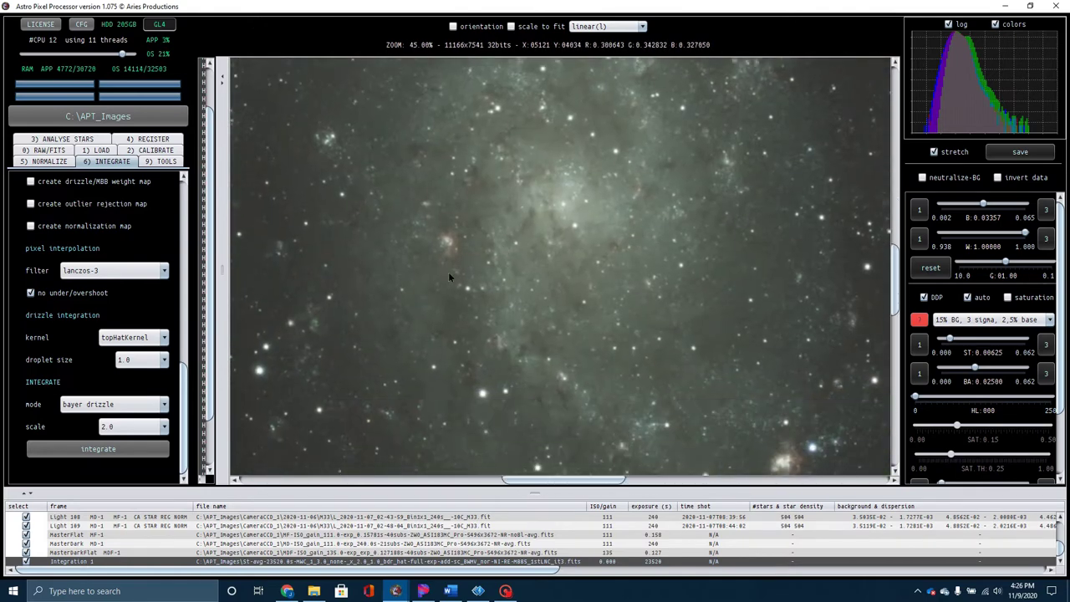
pyautogui.scroll(2, 434, 258)
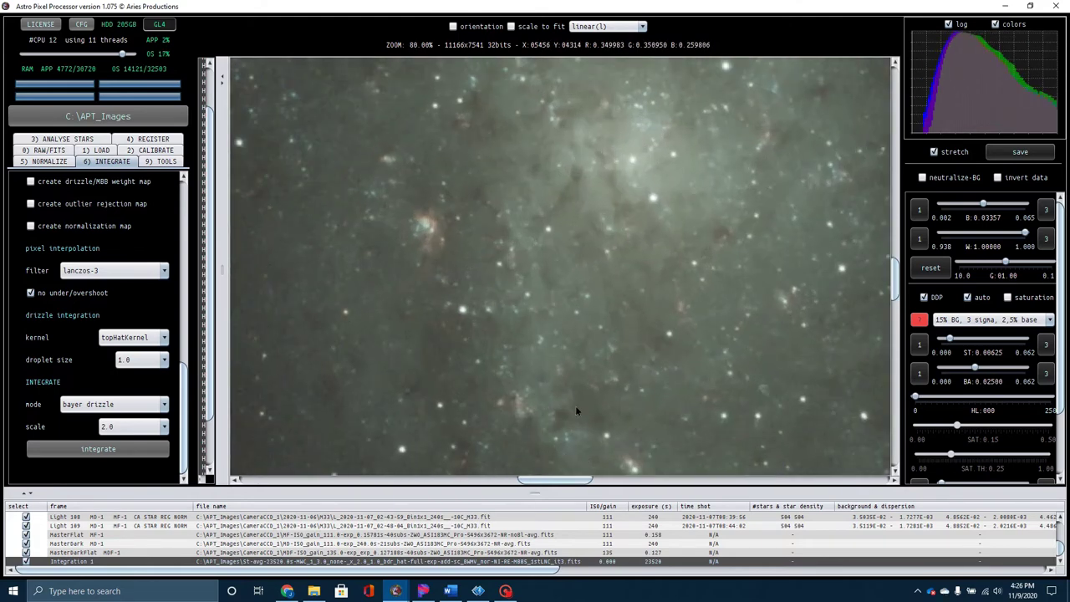
pyautogui.moveTo(575, 406); pyautogui.dragTo(535, 298)
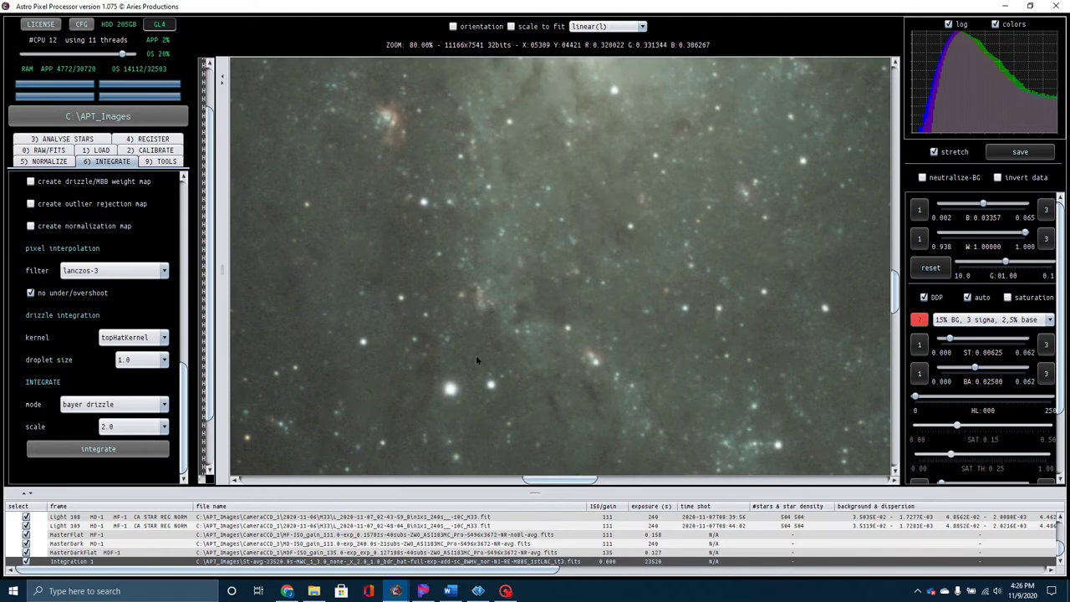
pyautogui.scroll(-2, 694, 285)
pyautogui.moveTo(640, 203); pyautogui.dragTo(615, 400)
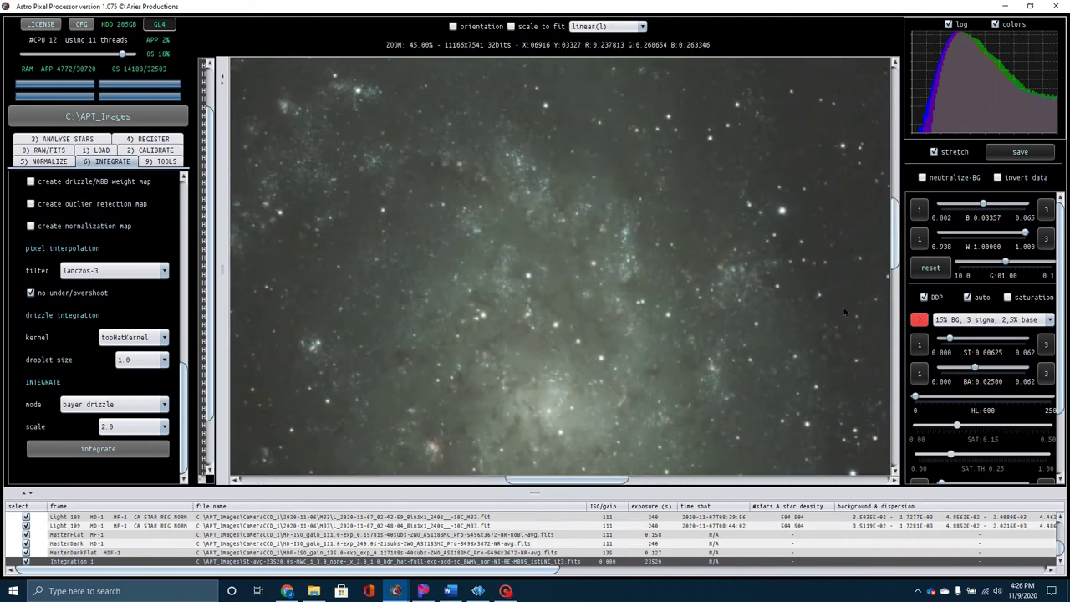
# Inspect the blue star clouds and dark dust lanes in the spiral arms above and right of the core
pyautogui.scroll(2, 683, 250)
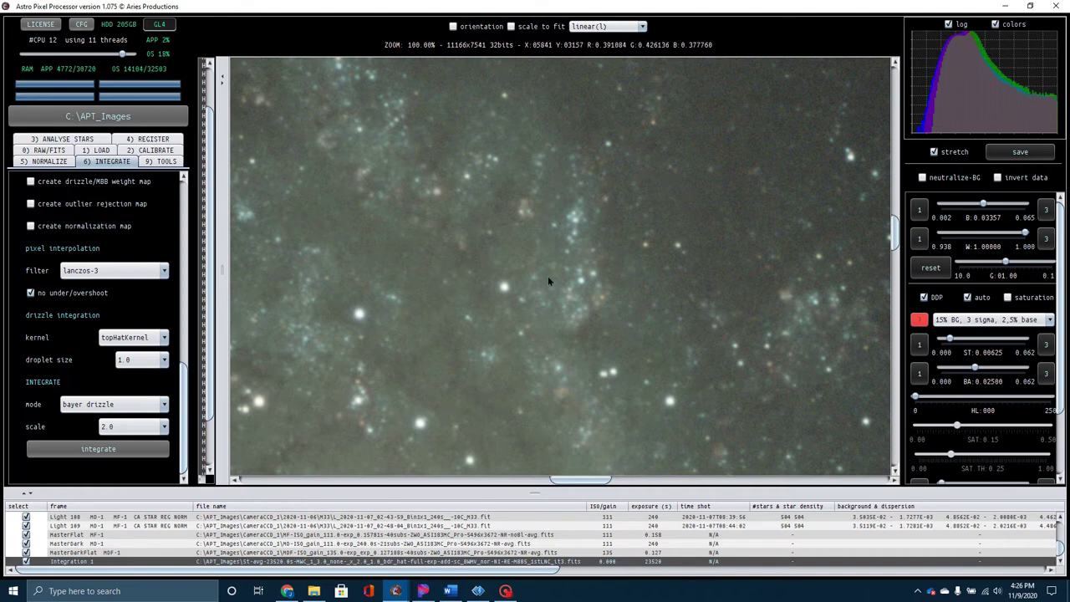
pyautogui.moveTo(549, 280); pyautogui.dragTo(669, 279)
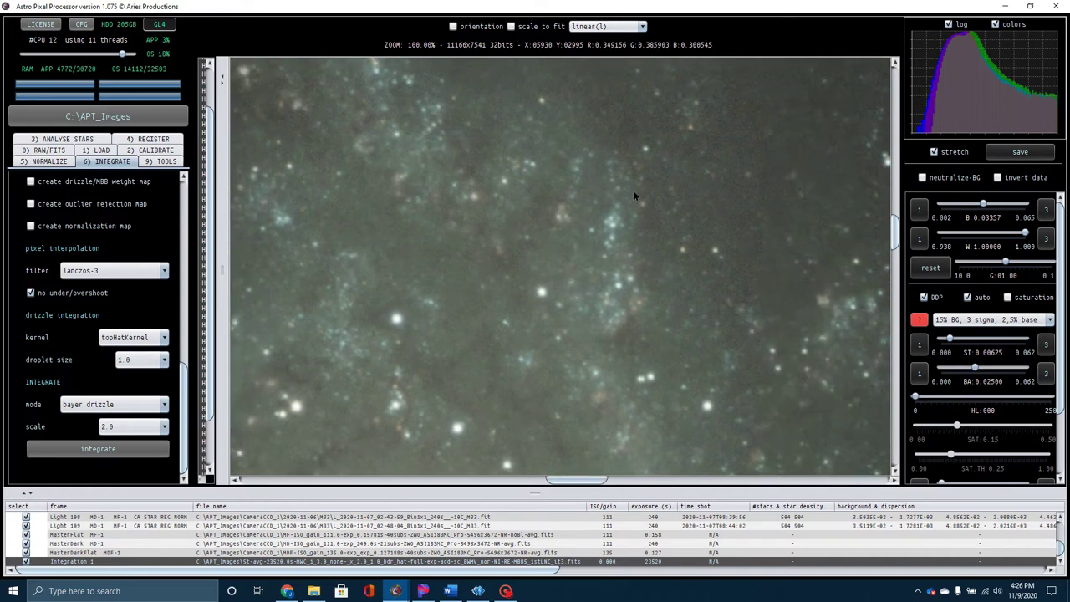
pyautogui.moveTo(607, 334); pyautogui.dragTo(565, 269)
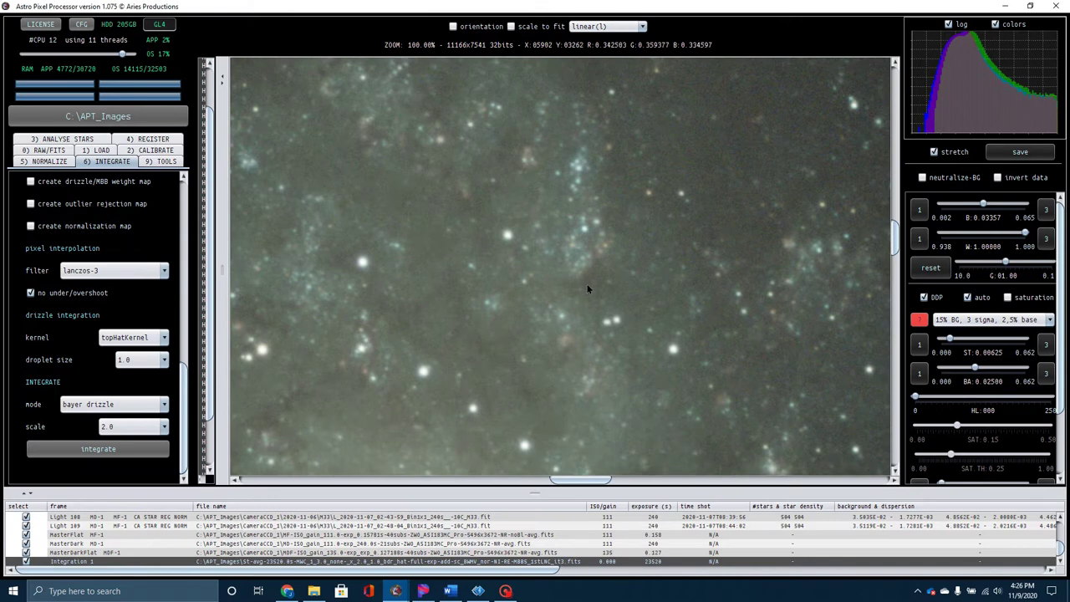
pyautogui.scroll(-2, 565, 268)
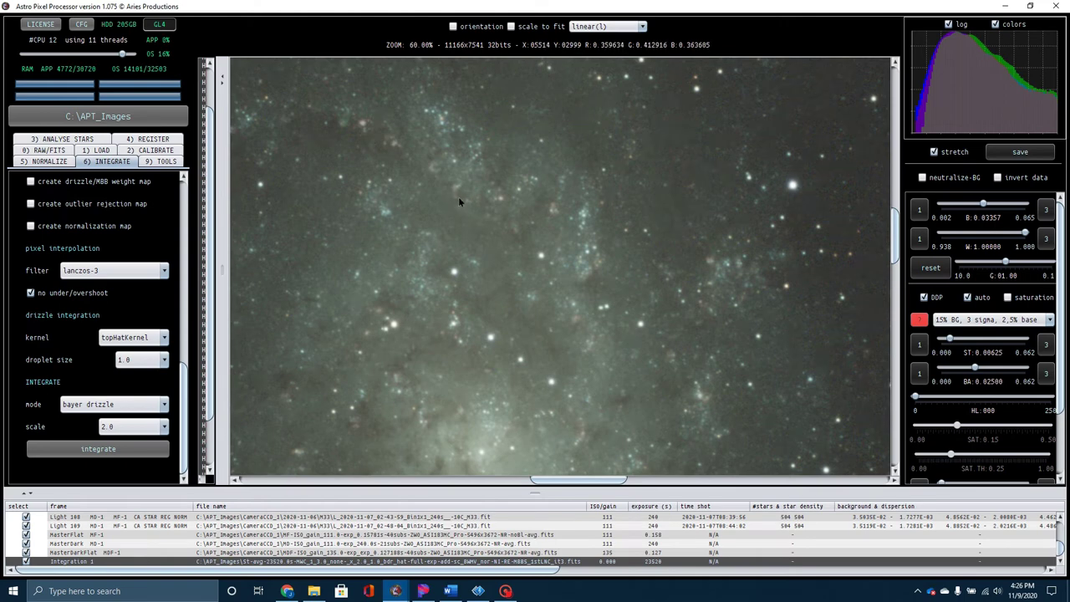
pyautogui.scroll(1, 476, 200)
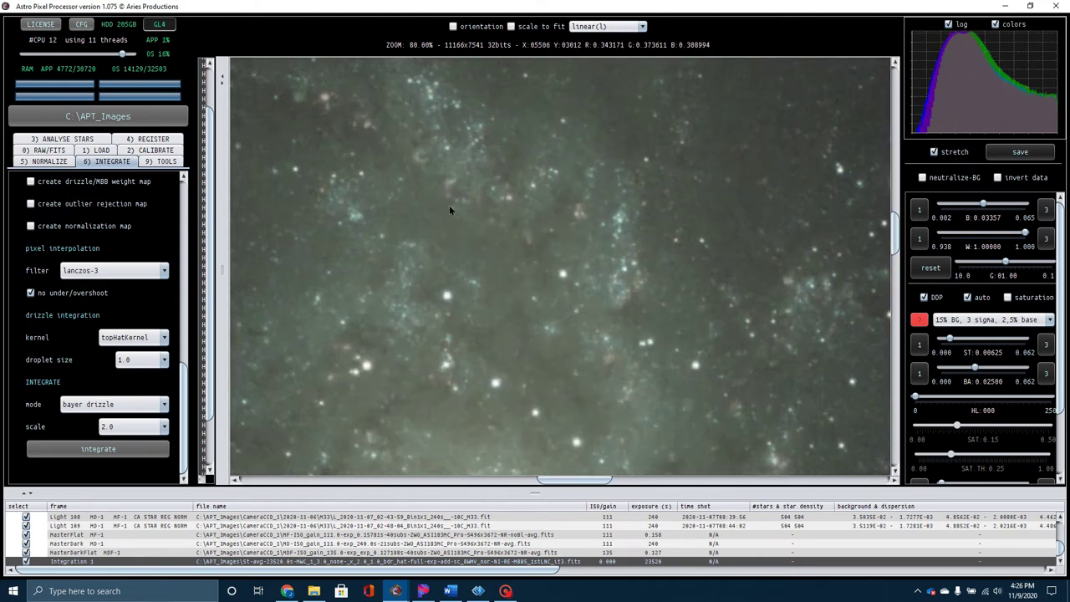
pyautogui.scroll(1, 542, 257)
pyautogui.scroll(-1, 629, 293)
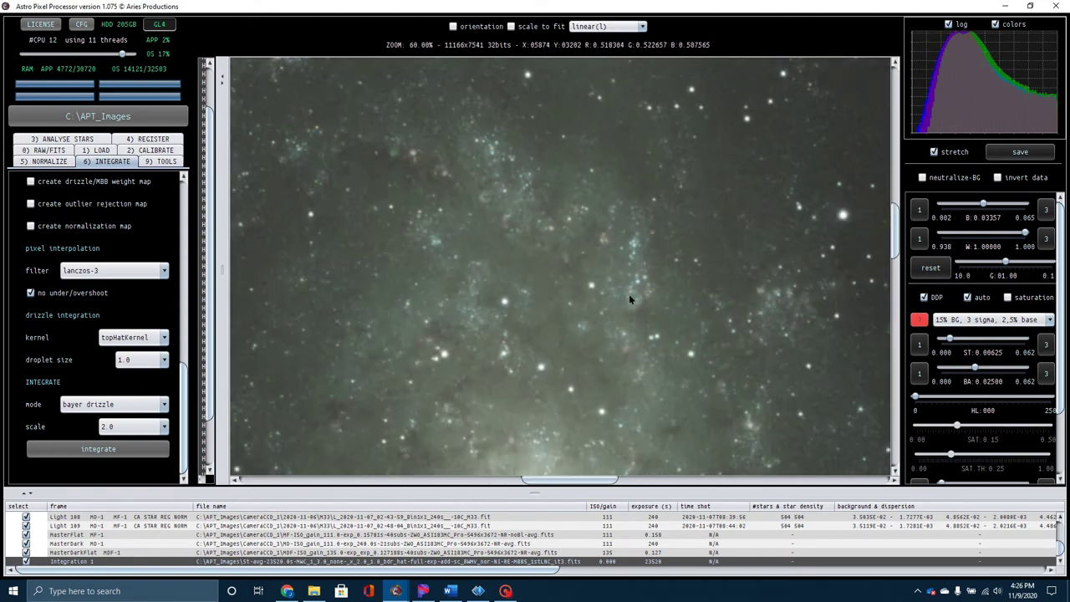
pyautogui.scroll(-1, 642, 286)
# Follow the galaxy down past the core and examine the bright reddish nebula beside the blue star at its lower right
pyautogui.moveTo(558, 192); pyautogui.dragTo(557, 104)
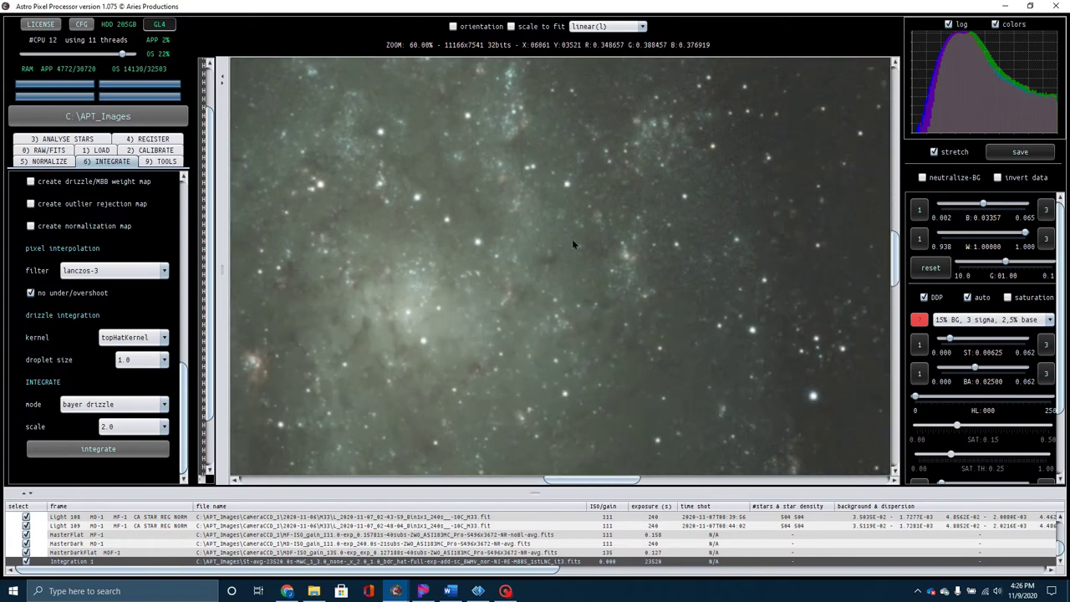
pyautogui.moveTo(572, 238); pyautogui.dragTo(571, 172)
pyautogui.moveTo(586, 241)
pyautogui.mouseDown()
pyautogui.moveTo(580, 158)
pyautogui.moveTo(577, 176)
pyautogui.moveTo(571, 160)
pyautogui.mouseUp()
pyautogui.moveTo(602, 322); pyautogui.dragTo(626, 194)
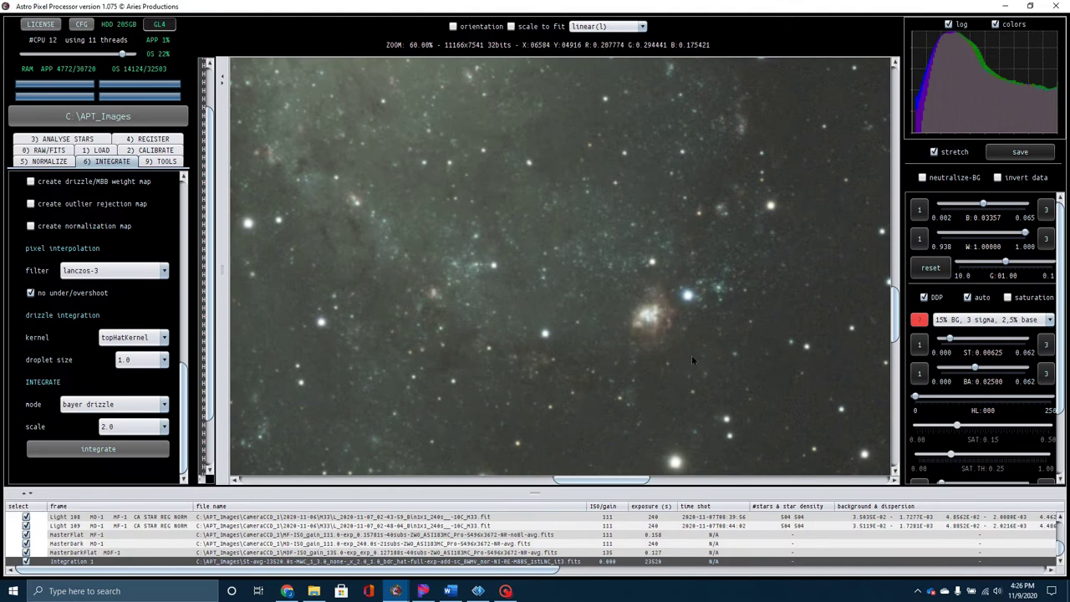
pyautogui.scroll(2, 692, 356)
pyautogui.scroll(-2, 681, 349)
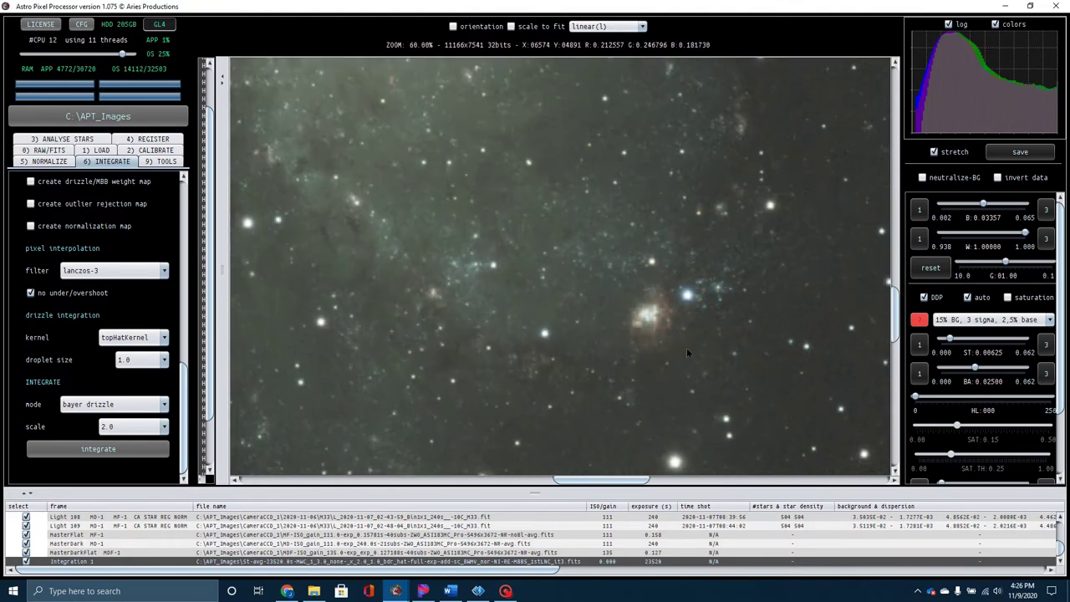
pyautogui.scroll(2, 684, 351)
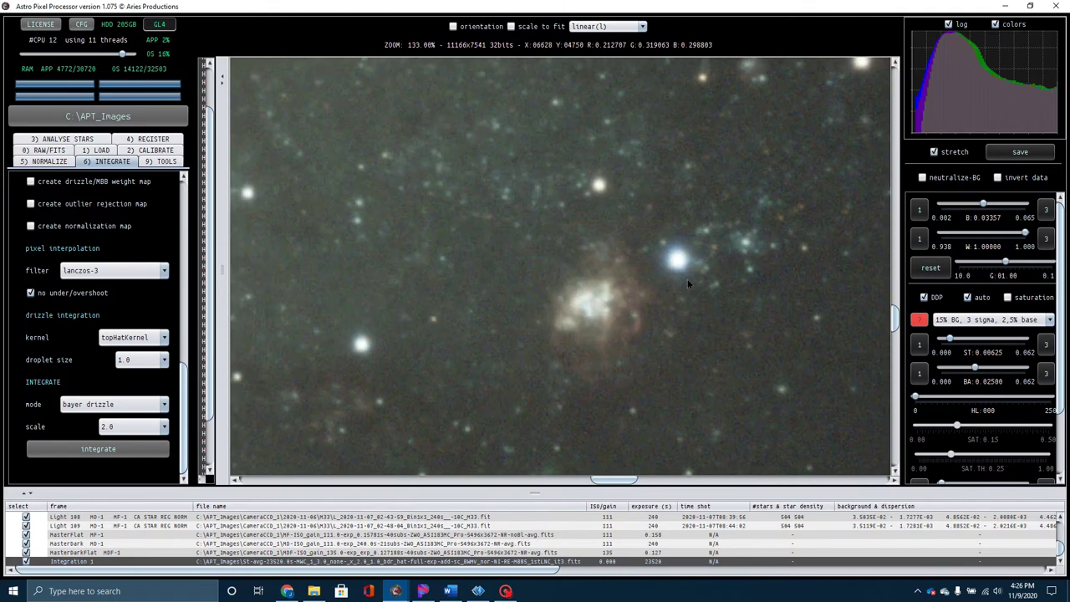
pyautogui.scroll(3, 687, 279)
pyautogui.scroll(-6, 700, 351)
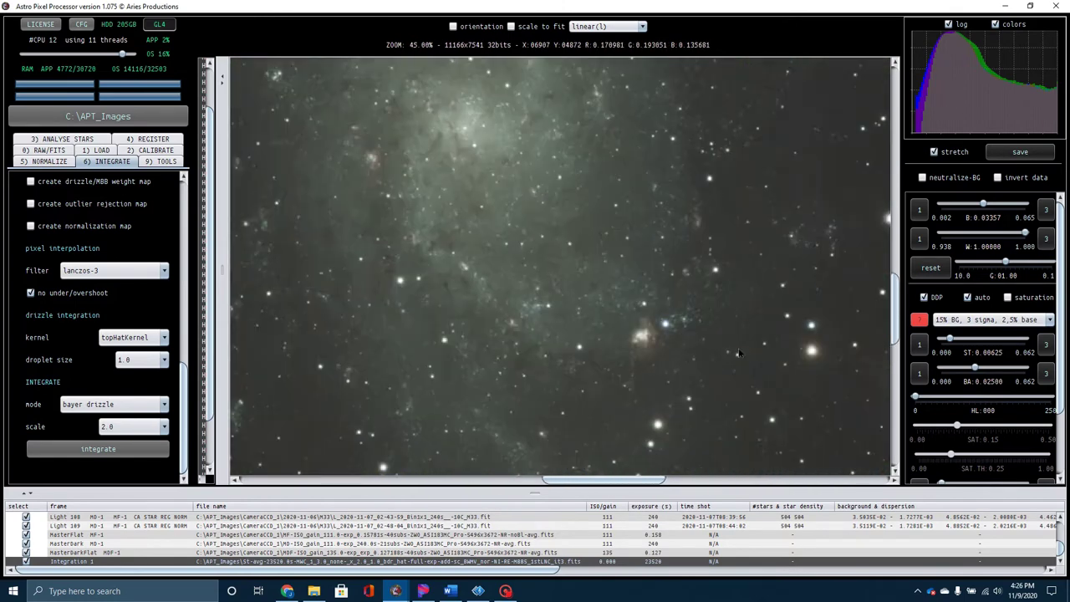
# Check the star shapes and background noise in the star field near the image's right edge
pyautogui.scroll(3, 642, 253)
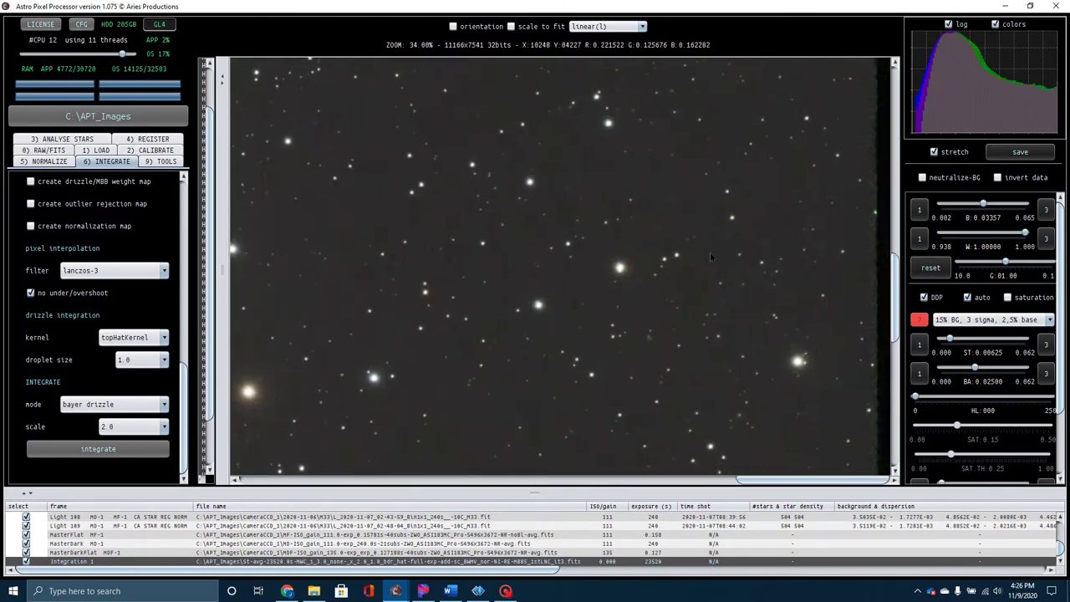
pyautogui.scroll(1, 844, 288)
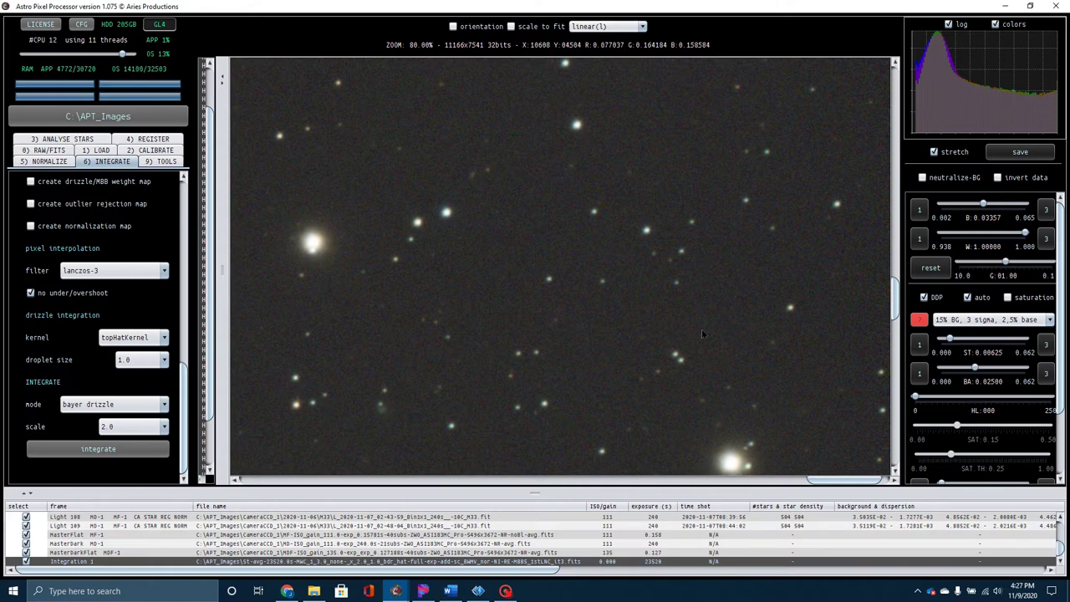
pyautogui.scroll(-4, 703, 330)
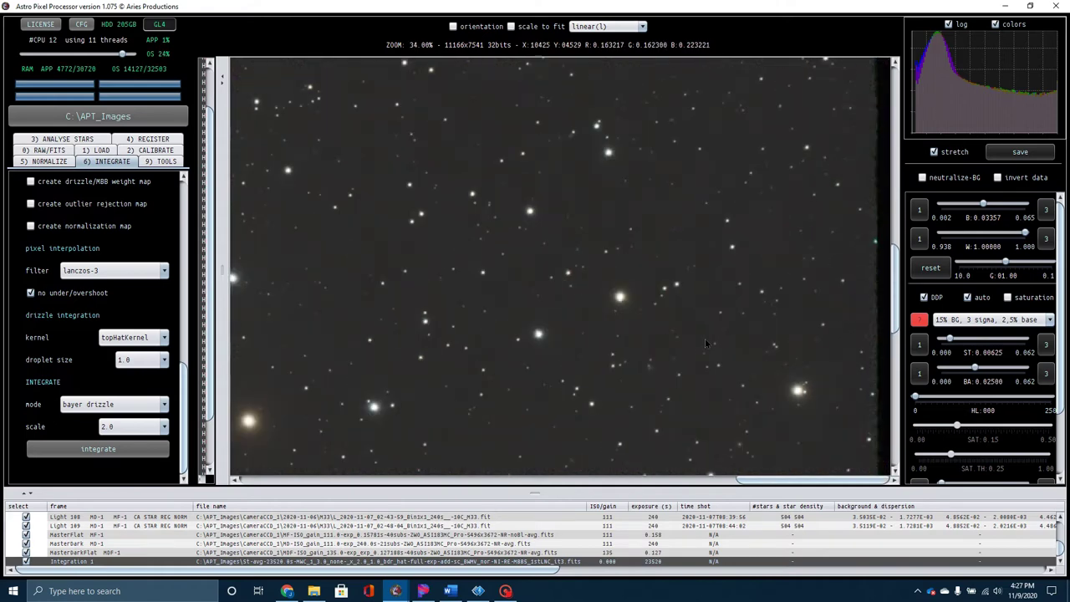
pyautogui.scroll(1, 705, 341)
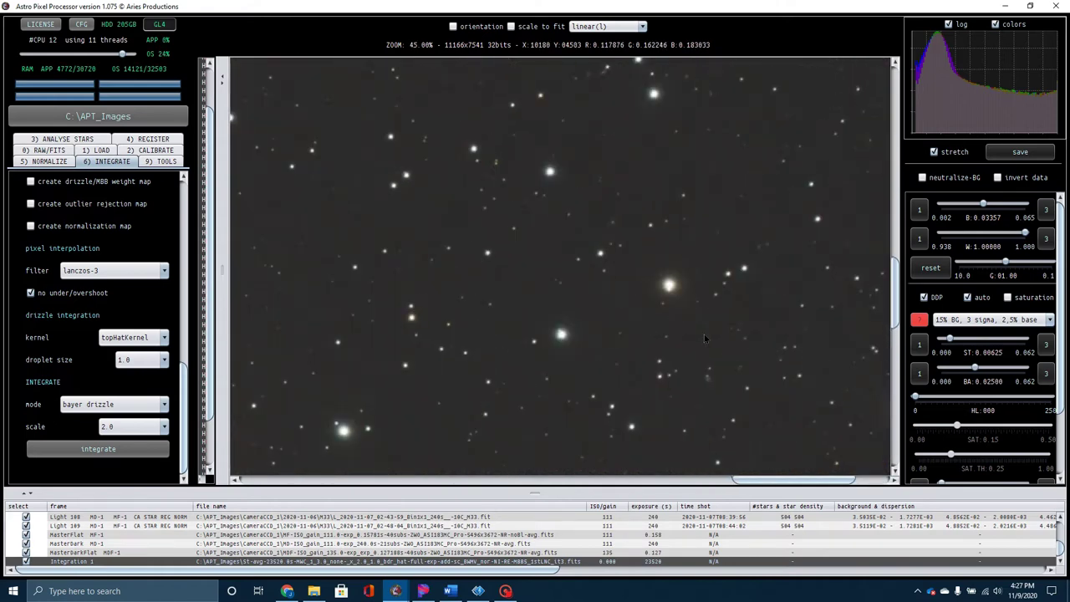
pyautogui.scroll(2, 512, 347)
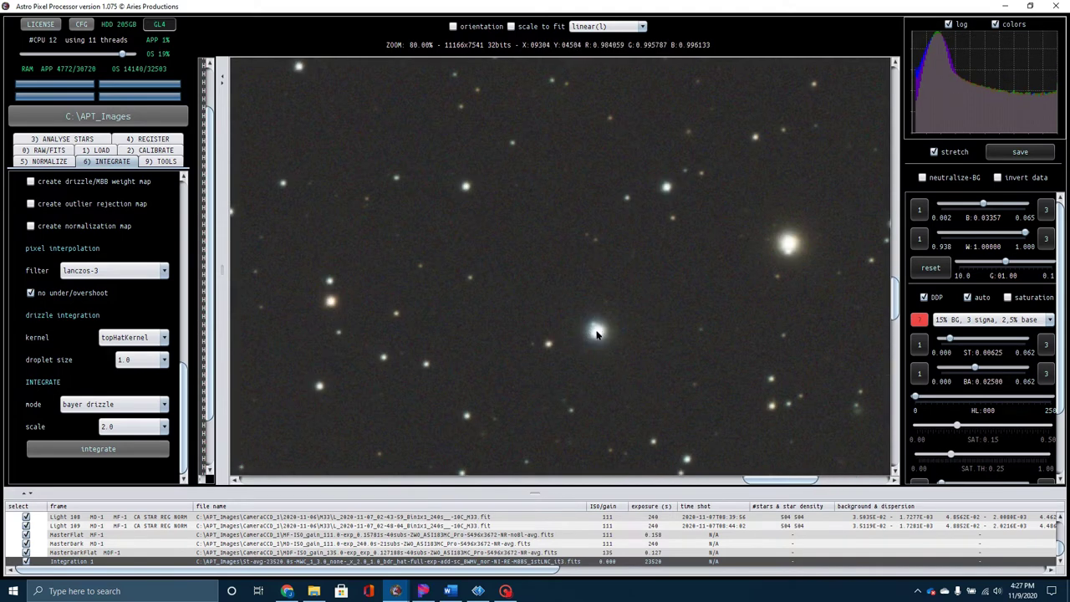
pyautogui.scroll(-2, 594, 347)
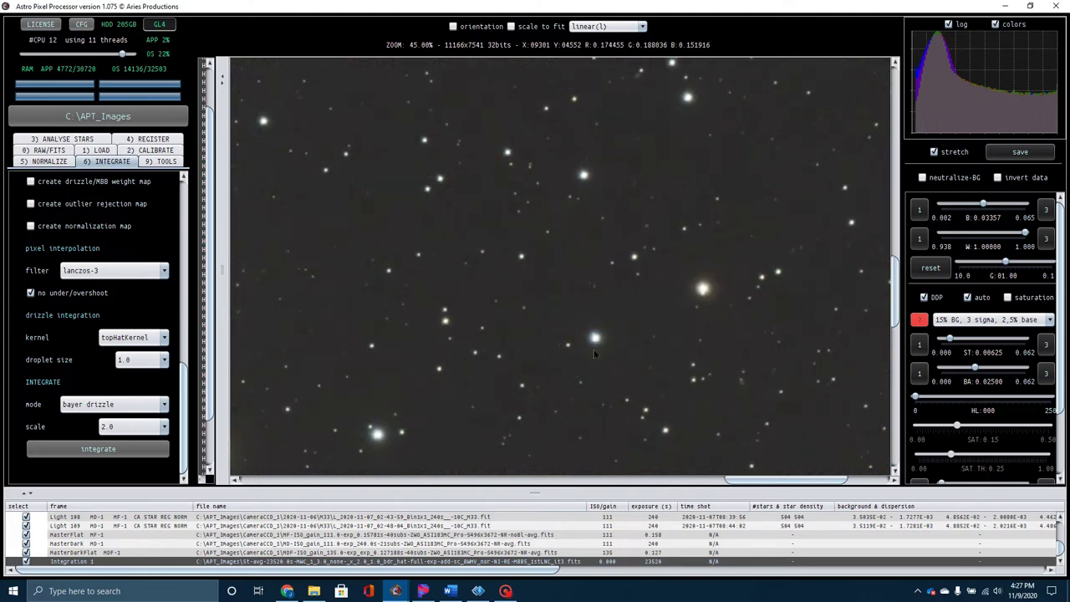
# Begin light pollution removal on the integrated M33 image and mark nine background sample areas along its left side, clear of the galaxy
pyautogui.scroll(-3, 596, 350)
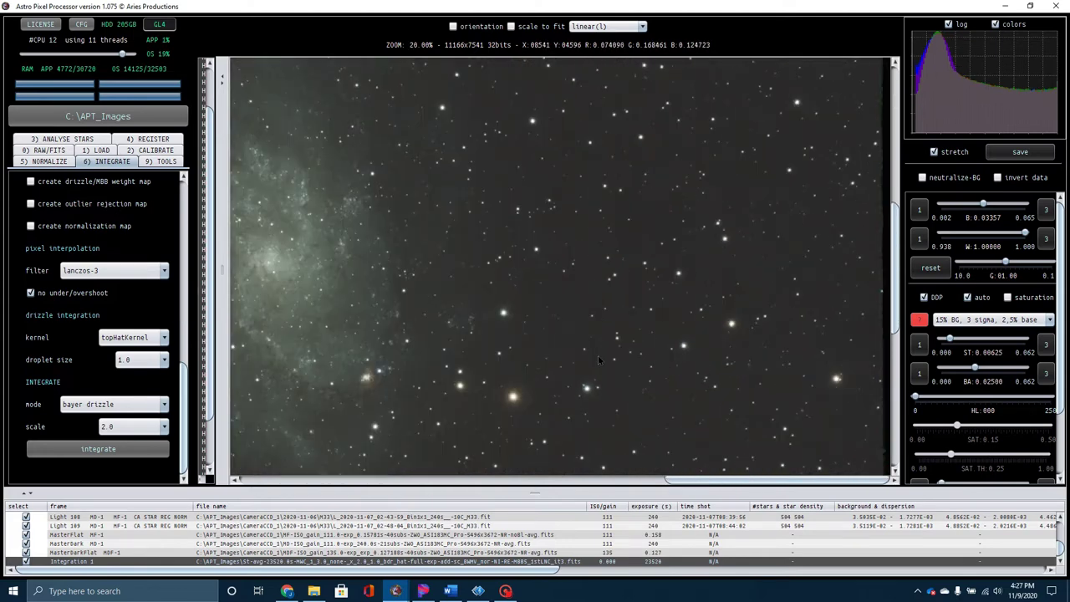
pyautogui.scroll(-1, 601, 352)
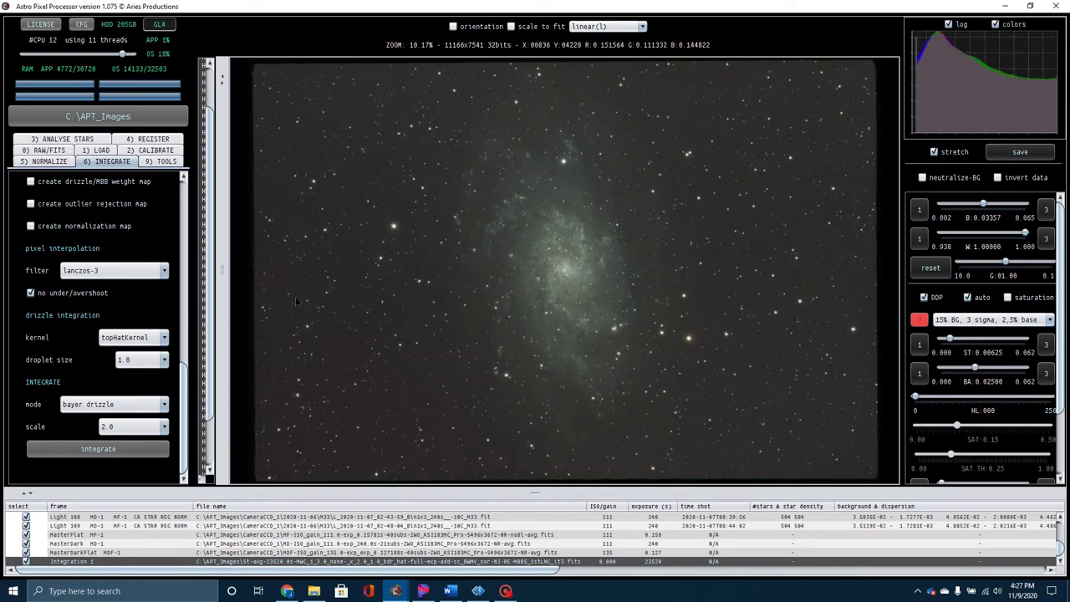
pyautogui.click(156, 161)
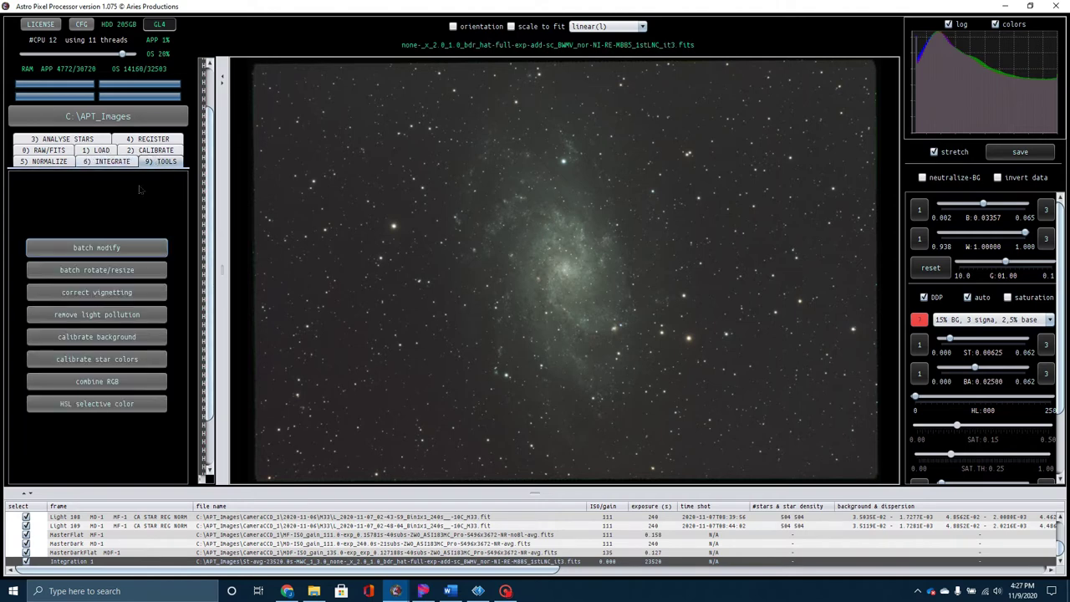
pyautogui.click(84, 315)
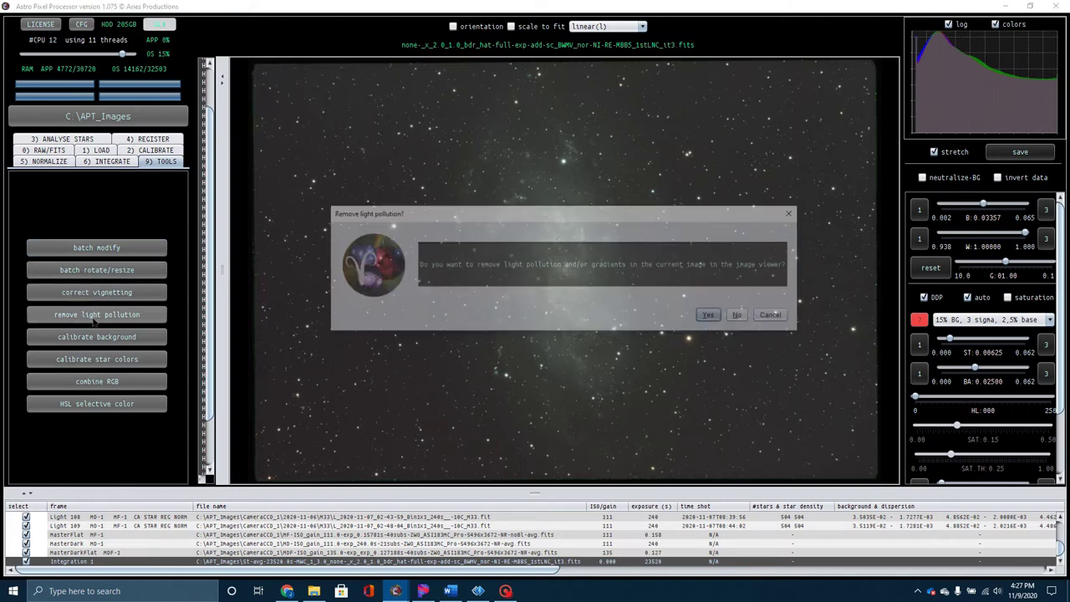
pyautogui.click(712, 317)
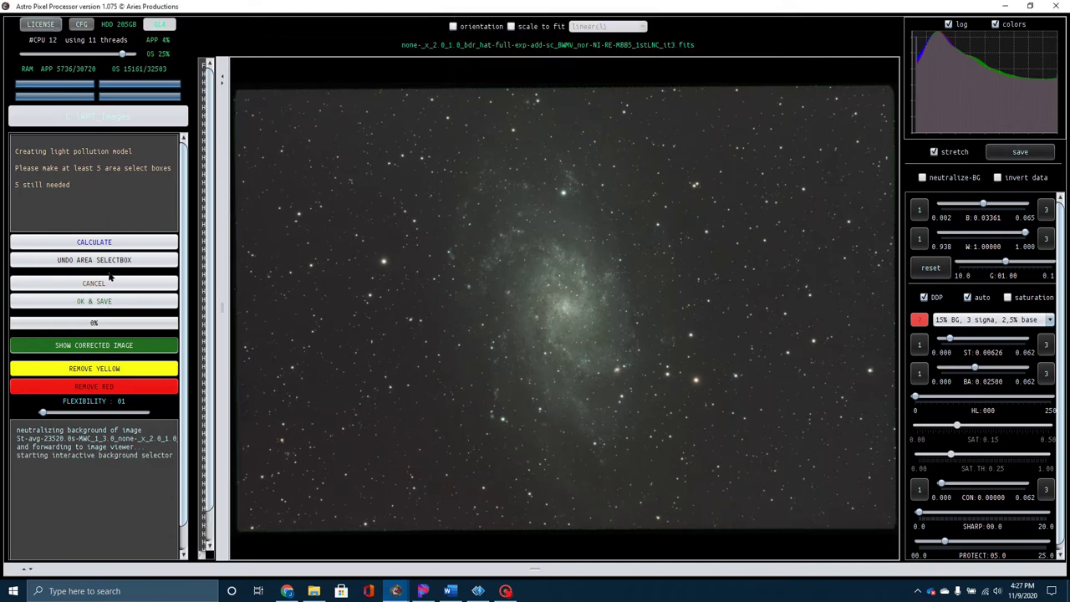
pyautogui.moveTo(238, 103); pyautogui.dragTo(259, 122)
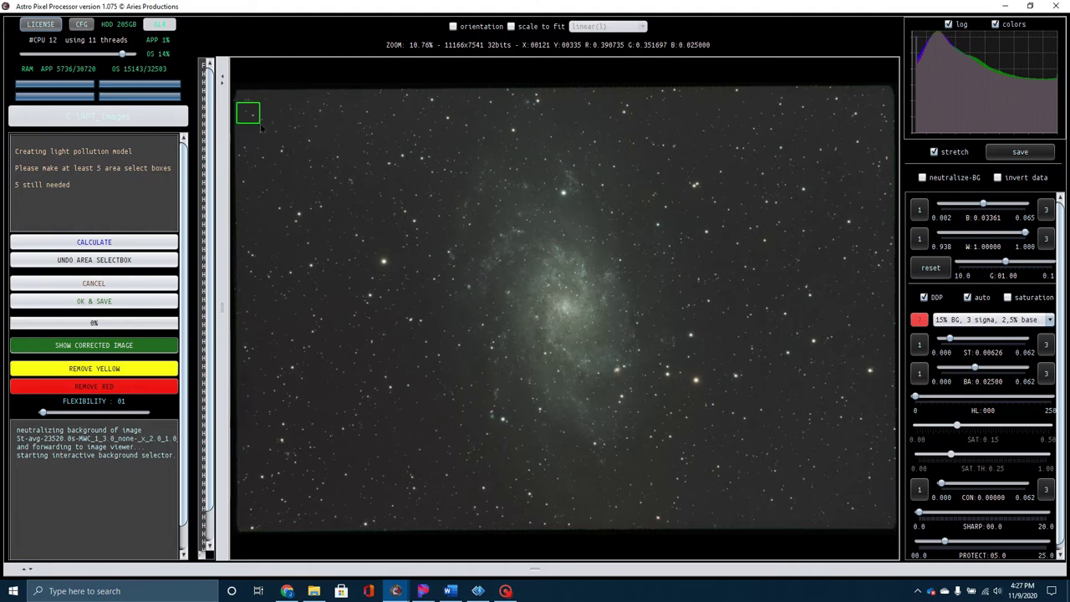
pyautogui.click(262, 142)
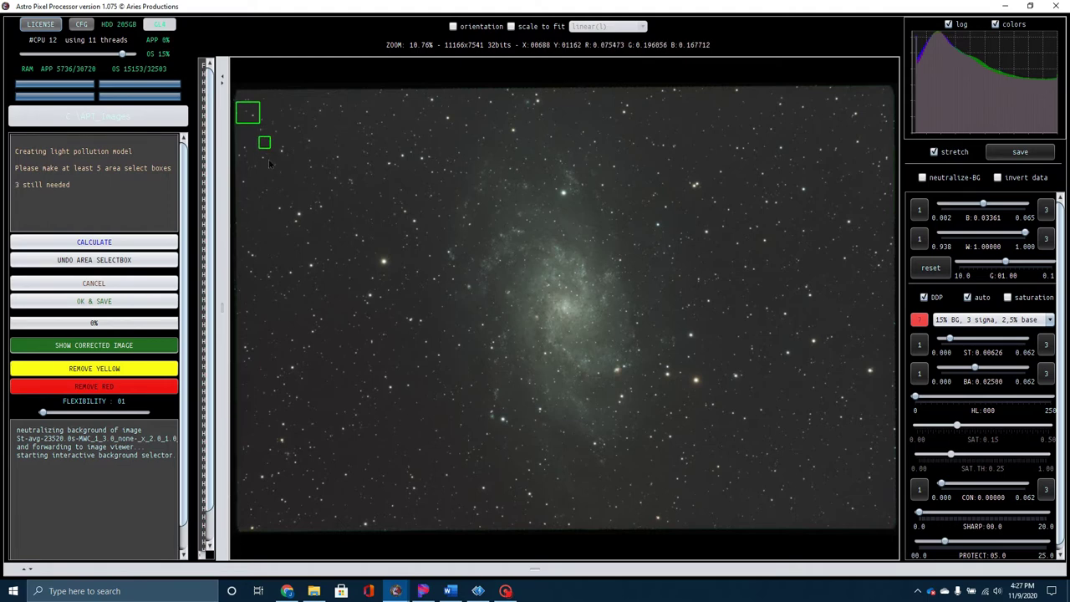
pyautogui.moveTo(255, 189); pyautogui.dragTo(264, 226)
pyautogui.moveTo(259, 307); pyautogui.dragTo(273, 322)
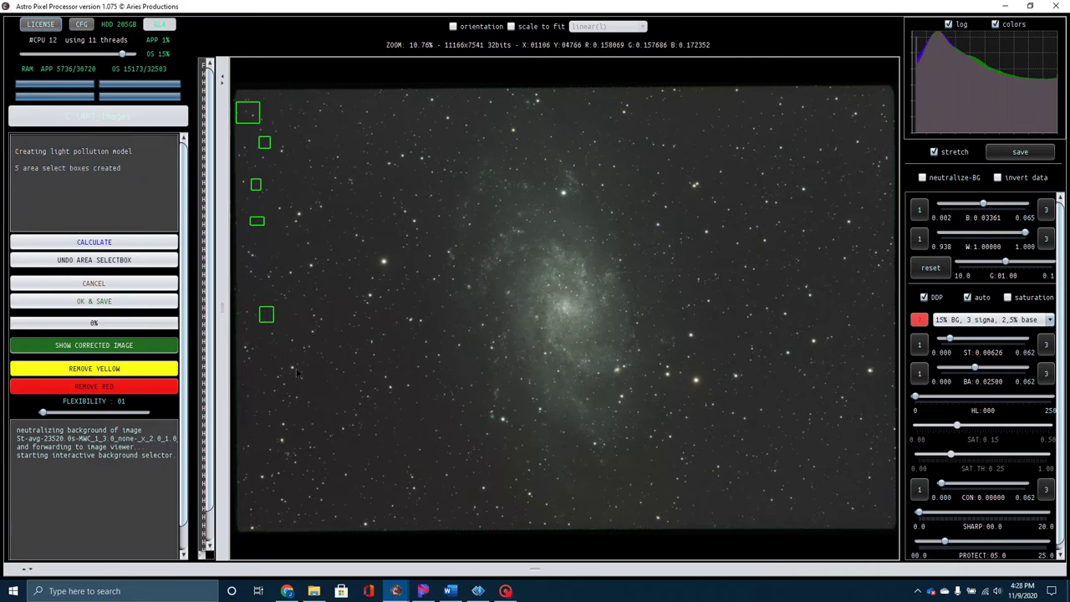
pyautogui.moveTo(313, 370); pyautogui.dragTo(354, 457)
pyautogui.moveTo(247, 431); pyautogui.dragTo(270, 447)
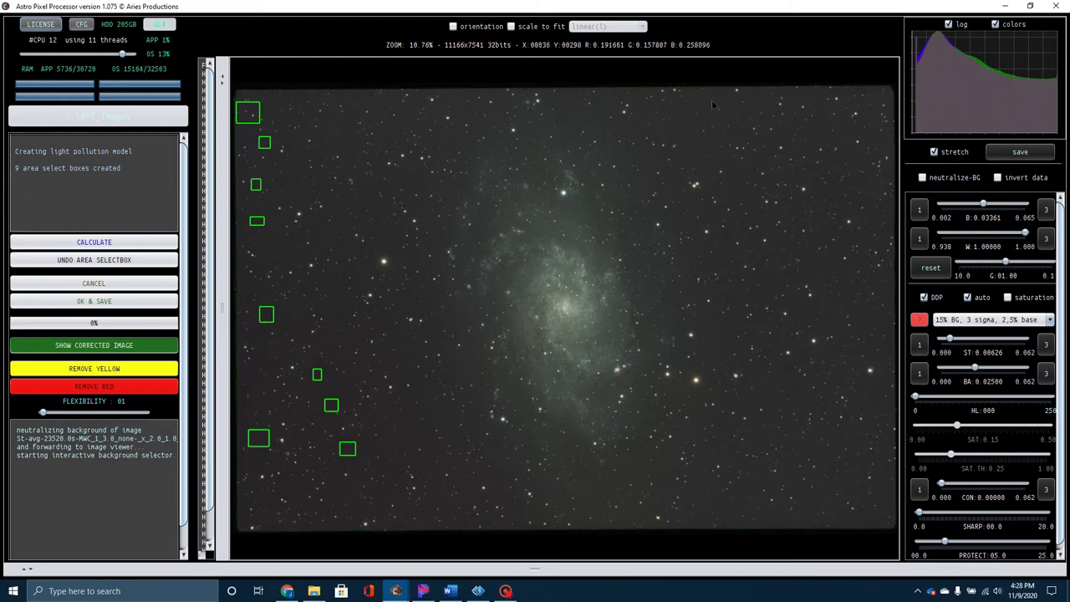
# Add more background sample areas in the star fields on both sides of the galaxy and calculate the light pollution model
pyautogui.moveTo(692, 96); pyautogui.dragTo(740, 116)
pyautogui.moveTo(732, 169); pyautogui.dragTo(745, 181)
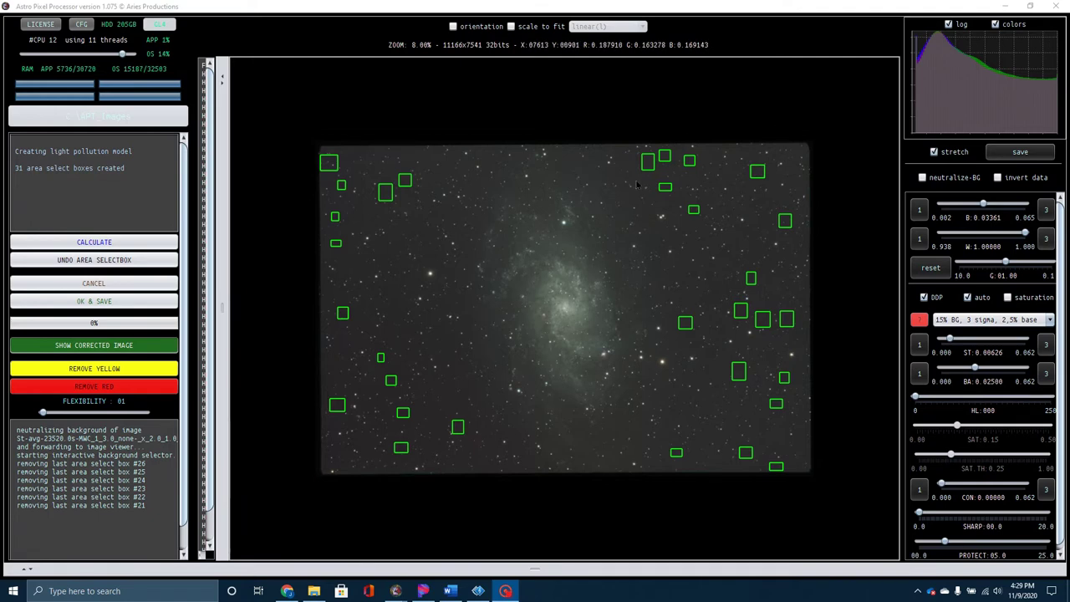
pyautogui.click(388, 308)
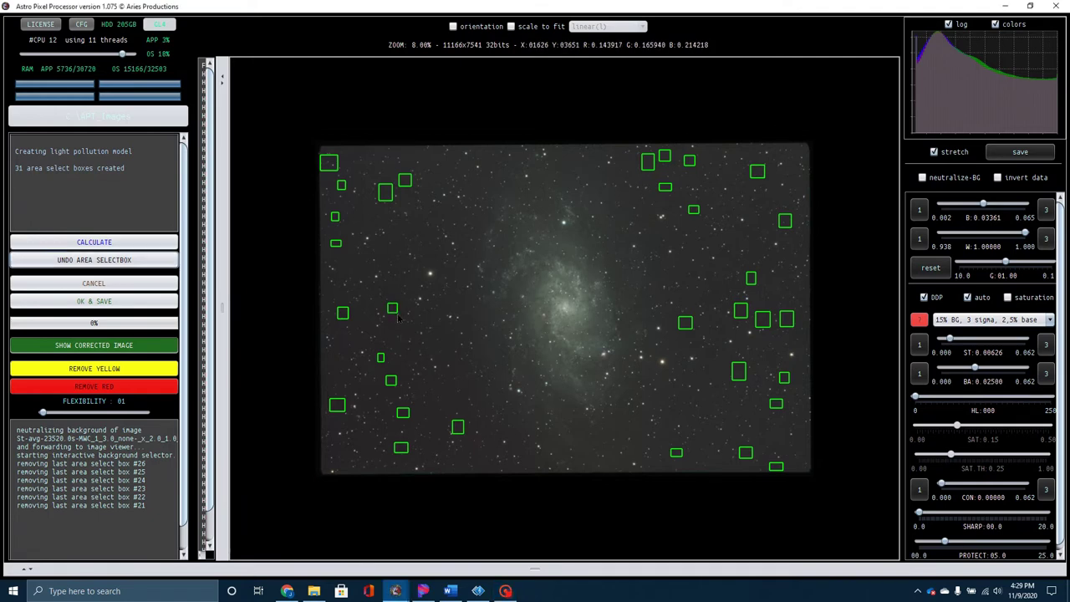
pyautogui.click(93, 244)
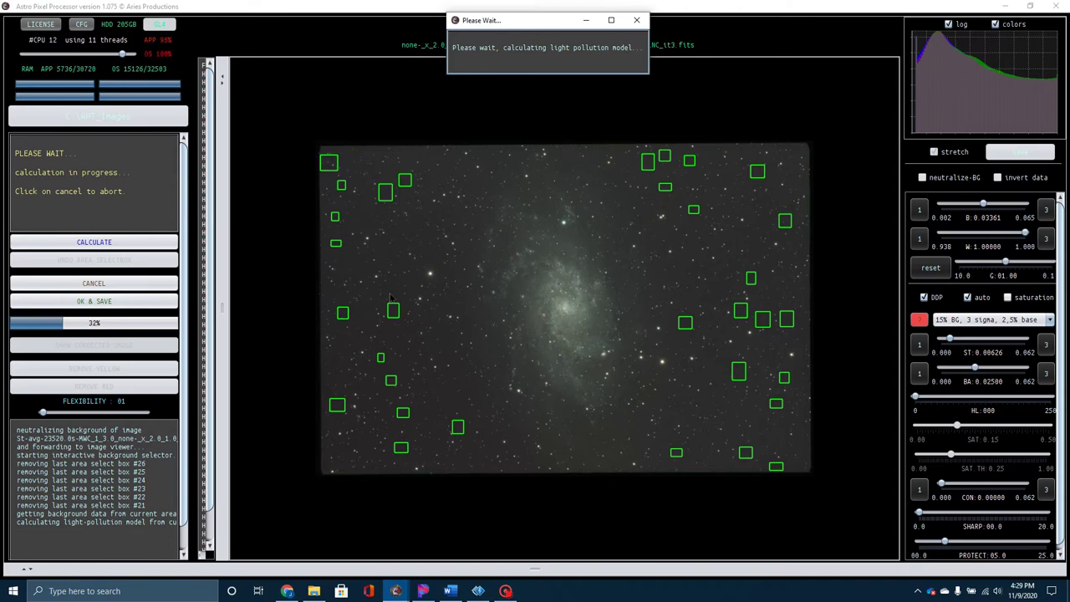
pyautogui.scroll(2, 458, 273)
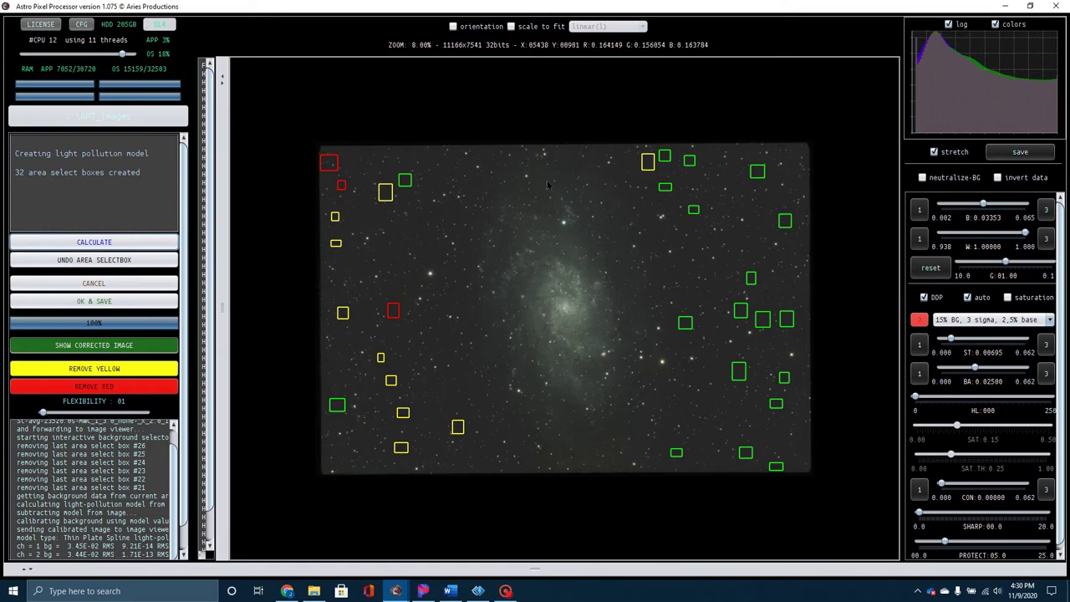
# Save the light-pollution-corrected image as FITS and load the saved result into the image viewer
pyautogui.click(97, 303)
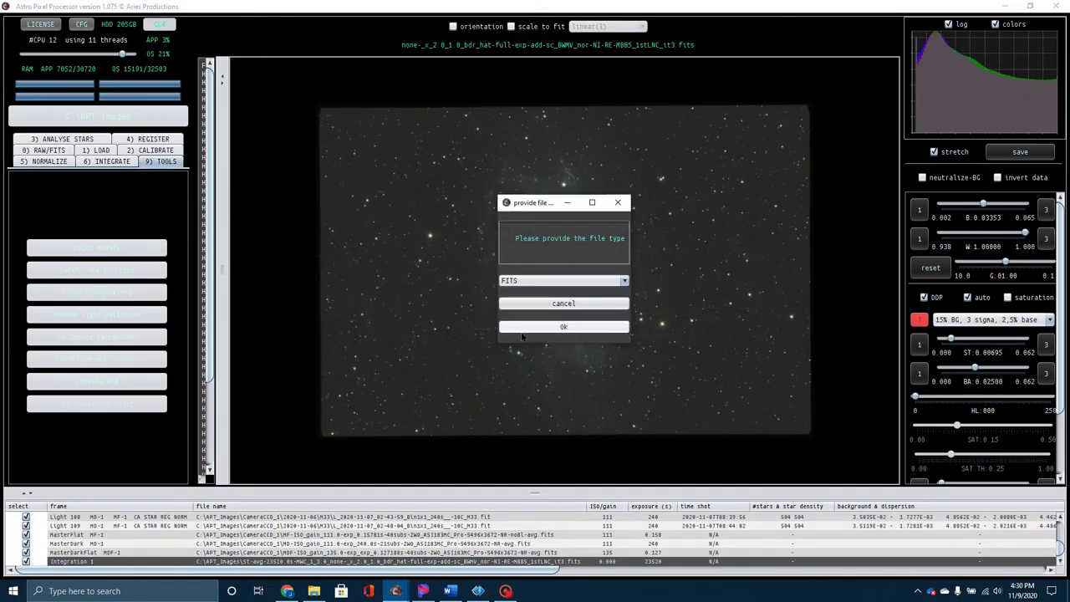
pyautogui.click(555, 327)
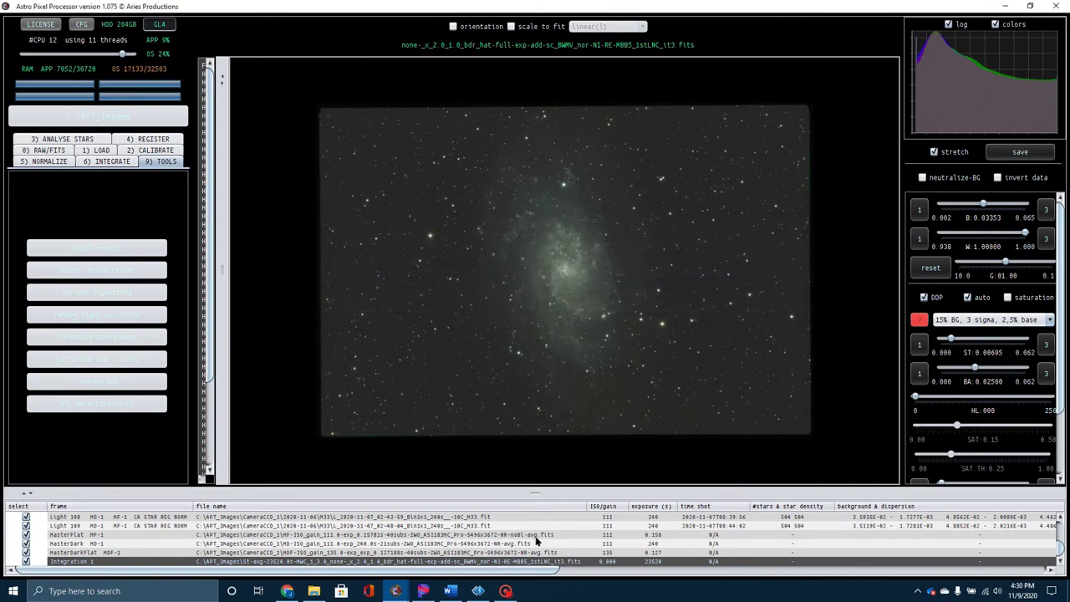
pyautogui.doubleClick(486, 561)
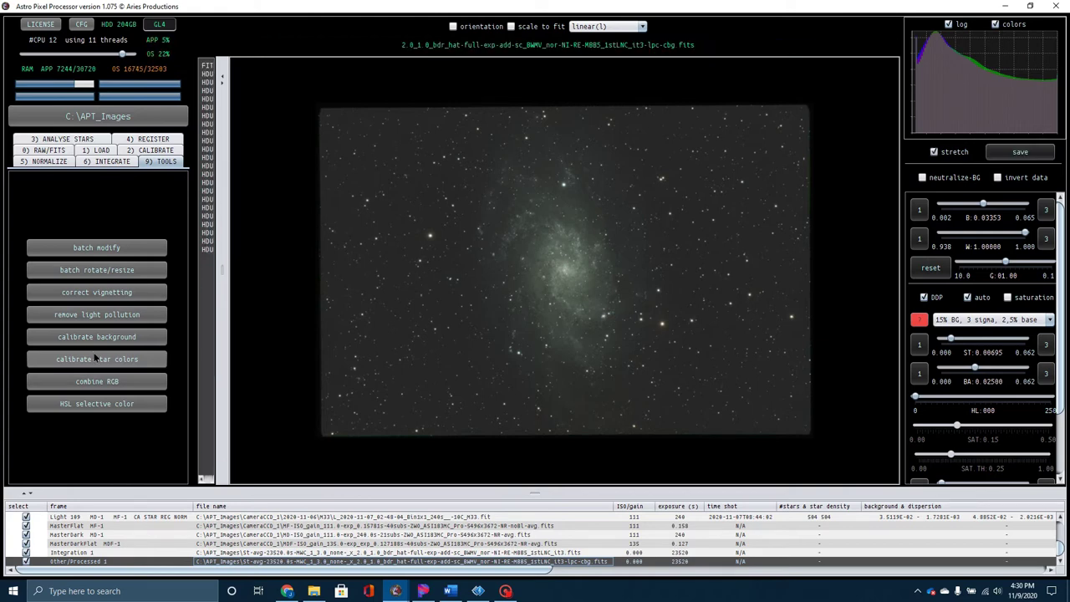
# Begin star color calibration on the corrected image and mark four large star-field areas around the galaxy, two on each side
pyautogui.click(96, 360)
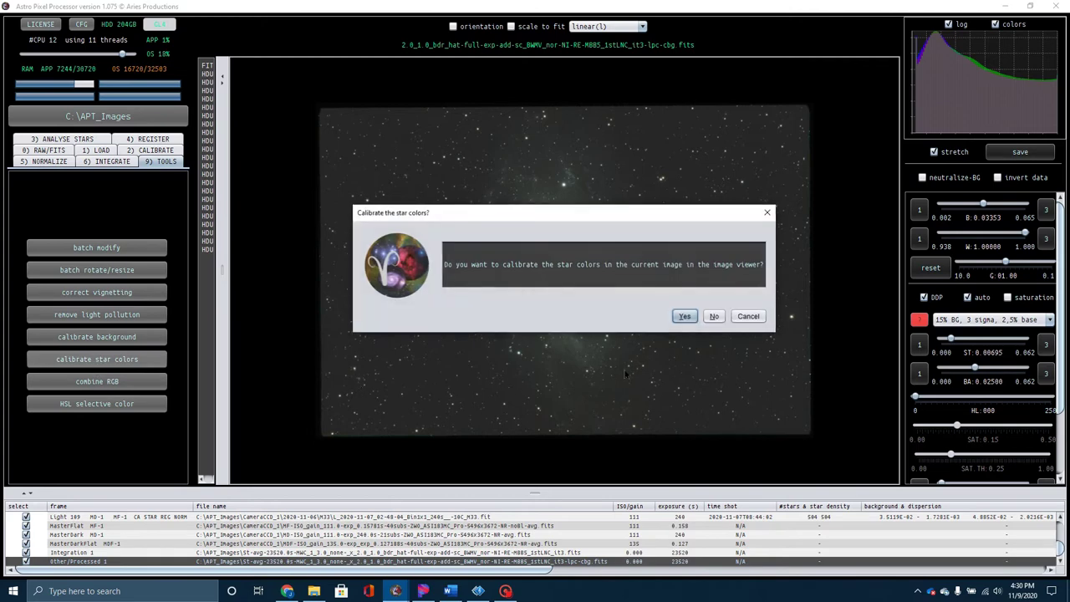
pyautogui.click(685, 316)
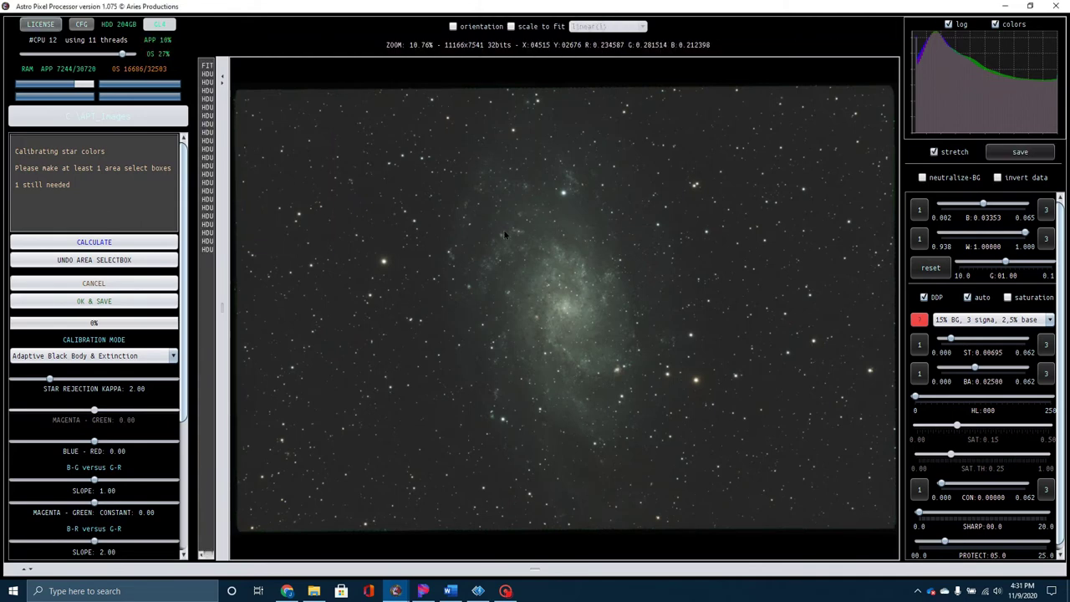
pyautogui.moveTo(243, 125); pyautogui.dragTo(395, 303)
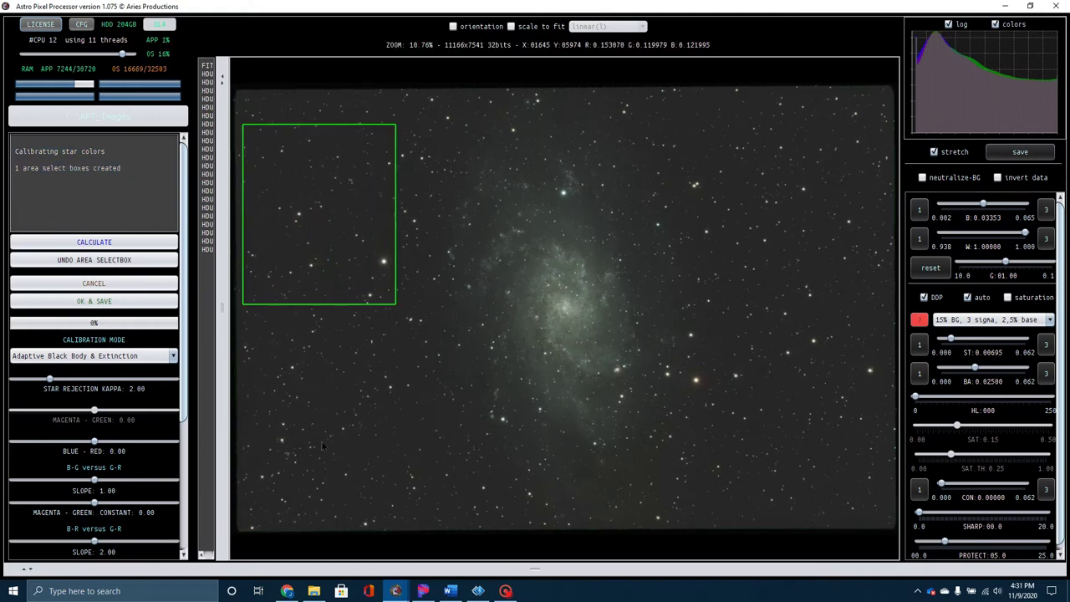
pyautogui.moveTo(244, 404); pyautogui.dragTo(425, 513)
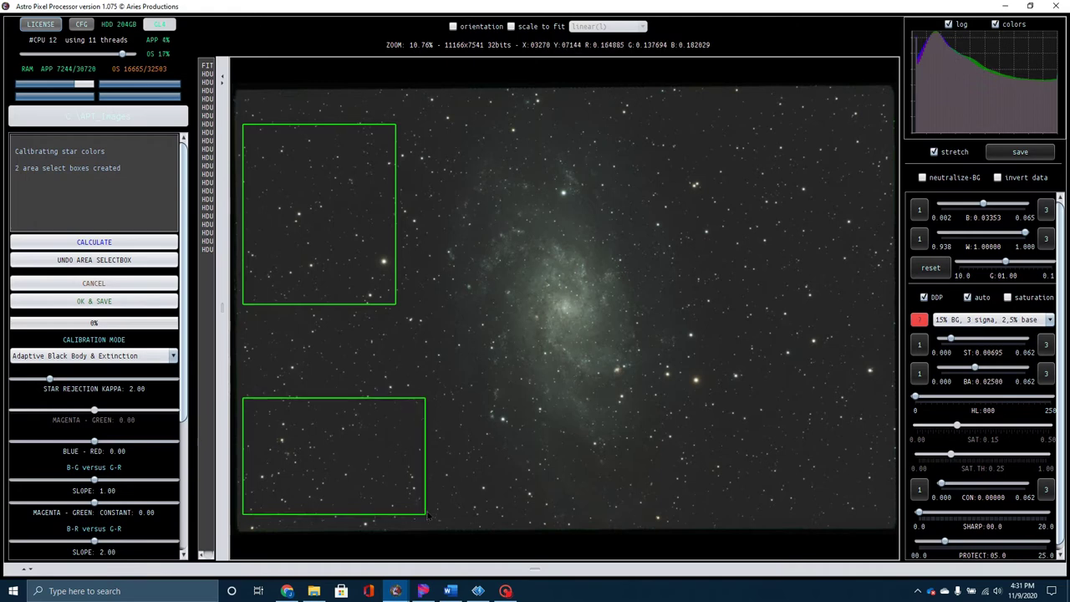
pyautogui.moveTo(727, 95); pyautogui.dragTo(882, 338)
pyautogui.moveTo(729, 362); pyautogui.dragTo(880, 516)
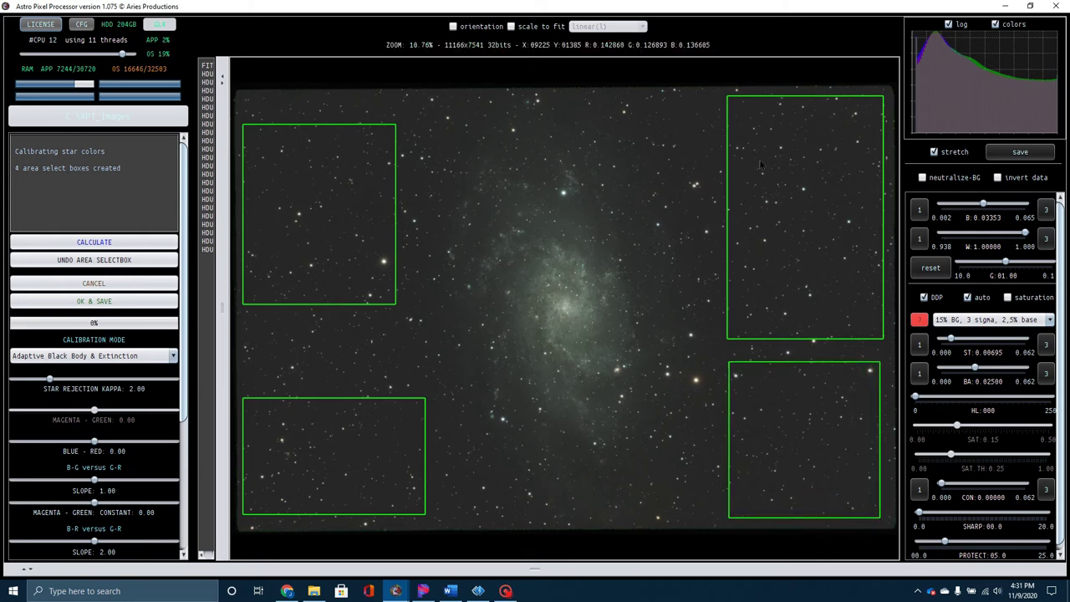
# Calculate the star color calibration from the marked areas and save the calibrated image as FITS
pyautogui.click(100, 243)
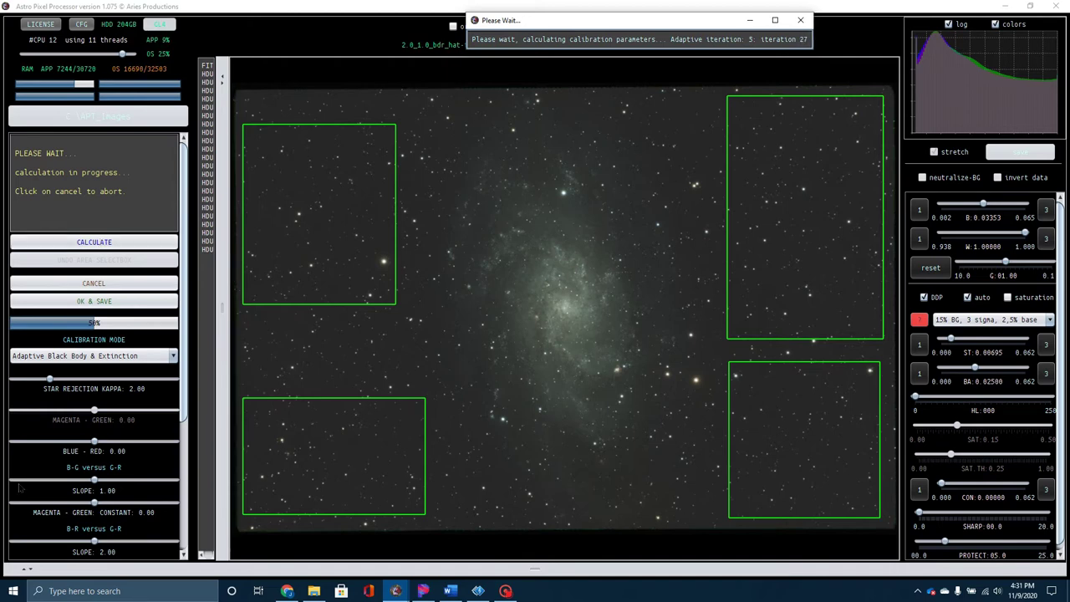
pyautogui.scroll(-1, 78, 441)
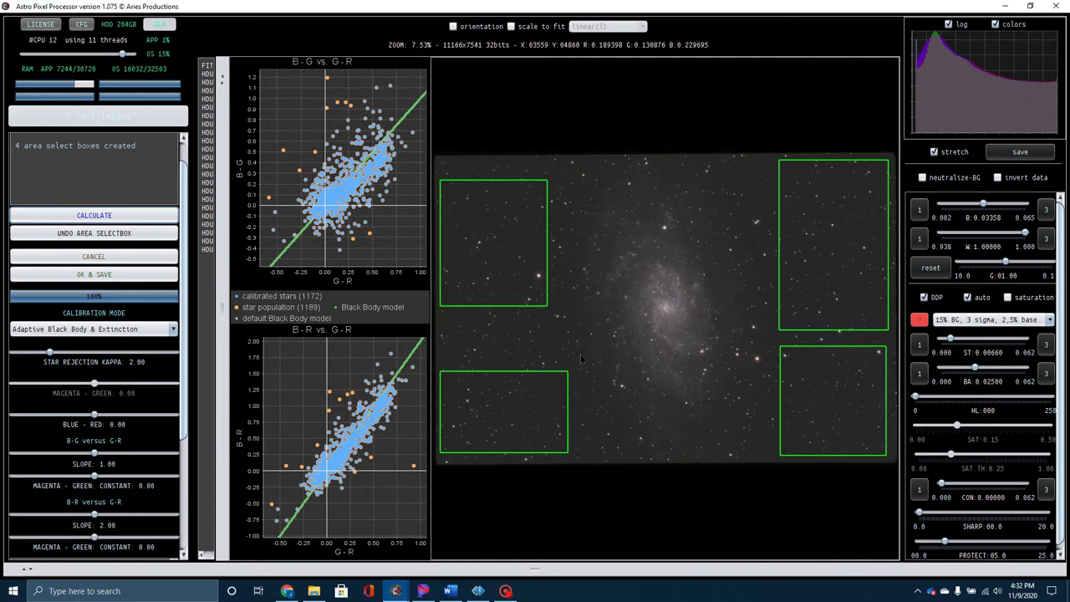
pyautogui.click(75, 276)
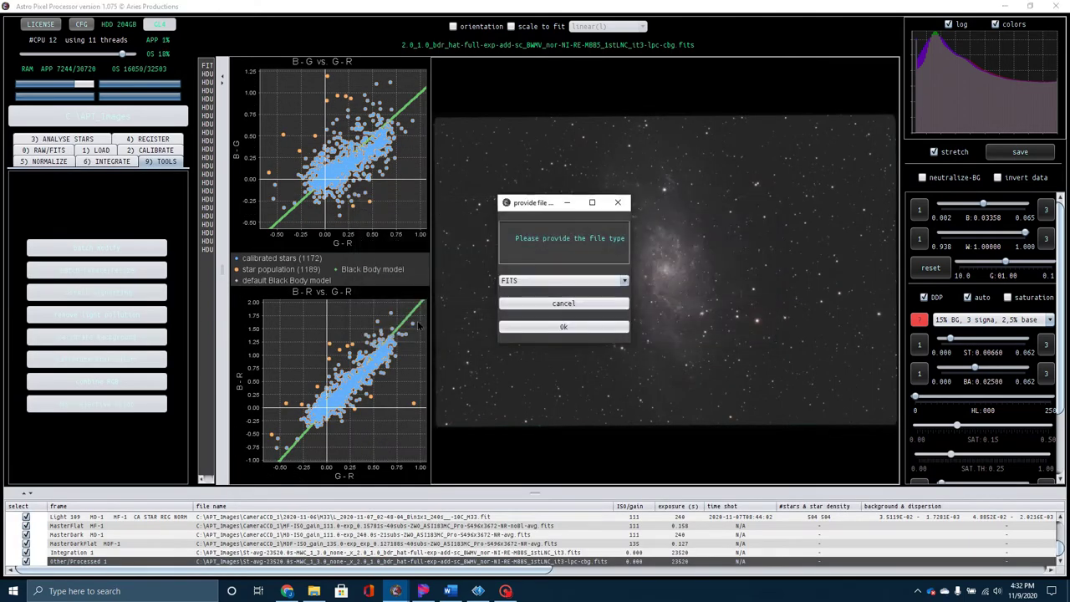
pyautogui.click(517, 326)
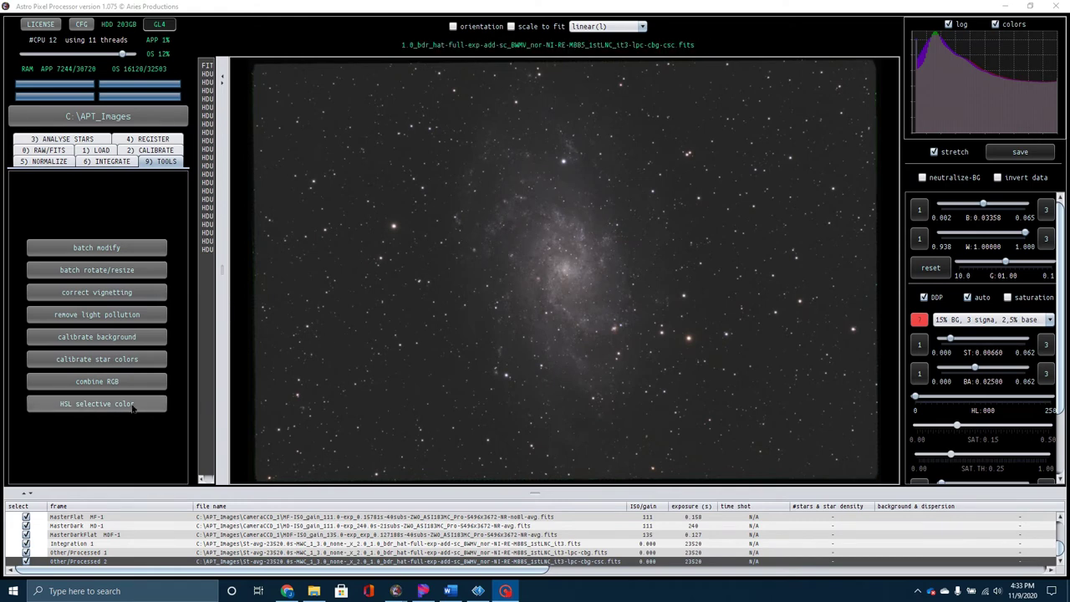
# In HSL selective color, target GREEN over 0% of range - 100% of range and set the G<->MA shift to 1.00
pyautogui.click(98, 408)
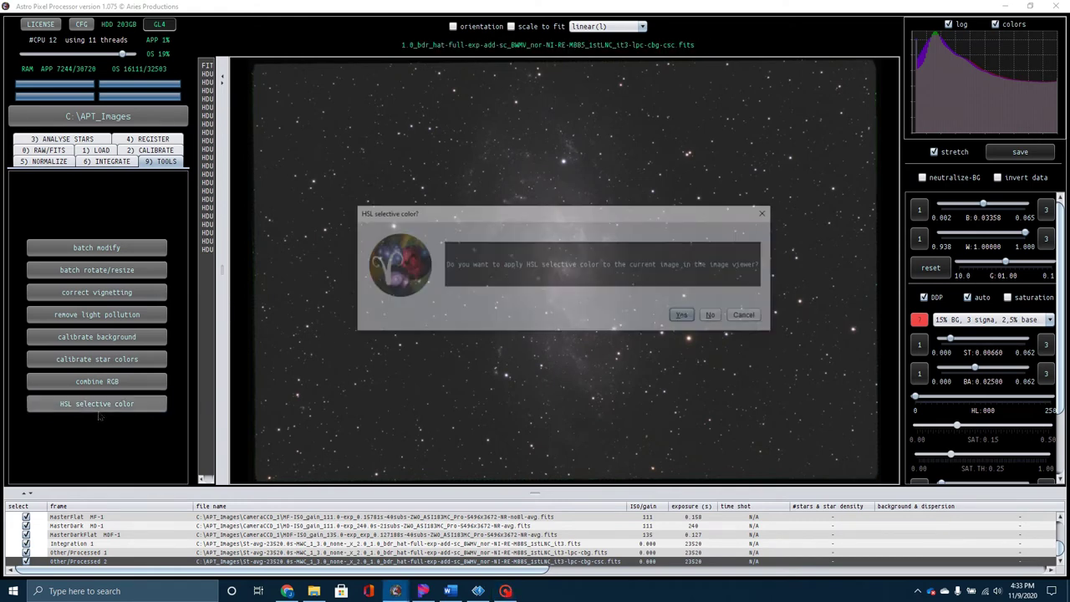
pyautogui.click(684, 316)
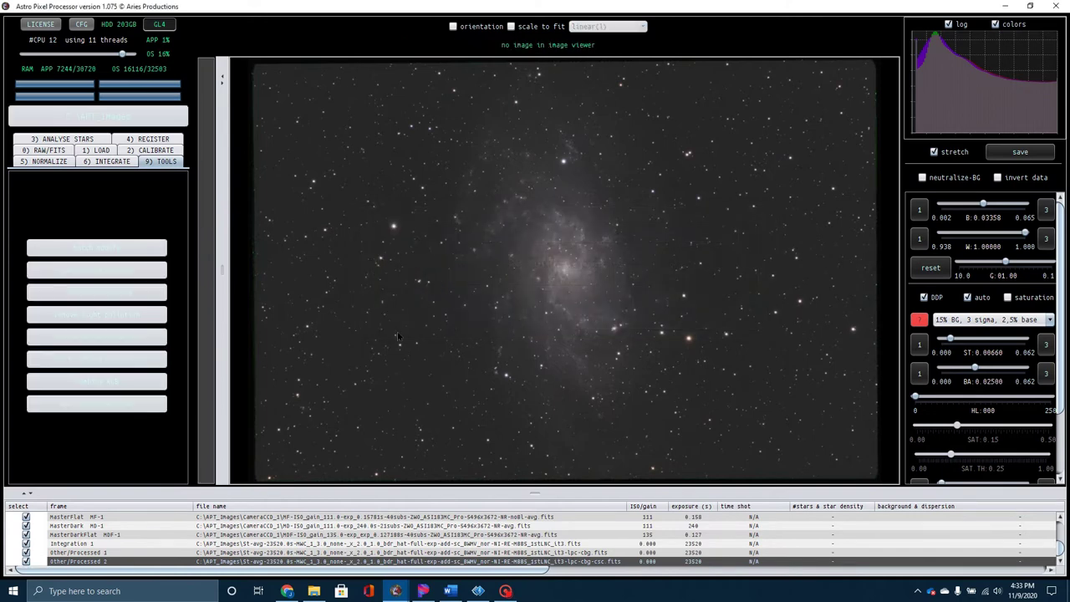
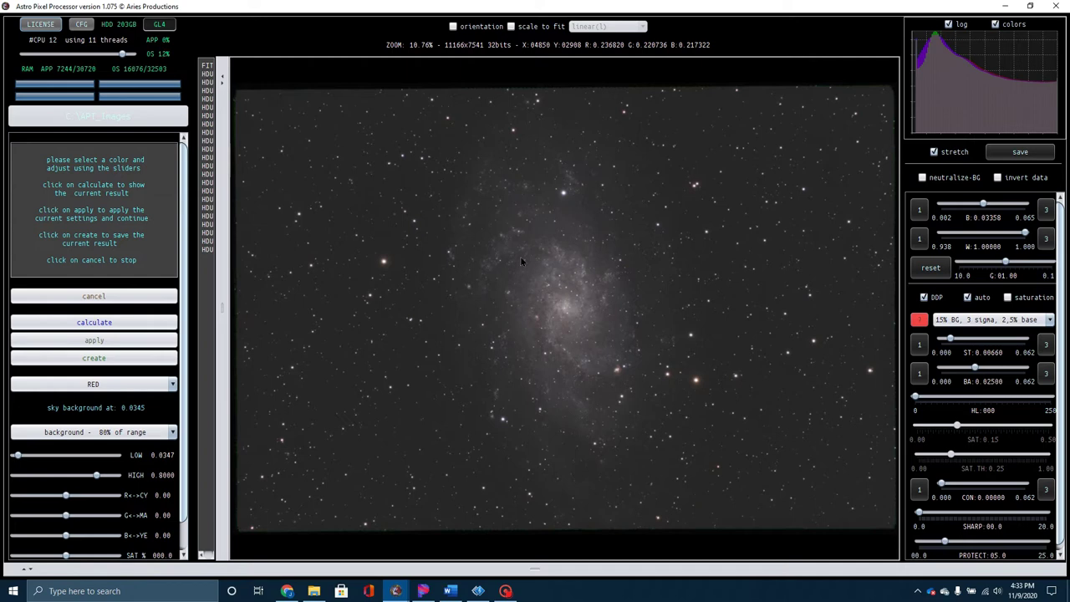
pyautogui.scroll(-2, 519, 263)
pyautogui.scroll(2, 512, 287)
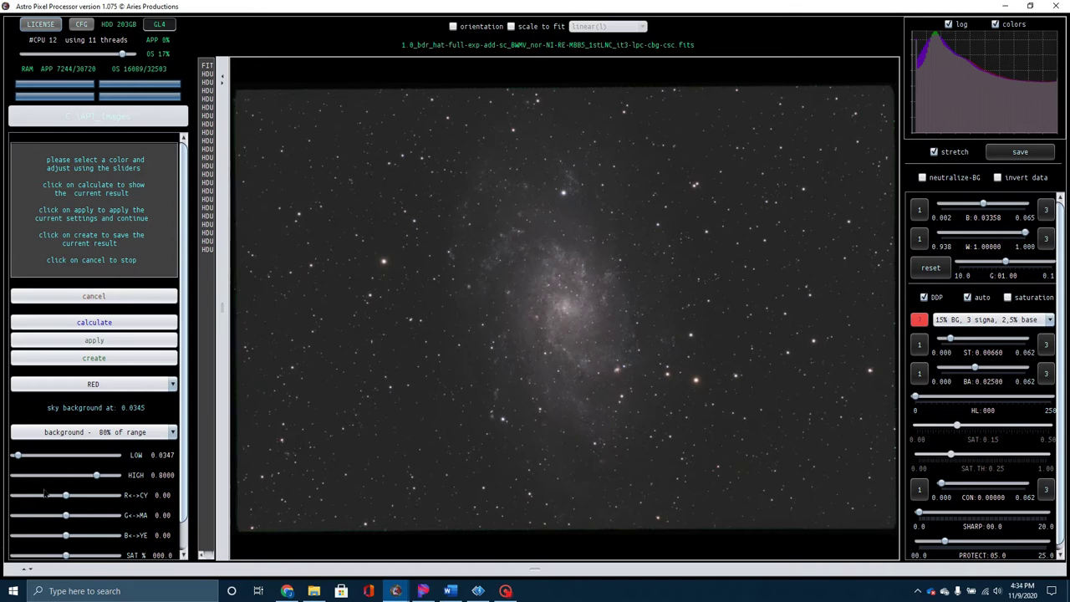
pyautogui.scroll(-1, 73, 408)
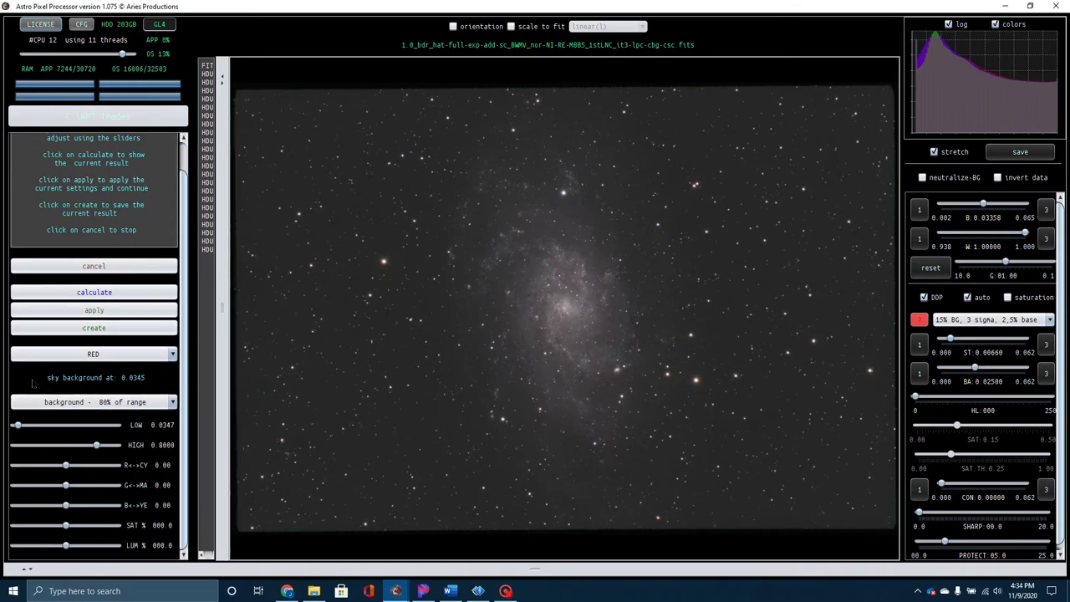
pyautogui.click(55, 357)
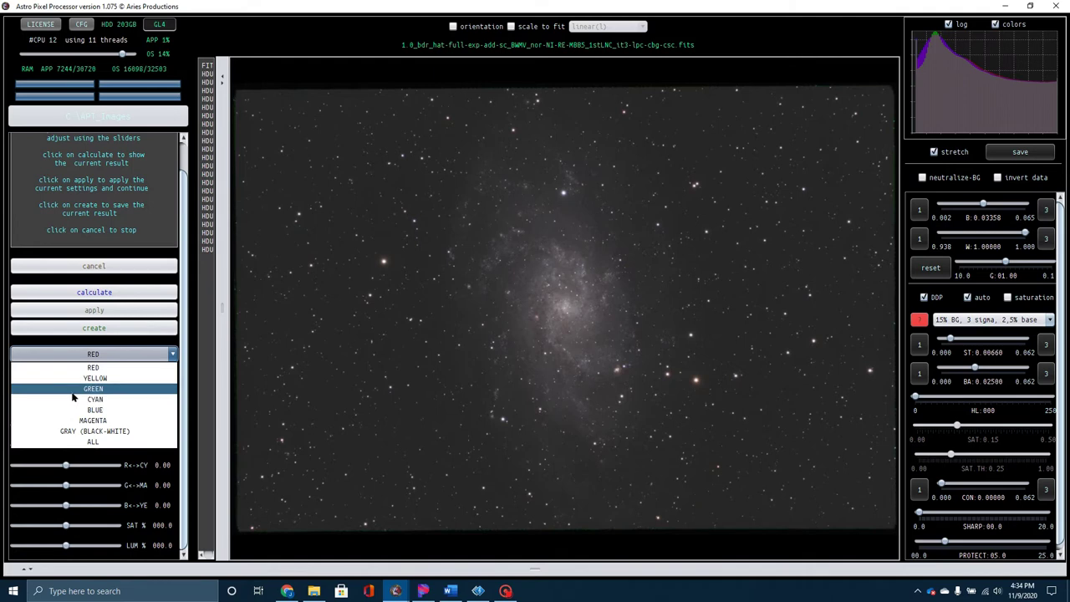
pyautogui.click(73, 388)
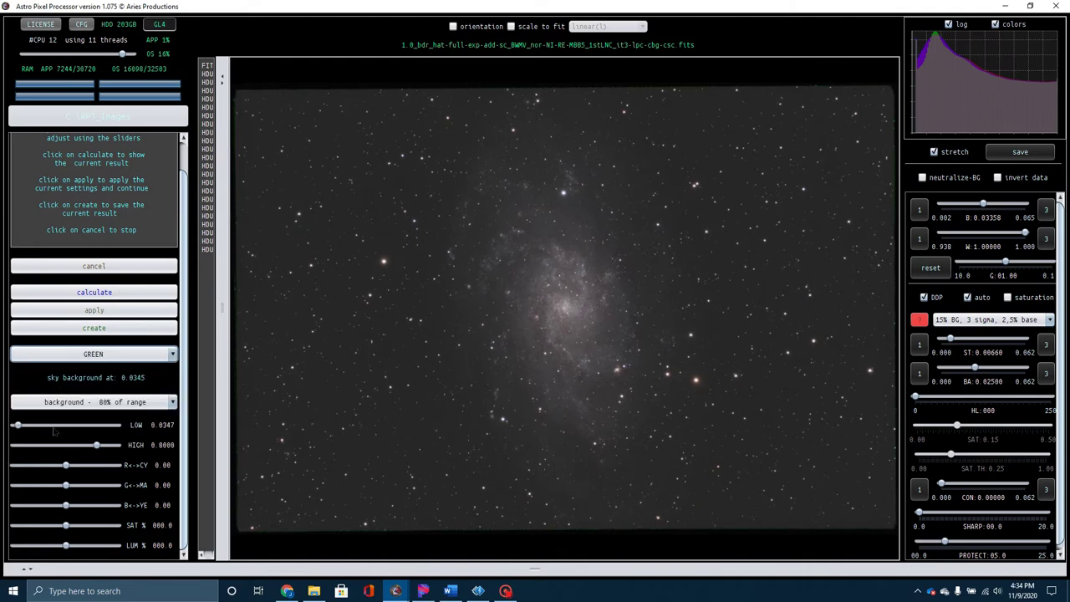
pyautogui.click(63, 403)
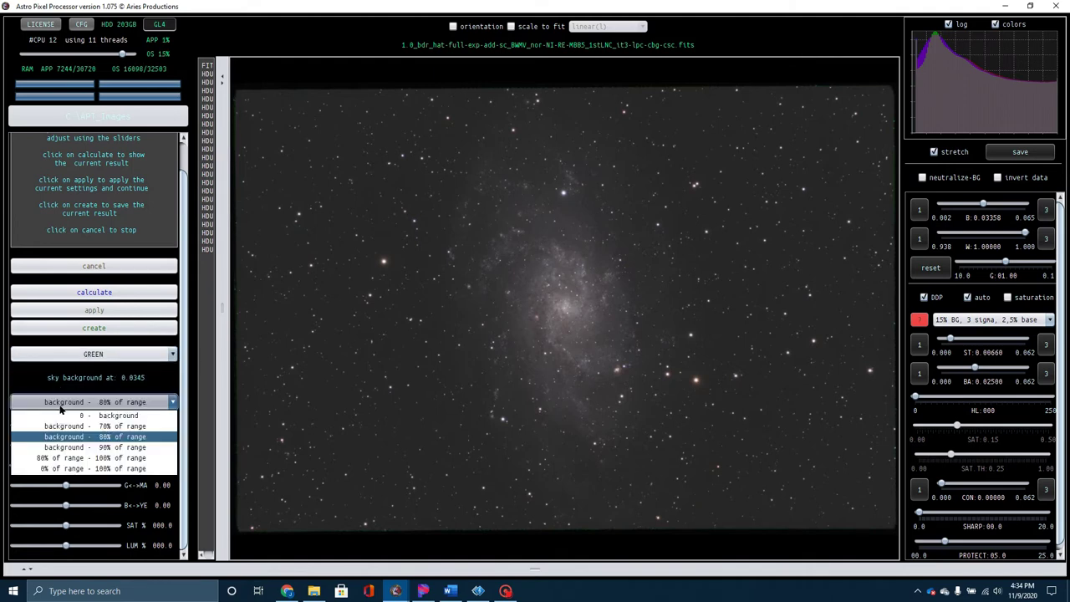
pyautogui.click(70, 470)
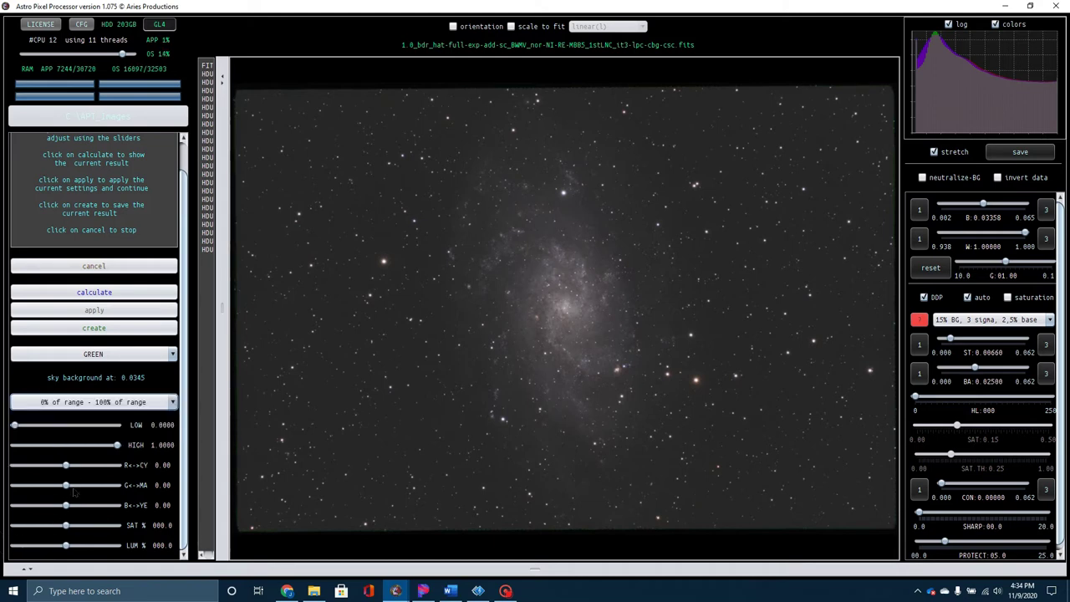
pyautogui.moveTo(66, 487); pyautogui.dragTo(119, 488)
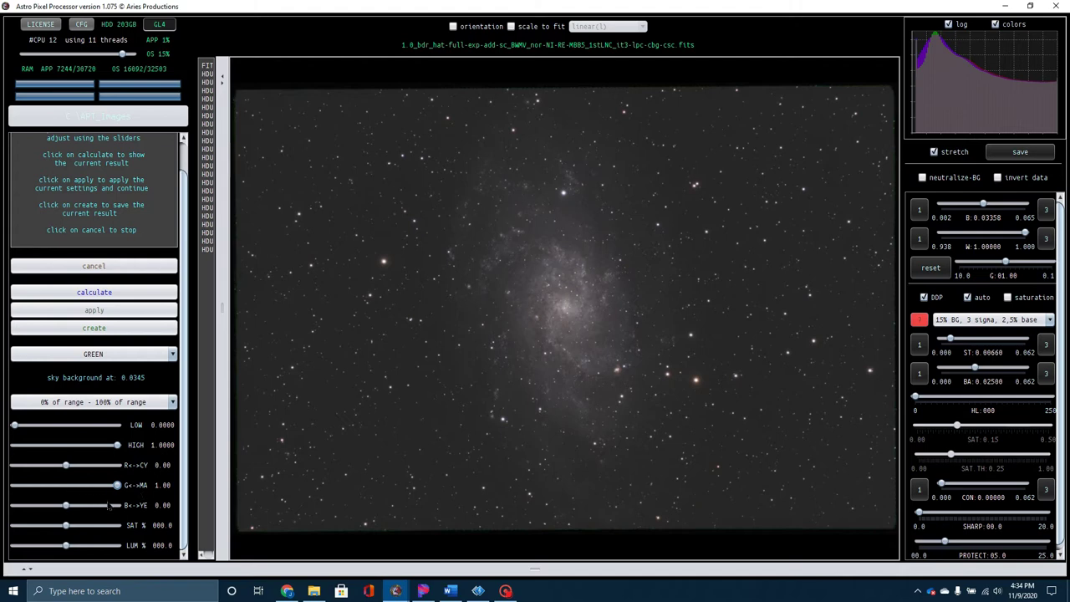
# Set the GREEN saturation to -50 %, calculate the selective color result and apply it
pyautogui.moveTo(67, 528); pyautogui.dragTo(42, 535)
pyautogui.click(72, 296)
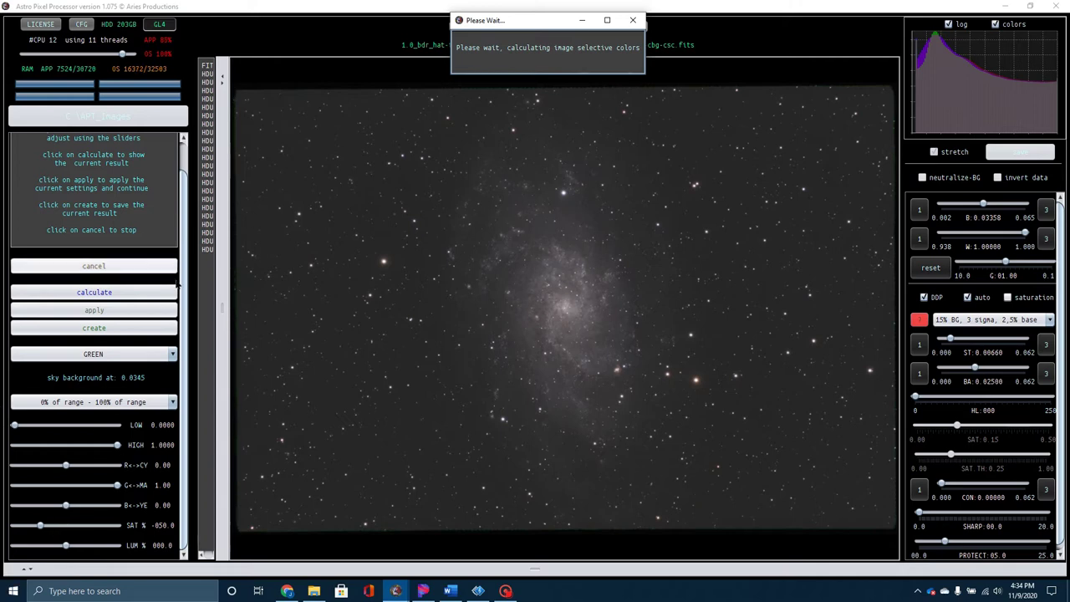
pyautogui.click(90, 308)
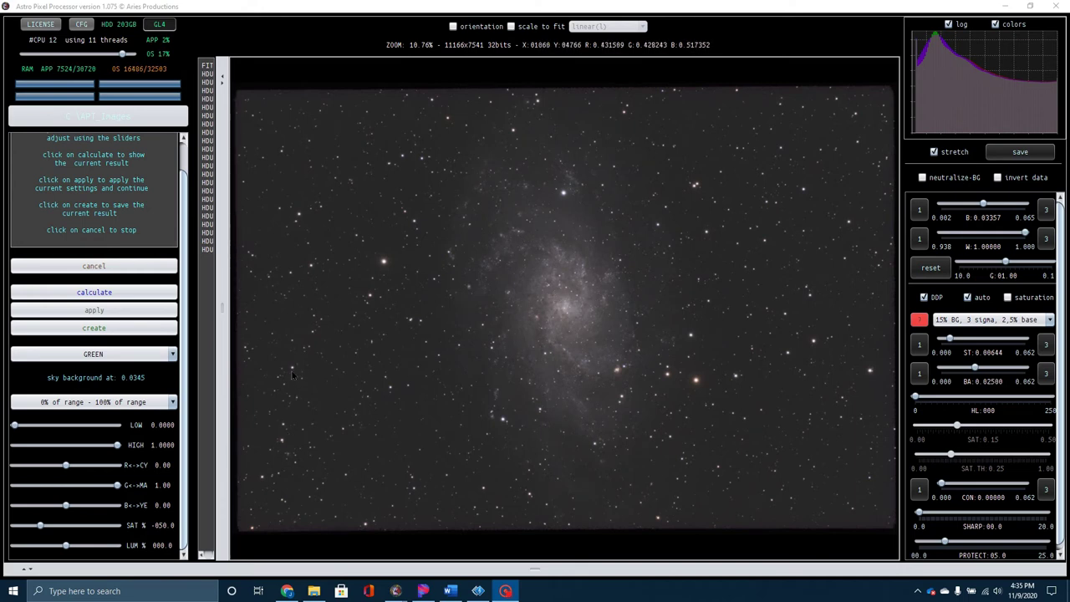
pyautogui.click(86, 311)
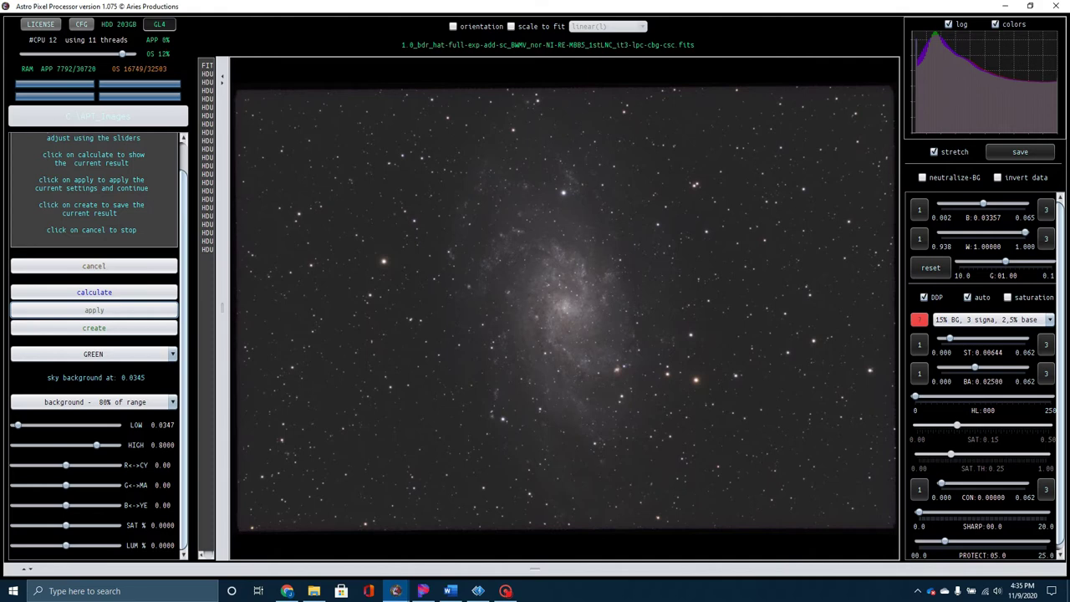
# Target CYAN over the range background - 70% of range and set its saturation to 50 %
pyautogui.click(120, 356)
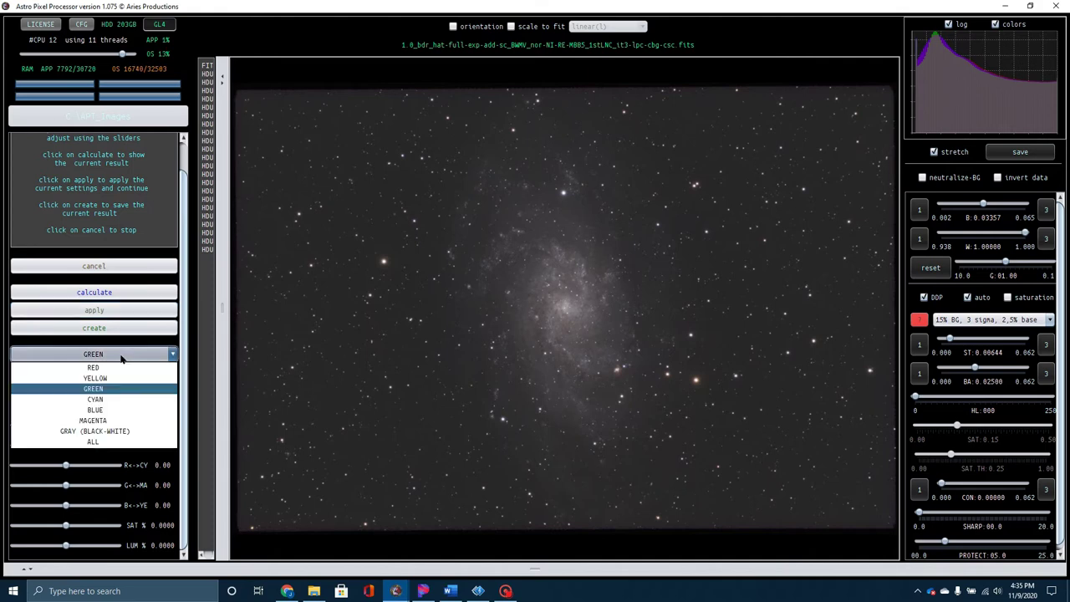
pyautogui.click(103, 401)
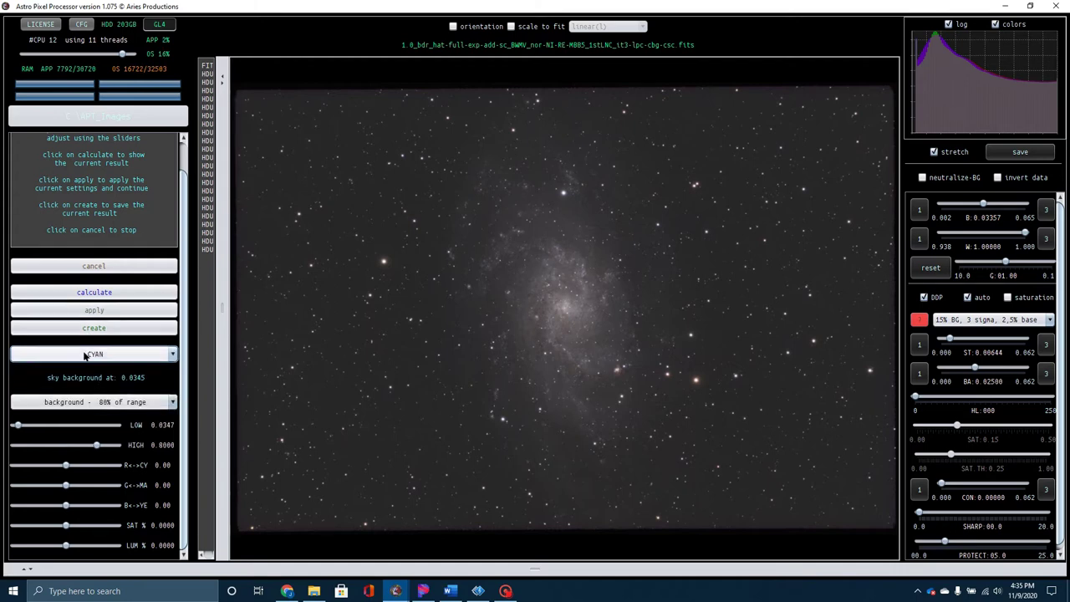
pyautogui.click(74, 403)
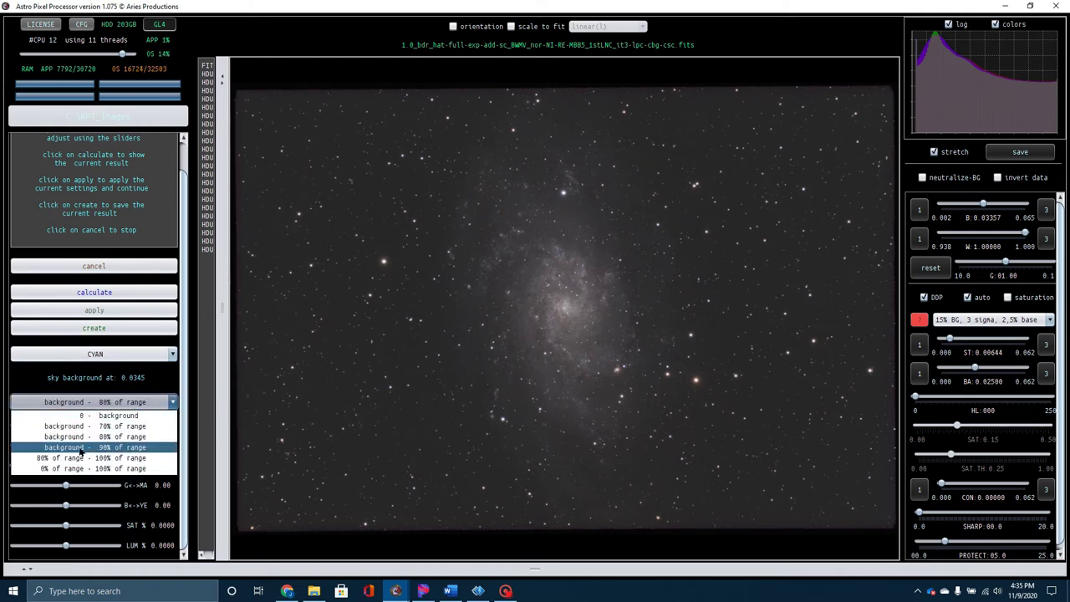
pyautogui.click(83, 427)
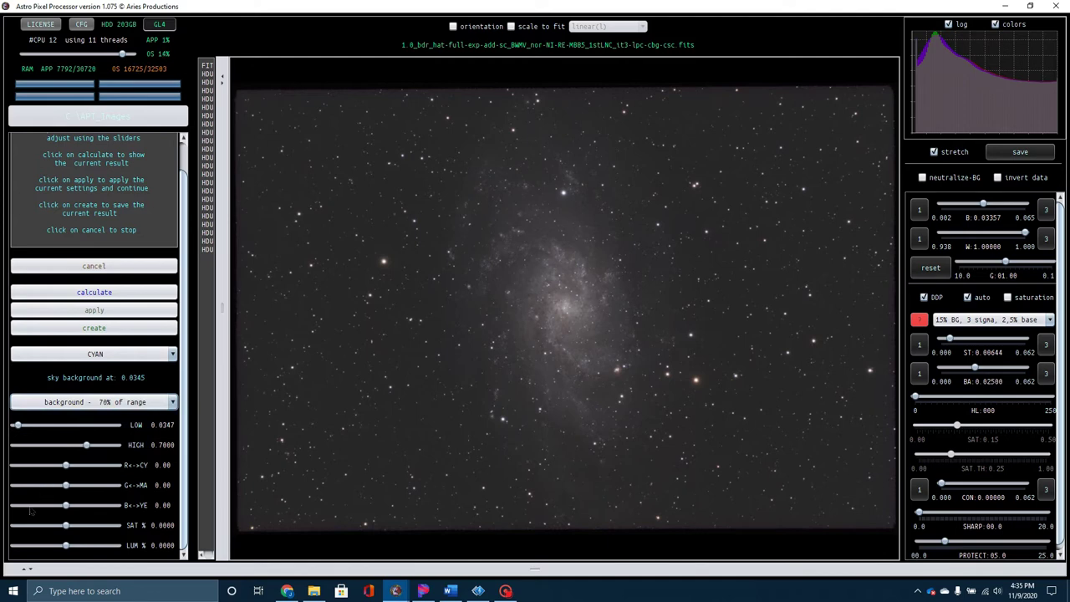
pyautogui.moveTo(65, 525); pyautogui.dragTo(92, 528)
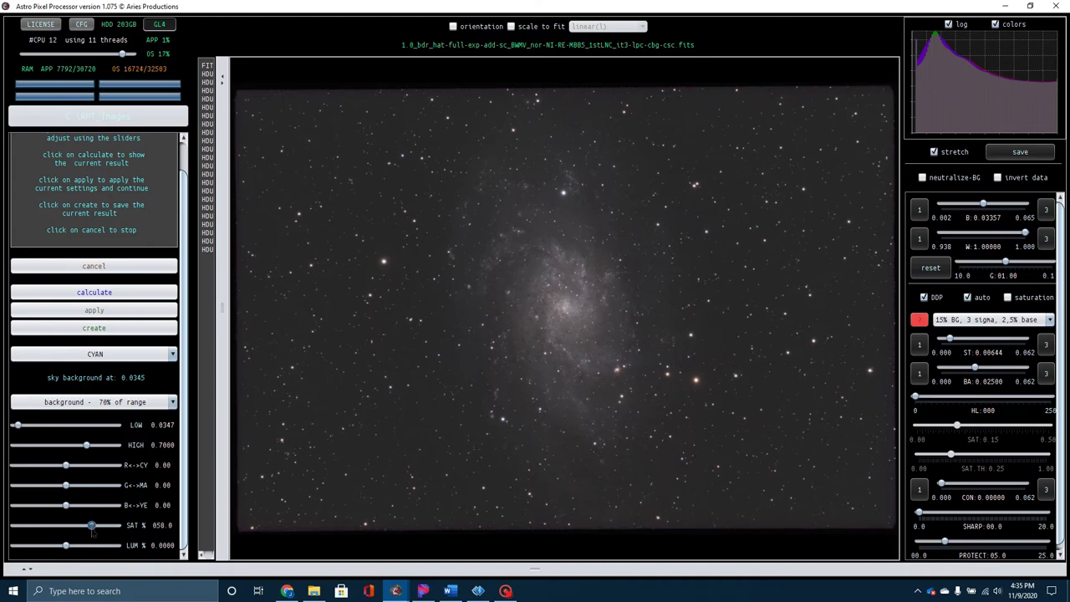
# Calculate the cyan adjustment, enable saturation in the preview stretch and apply the adjustment
pyautogui.click(77, 296)
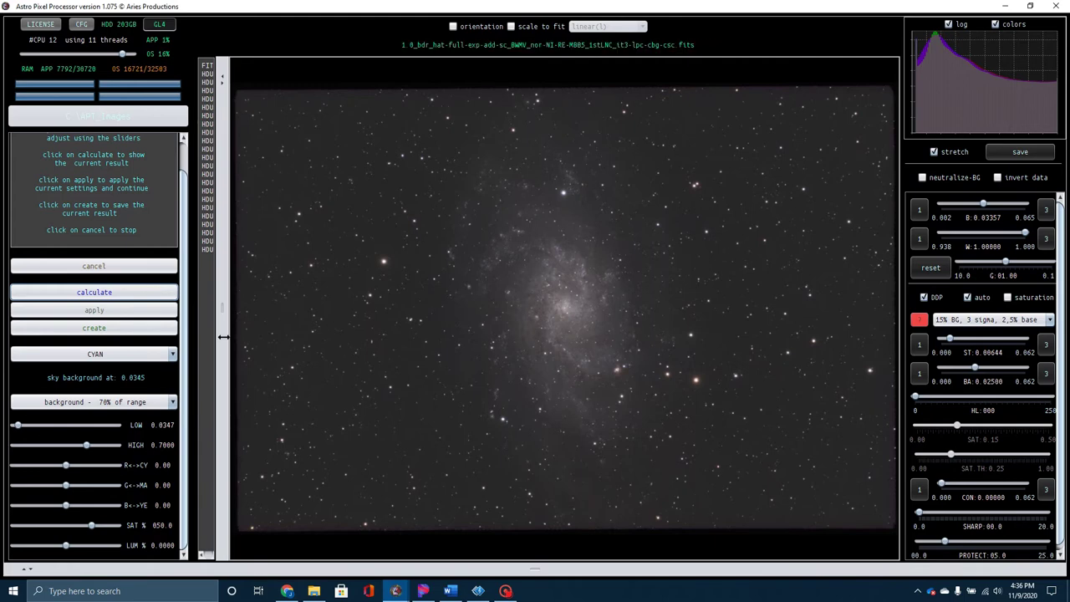
pyautogui.click(1013, 297)
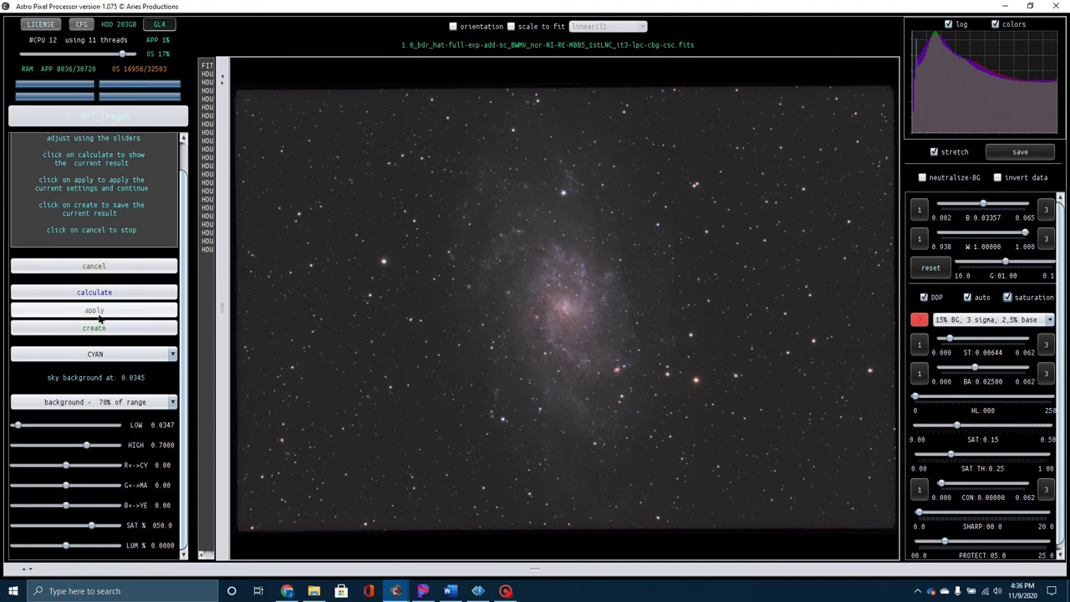
pyautogui.click(95, 310)
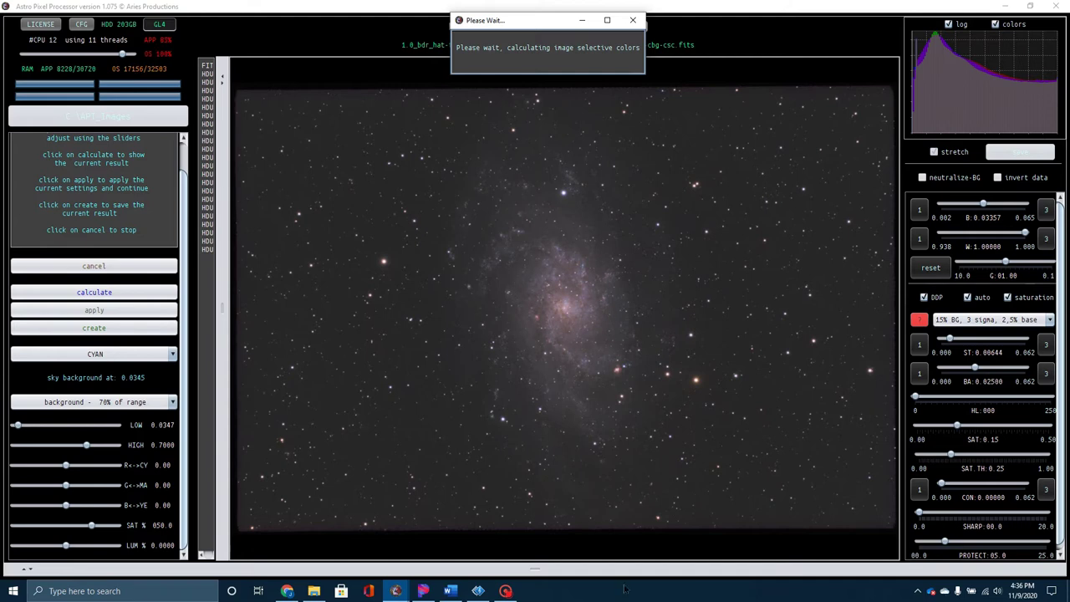
# Target BLUE over background - 70% of range, set its saturation to about 52 % and calculate the result
pyautogui.click(137, 355)
pyautogui.click(104, 410)
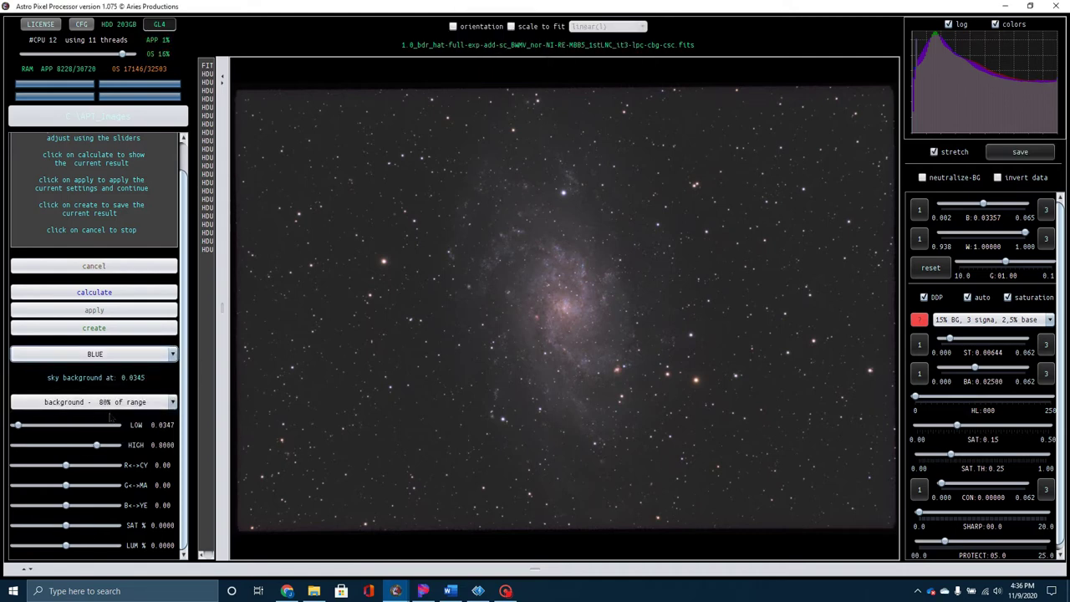
pyautogui.click(91, 405)
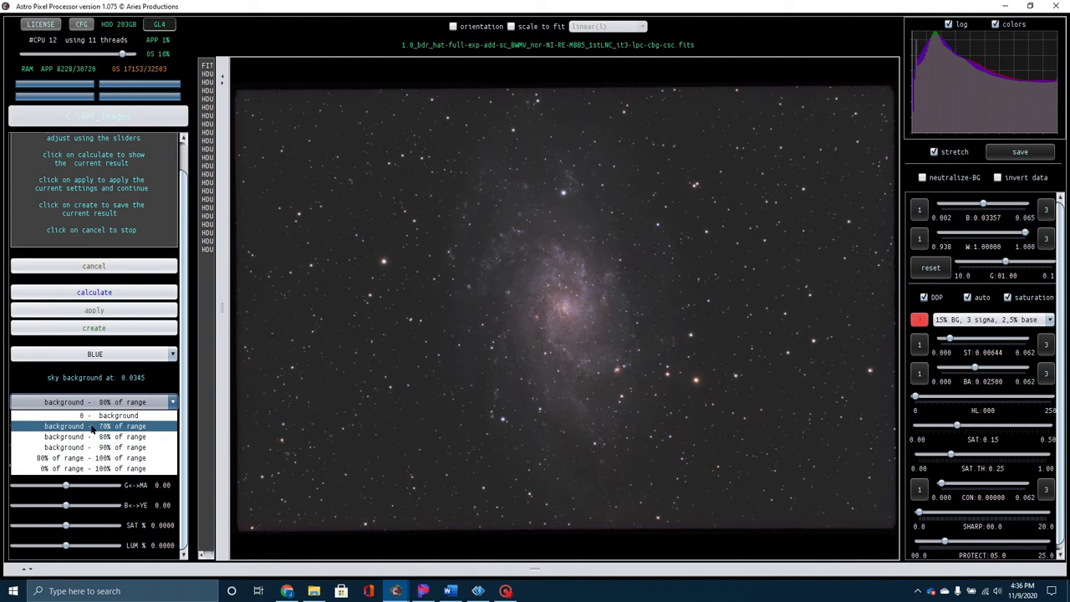
pyautogui.click(92, 427)
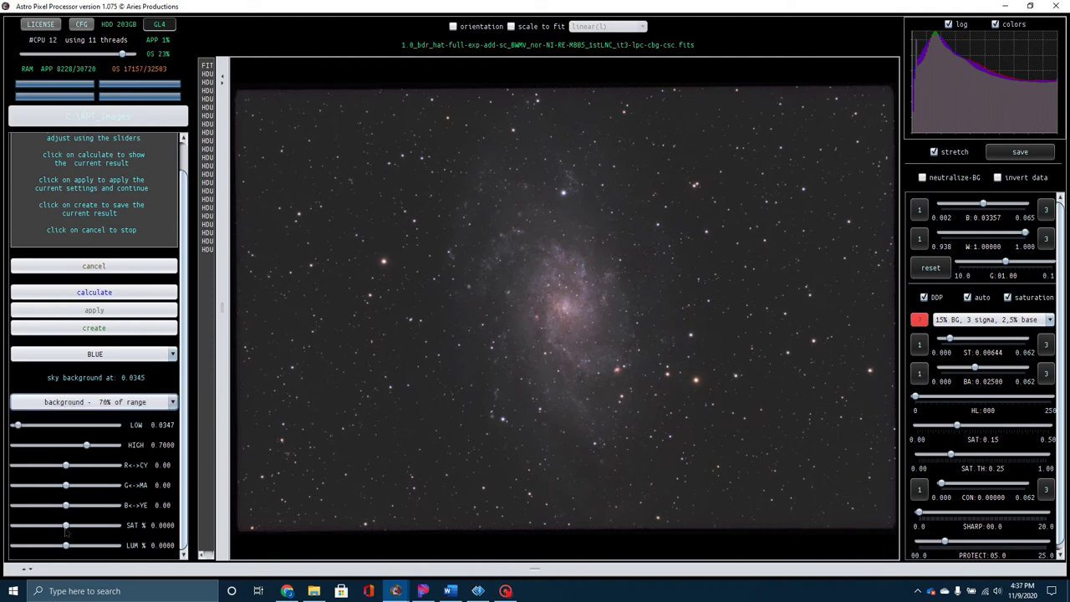
pyautogui.moveTo(67, 528); pyautogui.dragTo(93, 528)
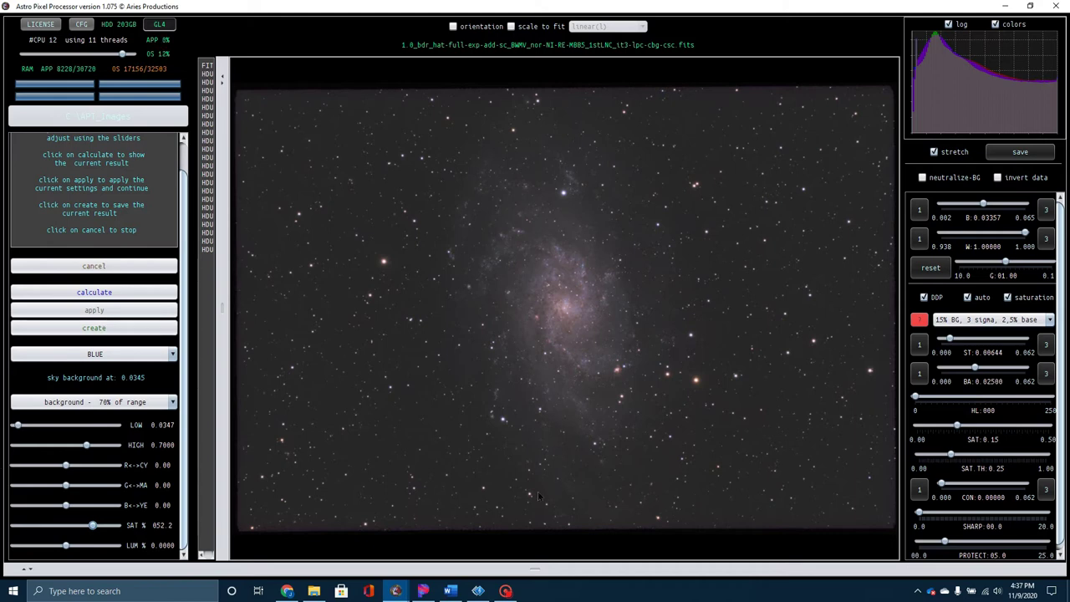
pyautogui.click(82, 293)
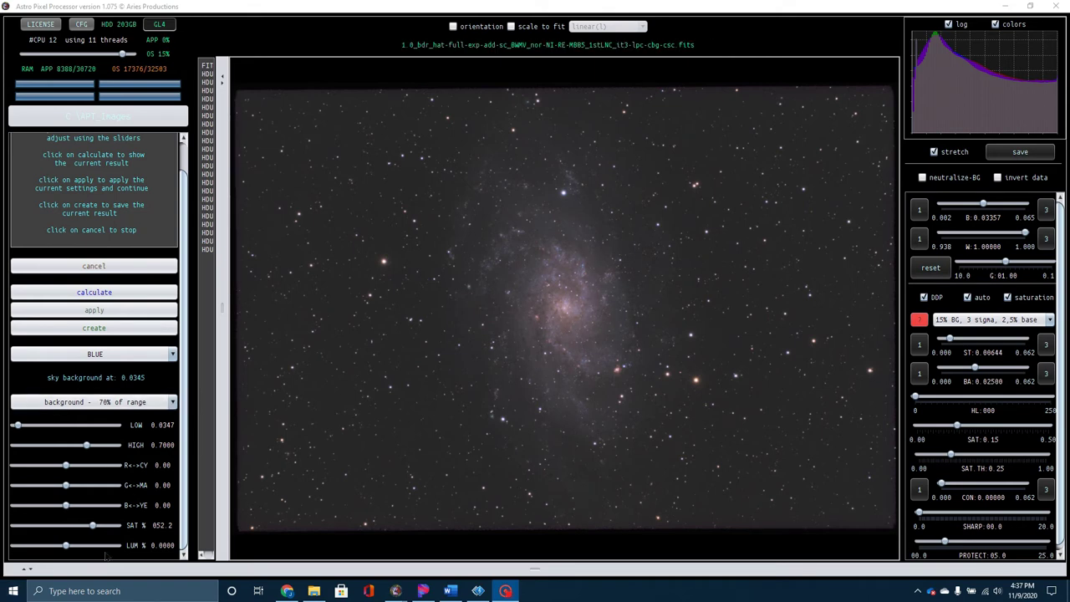
# Target RED over background - 70% of range, set its saturation to about 51 %, then calculate and apply the adjustment
pyautogui.click(131, 354)
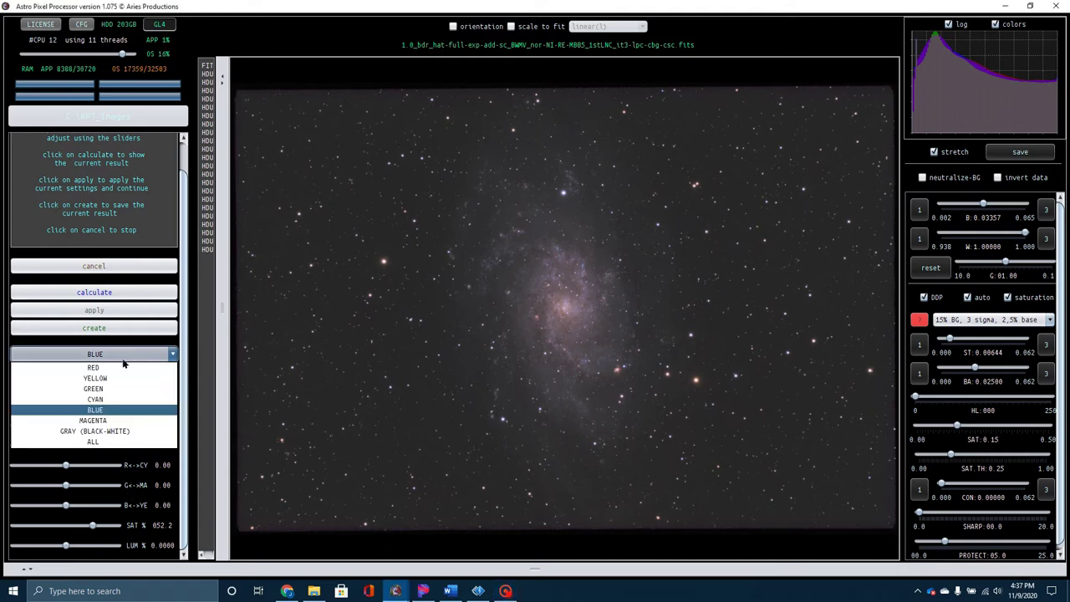
pyautogui.click(117, 368)
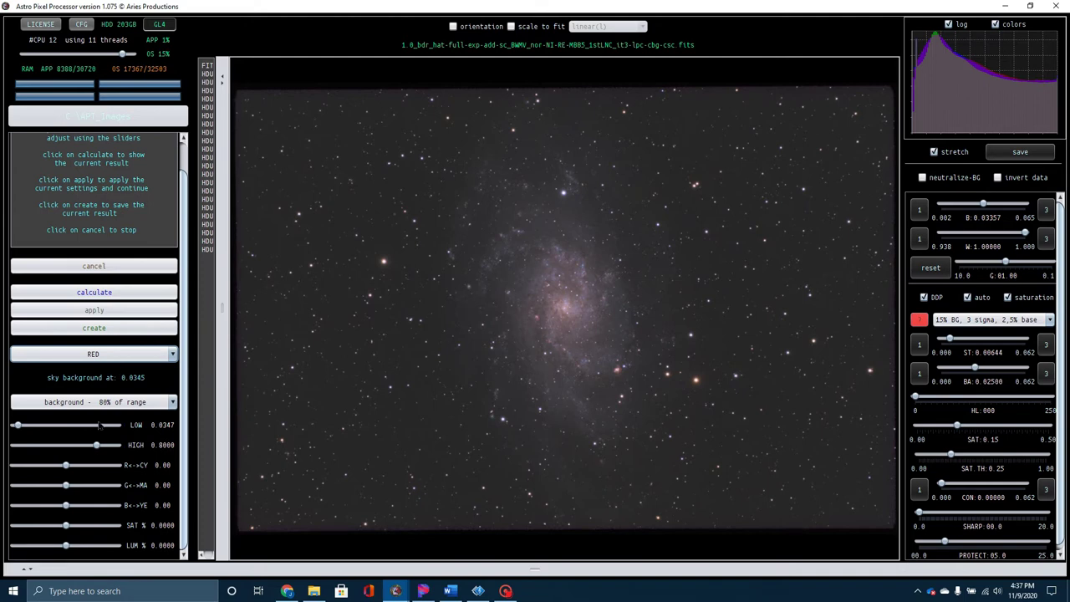
pyautogui.click(100, 402)
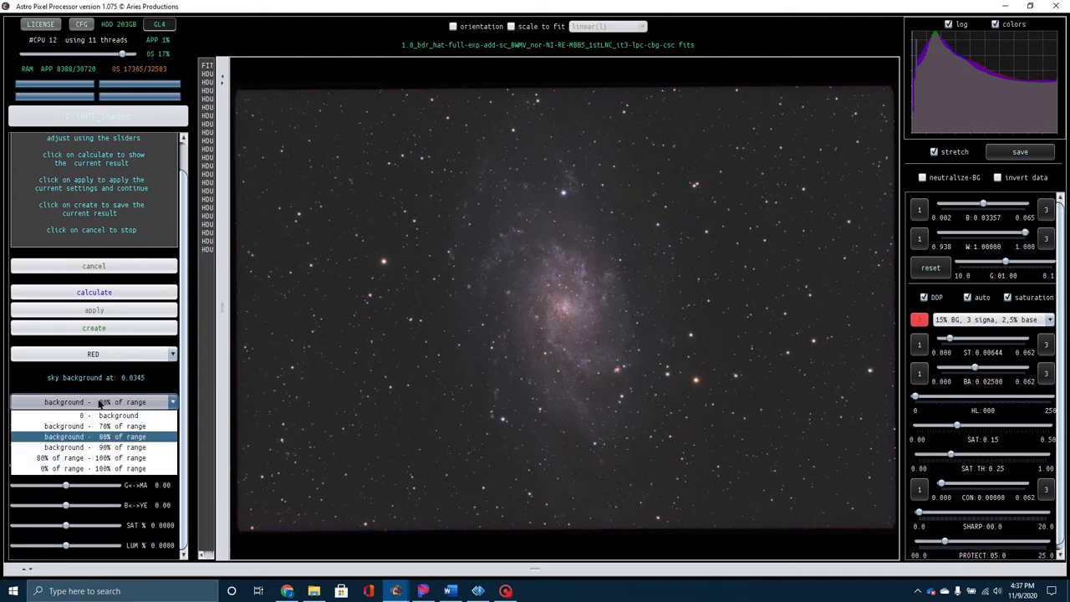
pyautogui.click(90, 426)
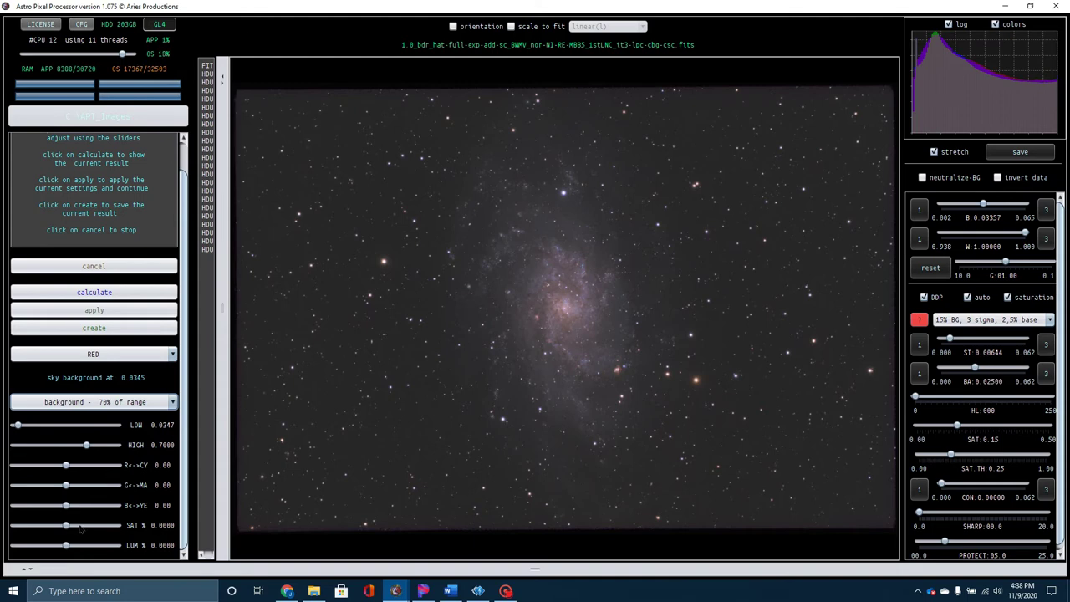
pyautogui.moveTo(66, 525); pyautogui.dragTo(95, 526)
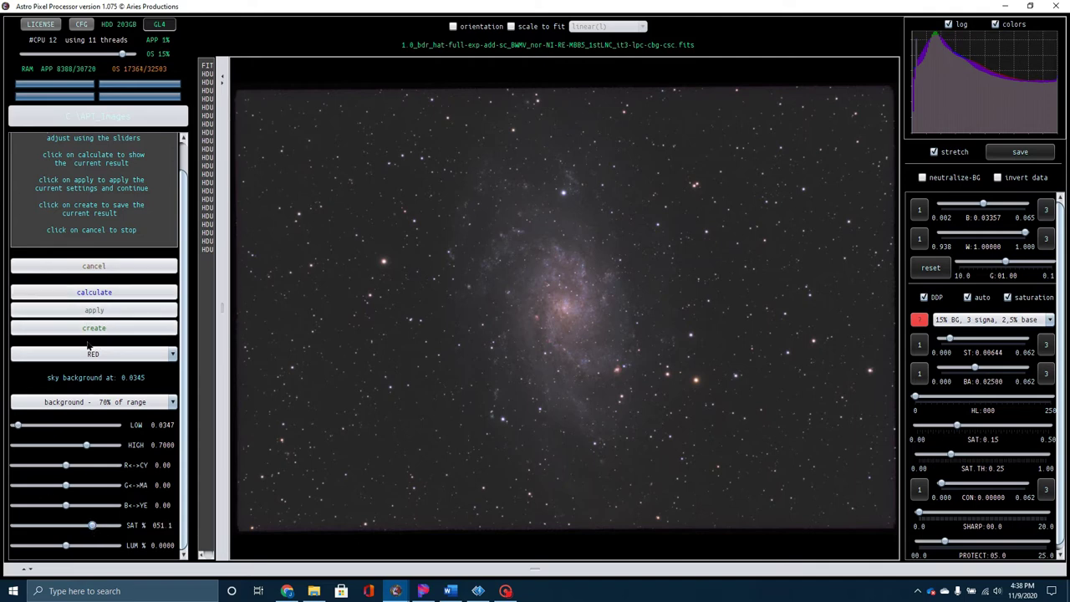
pyautogui.click(100, 295)
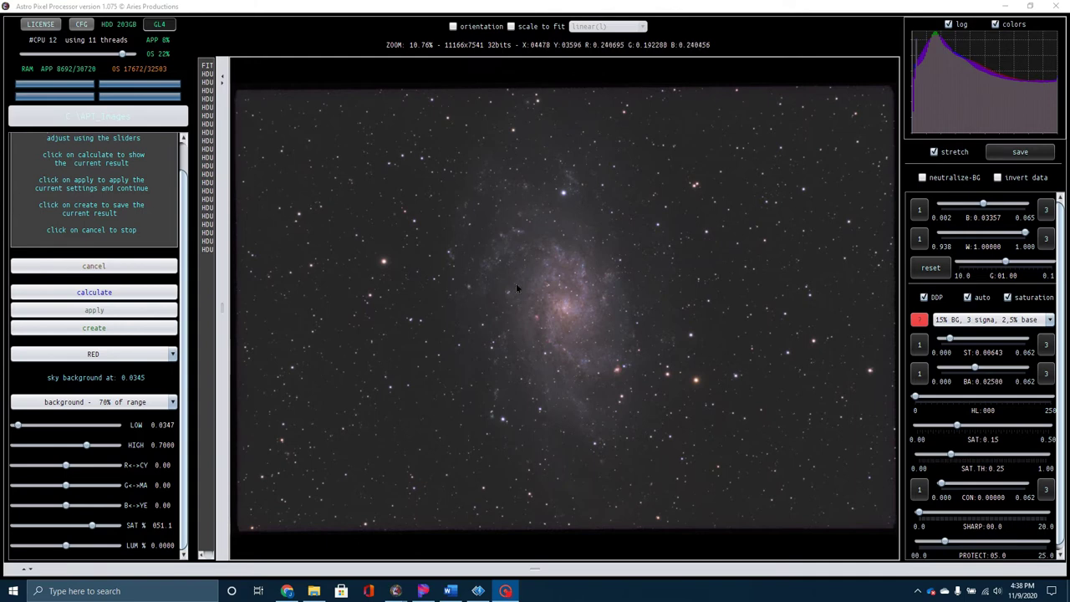
pyautogui.click(57, 356)
pyautogui.click(67, 315)
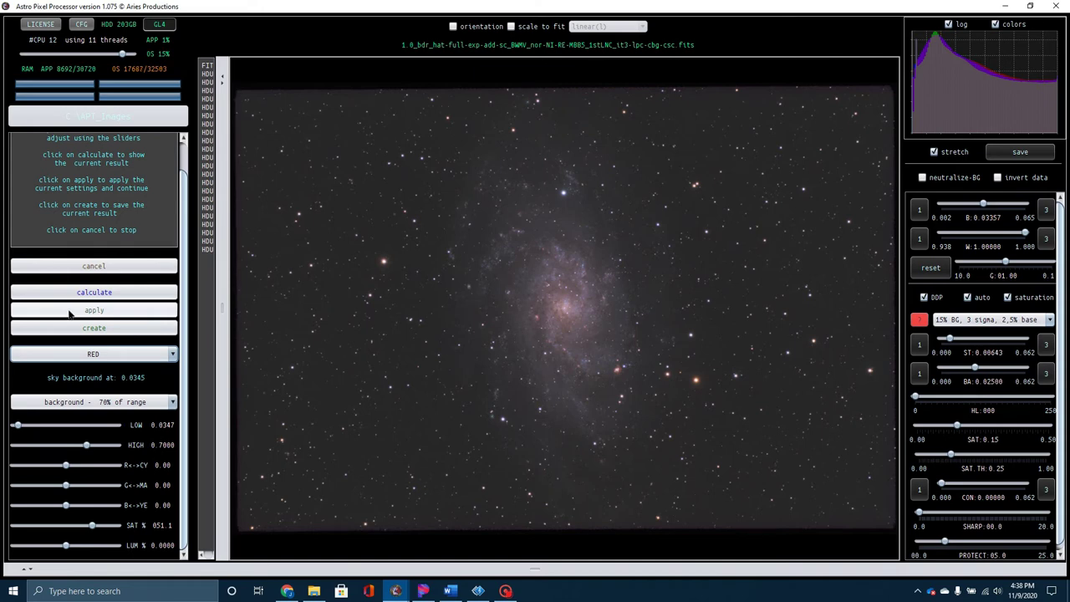
pyautogui.click(70, 312)
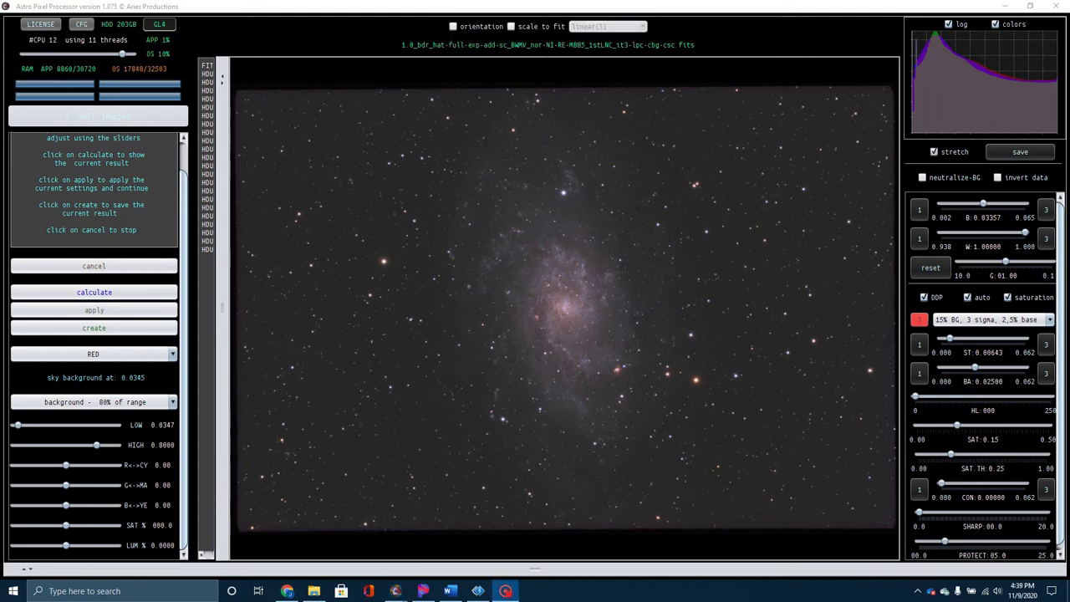
# Target MAGENTA over background - 70% of range, set its saturation to about 49 % and calculate the result
pyautogui.click(119, 355)
pyautogui.click(83, 422)
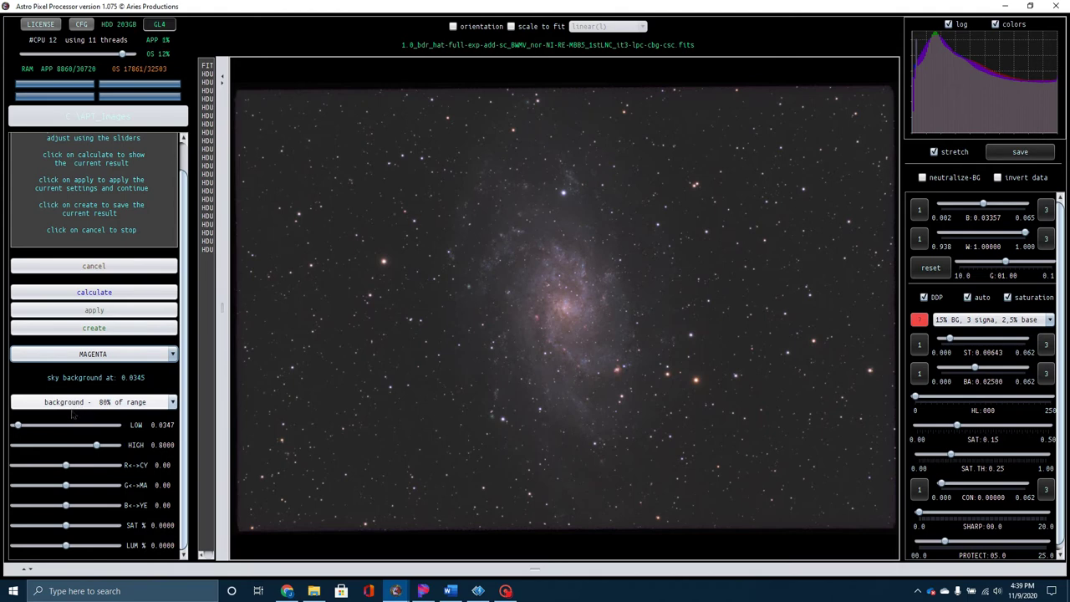
pyautogui.click(83, 406)
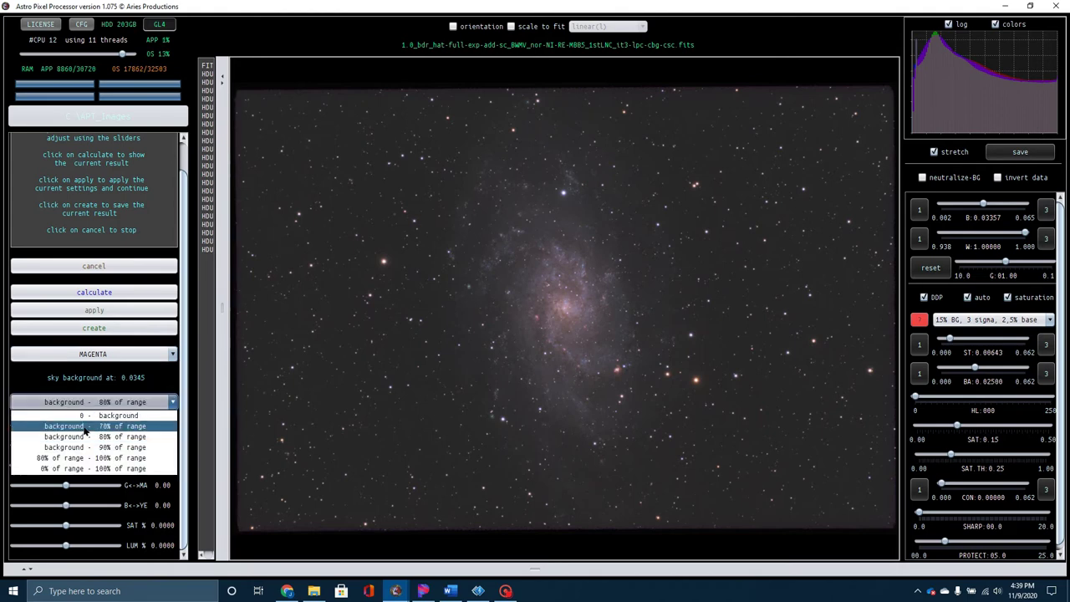
pyautogui.click(83, 426)
pyautogui.moveTo(71, 525); pyautogui.dragTo(94, 528)
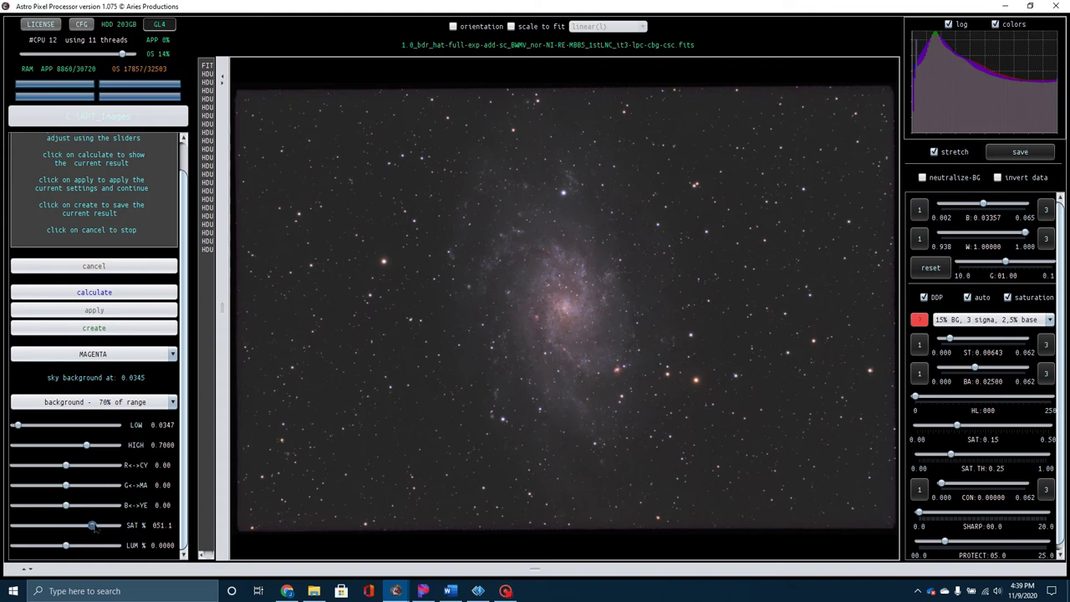
pyautogui.moveTo(93, 527); pyautogui.dragTo(91, 526)
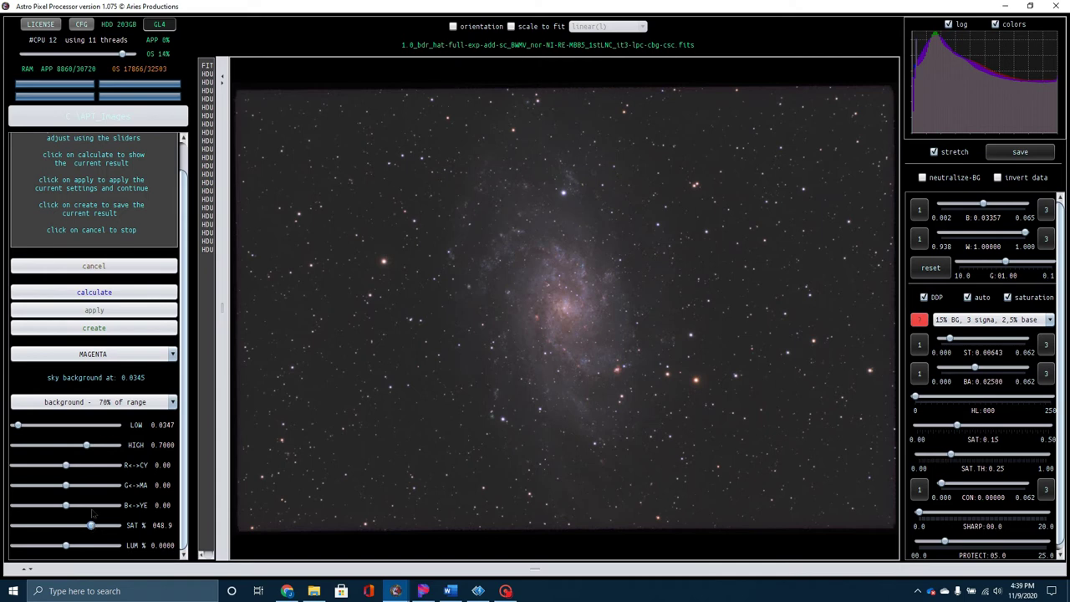
pyautogui.click(83, 292)
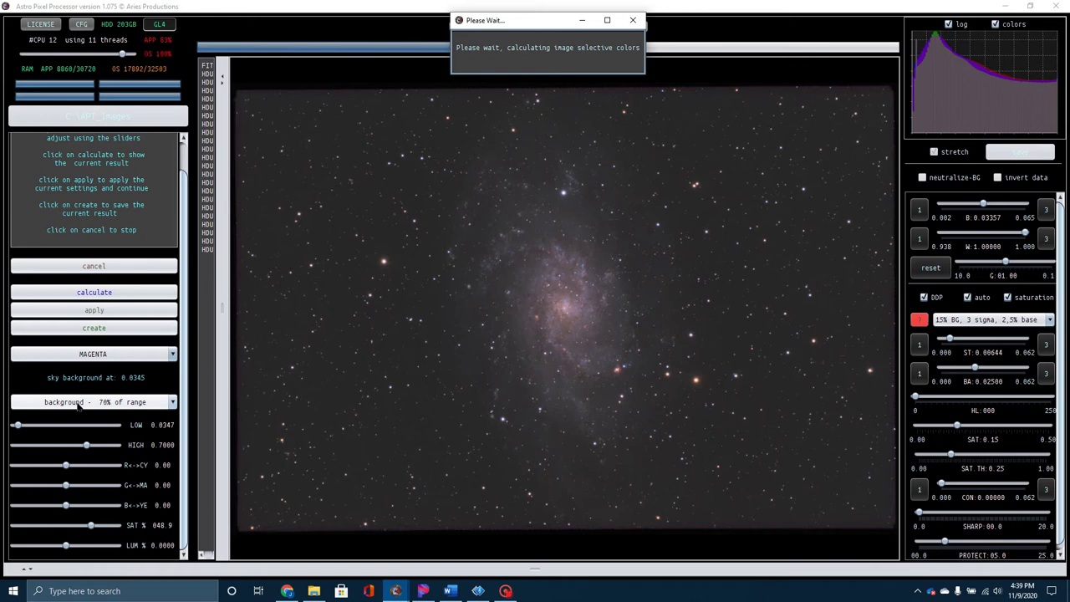
pyautogui.click(80, 404)
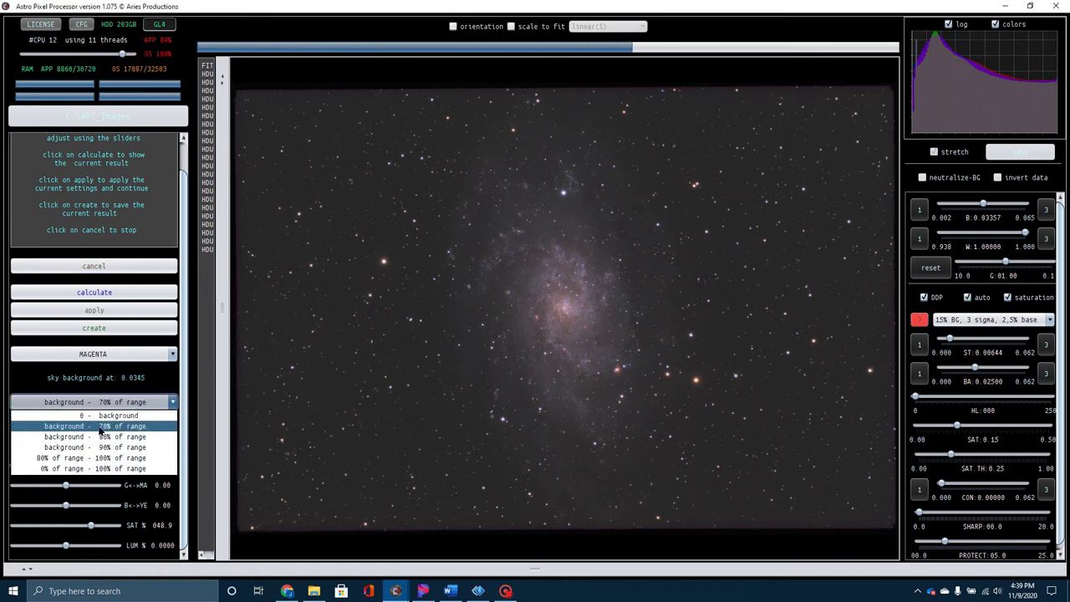
pyautogui.click(168, 402)
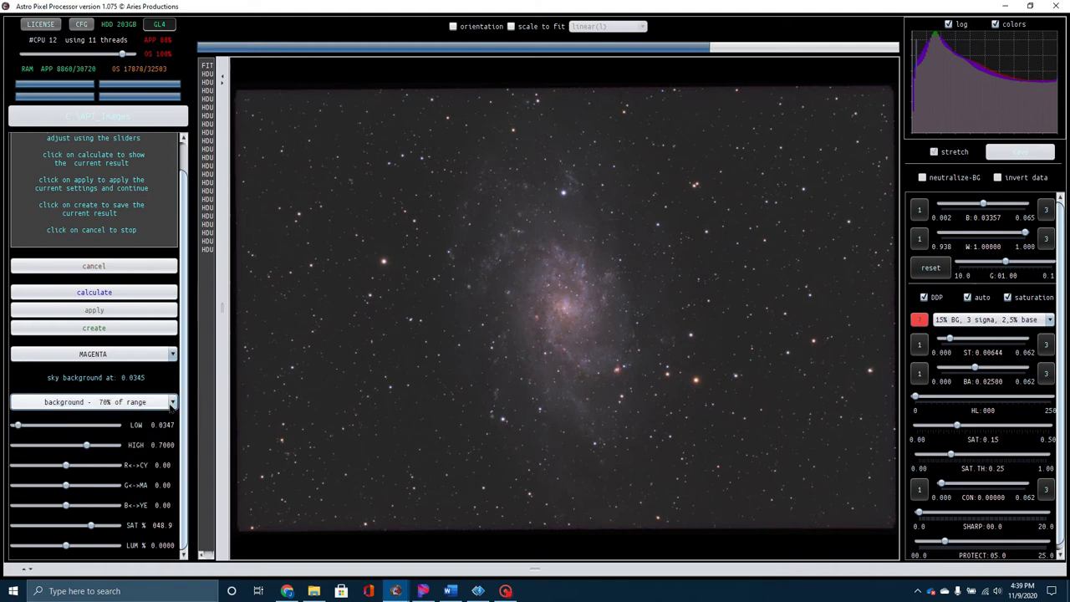
pyautogui.click(172, 403)
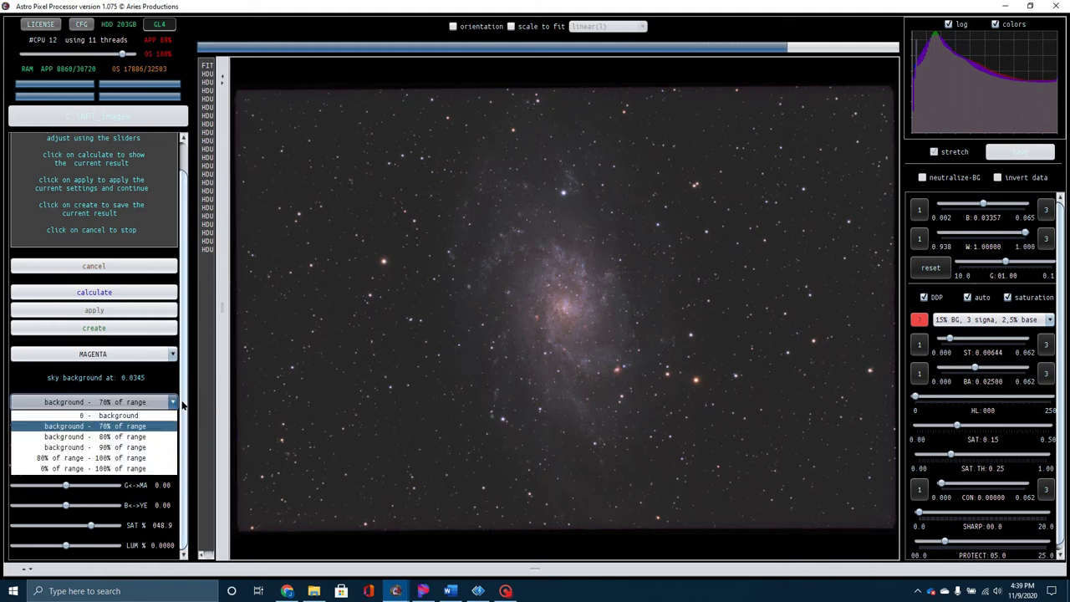
pyautogui.click(173, 403)
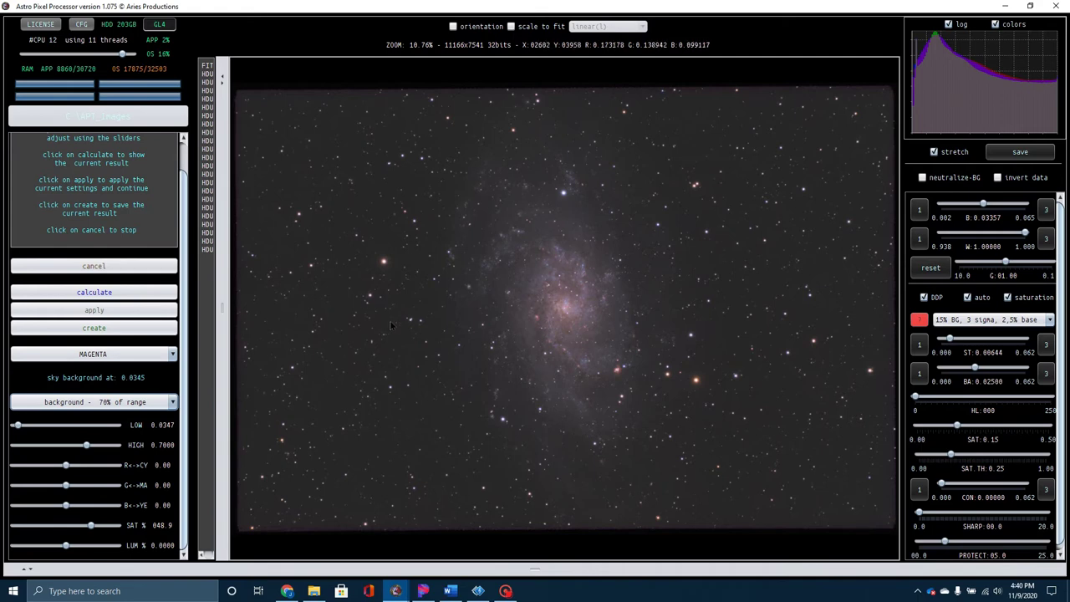
# Create the selective color image and save it under the suggested file name ending in -SC
pyautogui.click(121, 333)
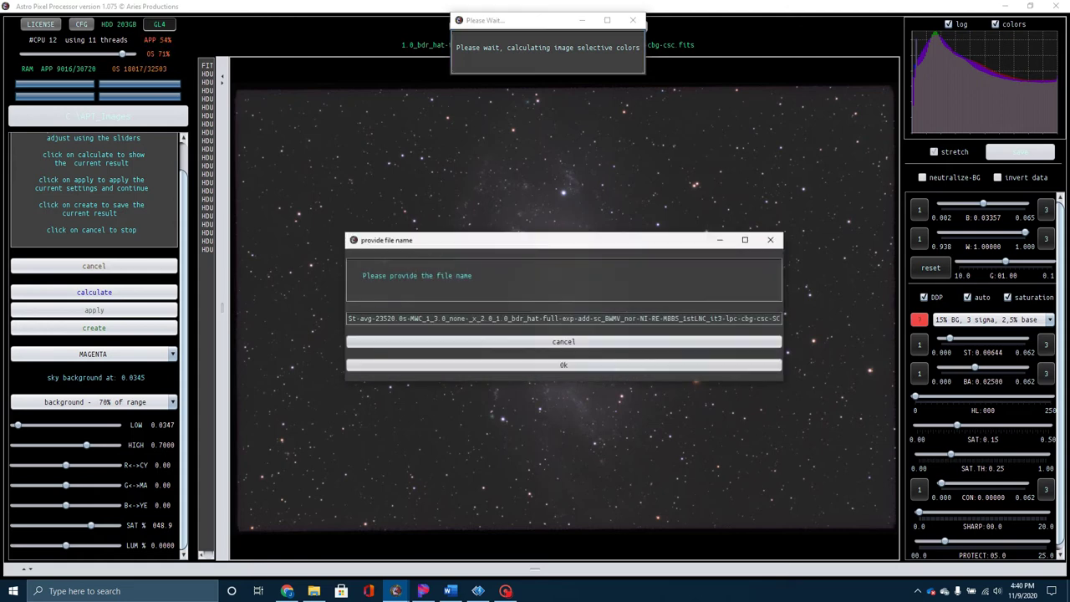
pyautogui.click(468, 363)
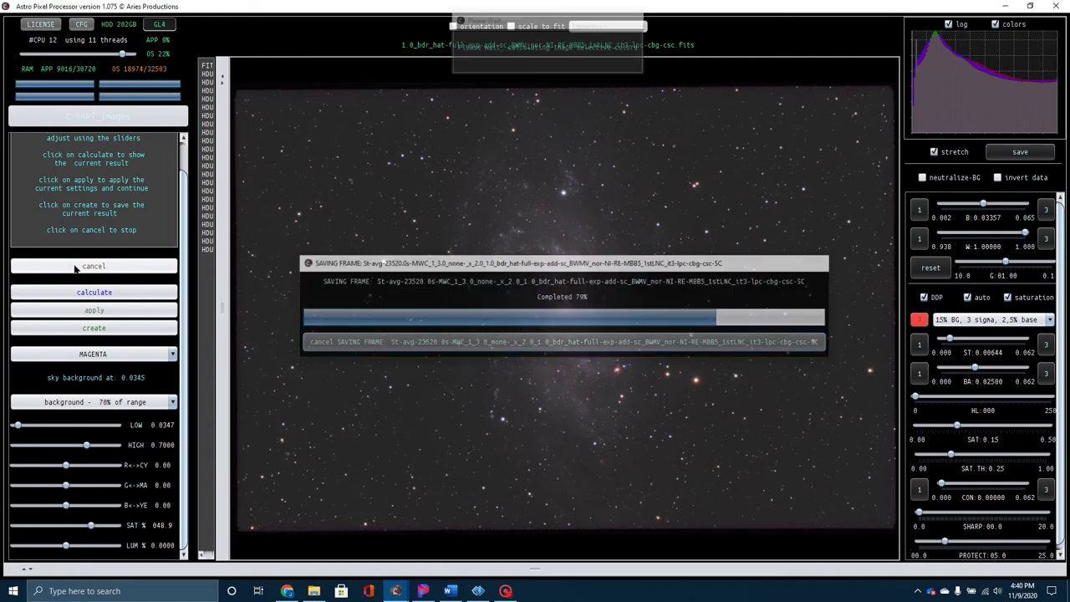
# Close the selective color tool, load the processed csc-SC image and inspect the galaxy's color and detail up close
pyautogui.click(75, 268)
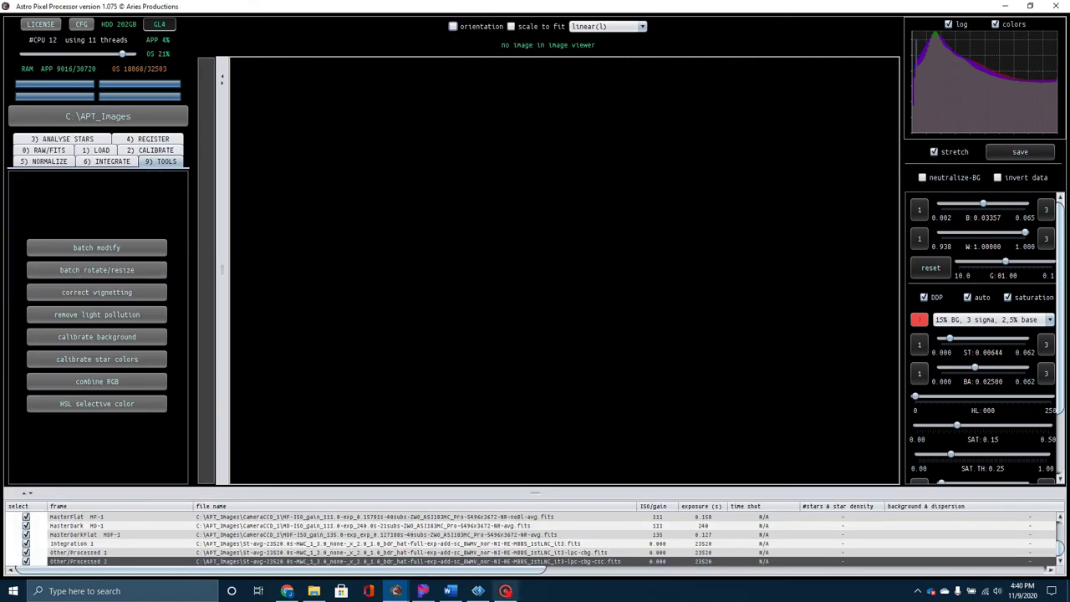
pyautogui.click(578, 562)
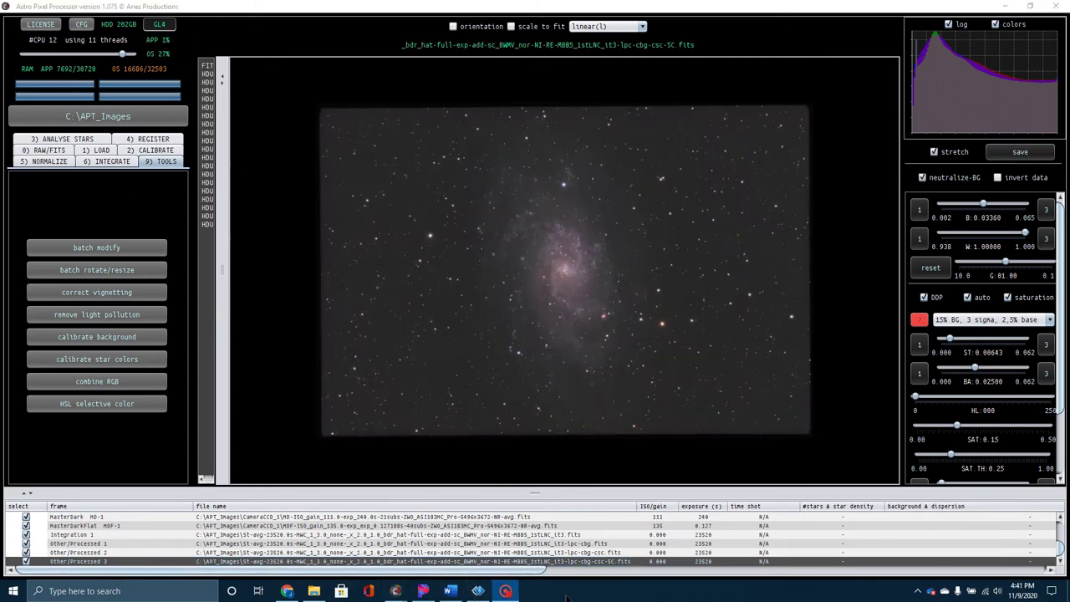
pyautogui.scroll(3, 555, 123)
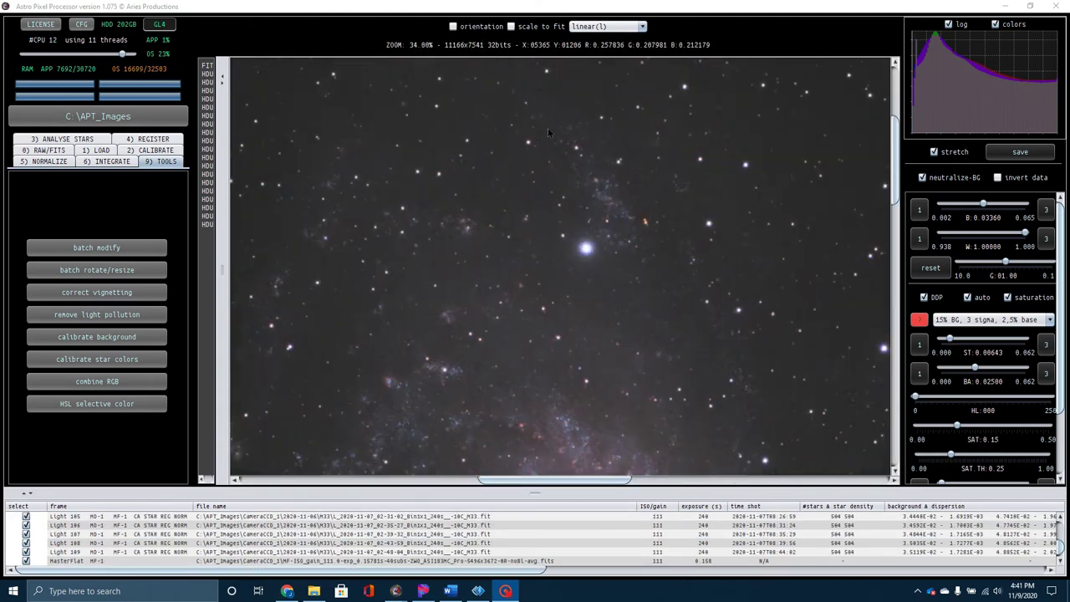
pyautogui.scroll(-1, 547, 137)
pyautogui.scroll(-2, 546, 135)
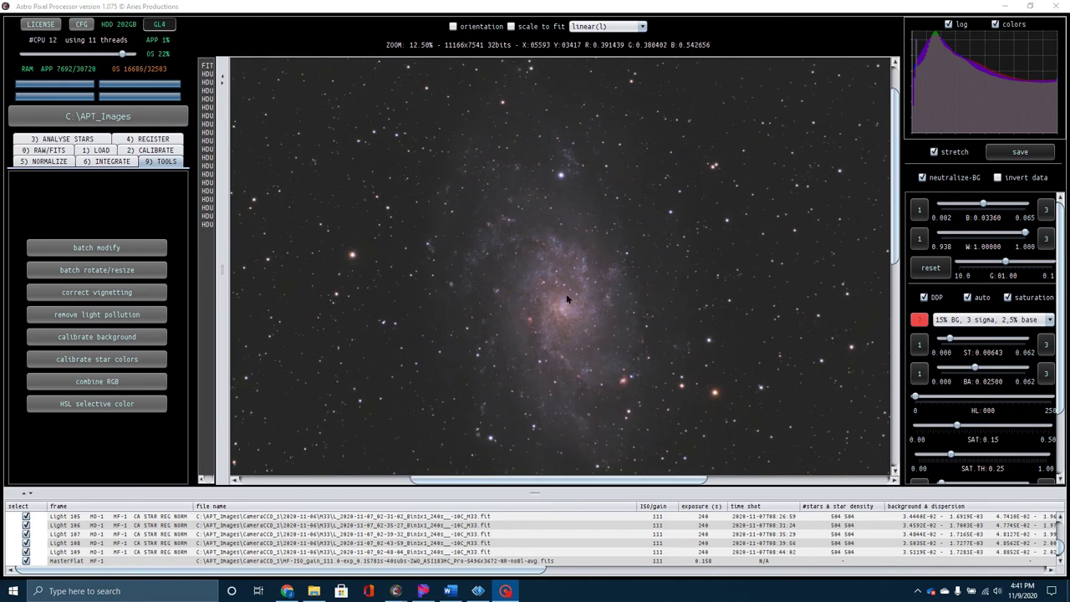
pyautogui.moveTo(617, 321); pyautogui.dragTo(614, 257)
pyautogui.scroll(2, 615, 262)
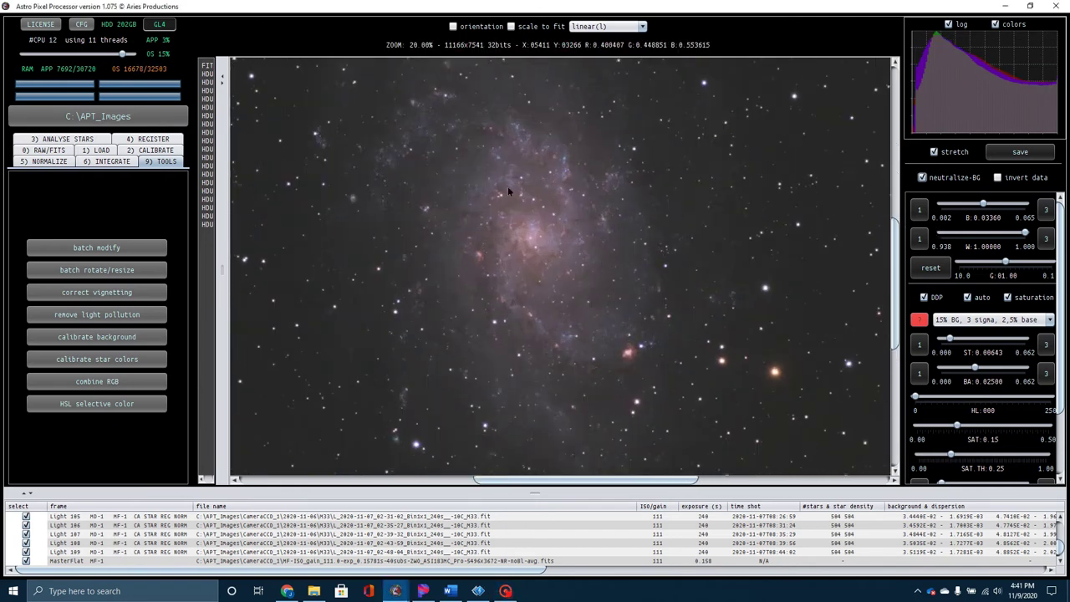
# Save the stretched image as the TIFF M33_App_2xdrizzle_11062020 and open that file in Photoshop
pyautogui.click(1007, 155)
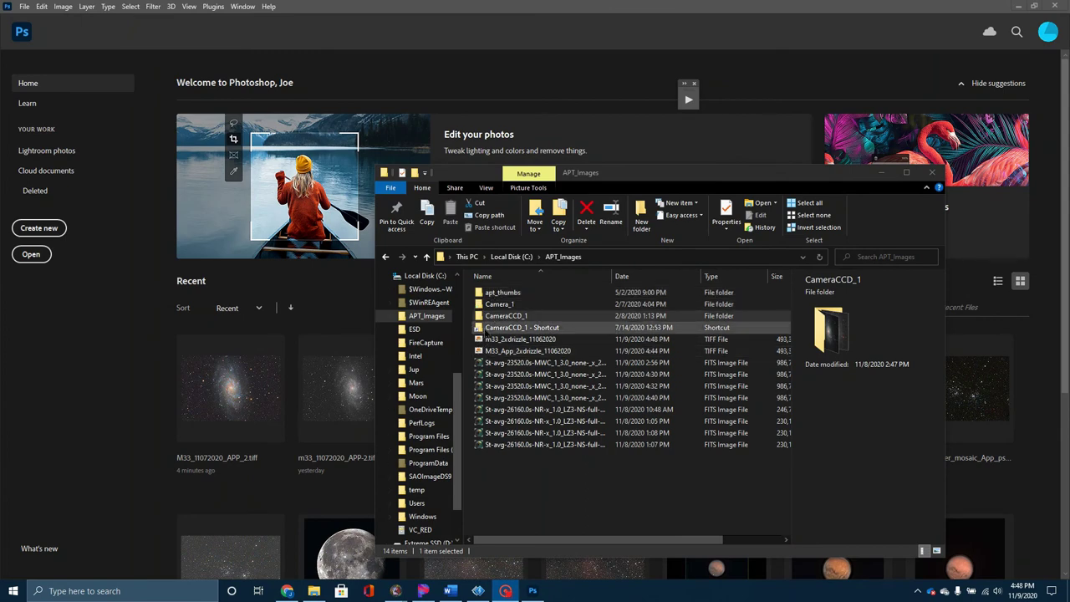
pyautogui.moveTo(478, 351); pyautogui.dragTo(550, 94)
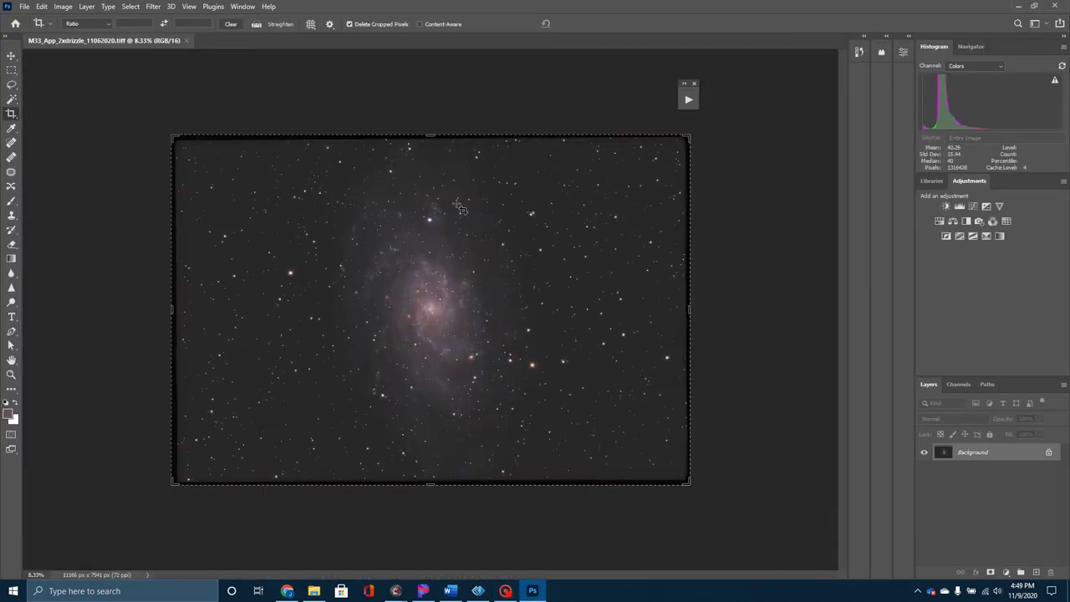
# Crop the dark stacking borders off all sides of the M33 image, to about 10686 x 6965 px
pyautogui.click(172, 136)
pyautogui.moveTo(173, 137); pyautogui.dragTo(176, 142)
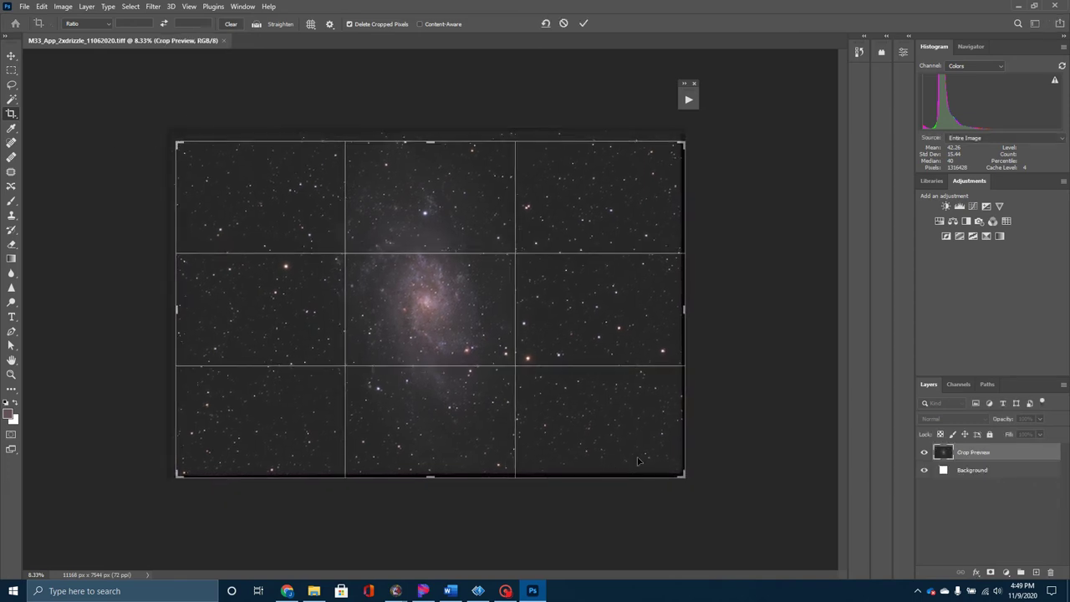
pyautogui.moveTo(684, 472); pyautogui.dragTo(680, 471)
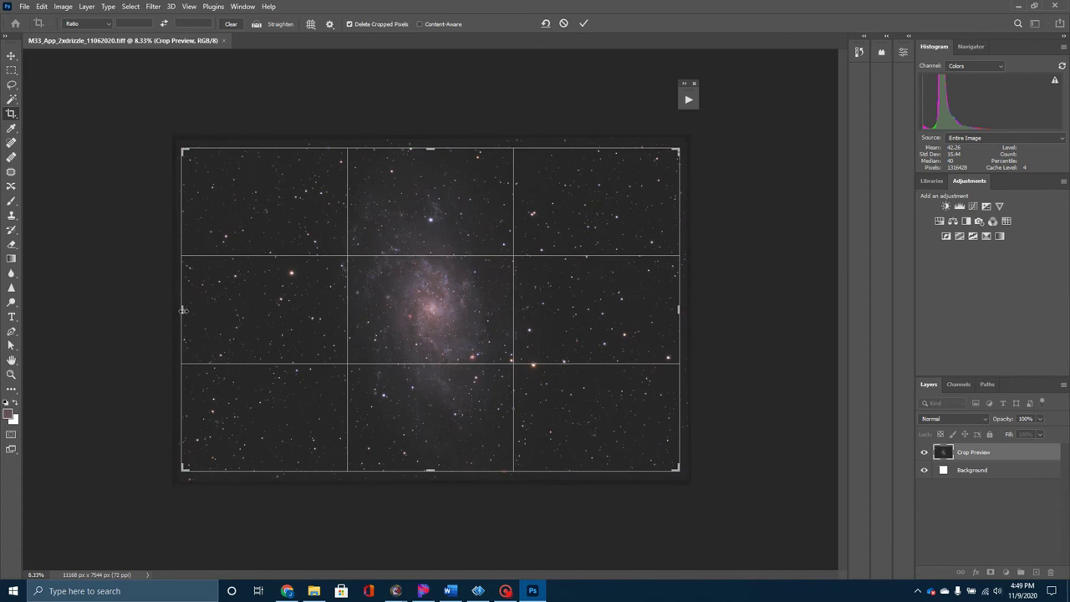
pyautogui.moveTo(187, 310); pyautogui.dragTo(184, 309)
pyautogui.click(58, 8)
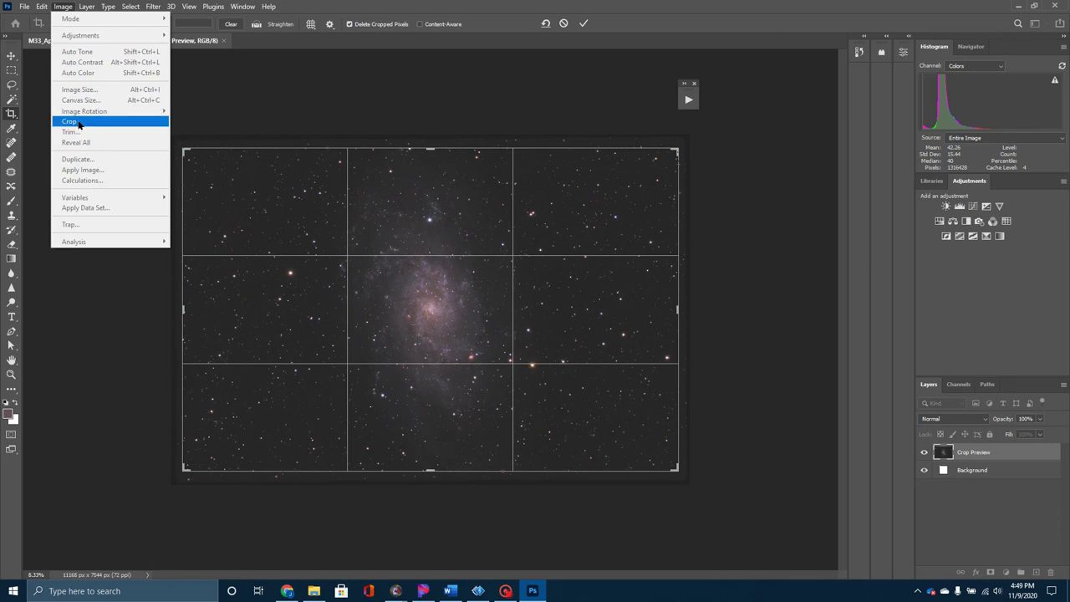
pyautogui.click(69, 121)
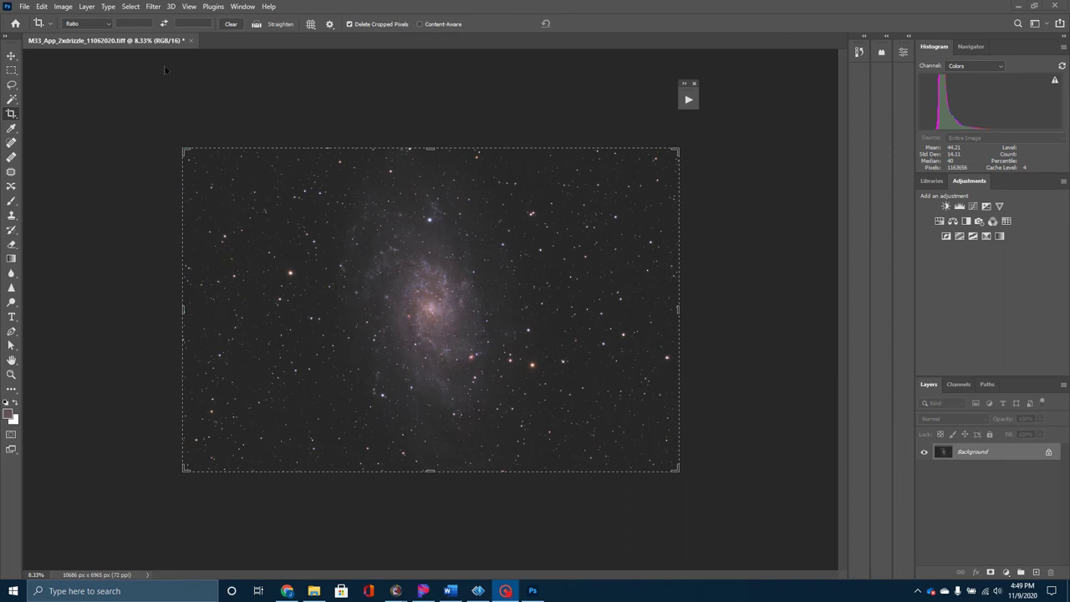
# Darken the background with a Levels adjustment on the RGB channel, setting the black input level to about 13
pyautogui.click(65, 9)
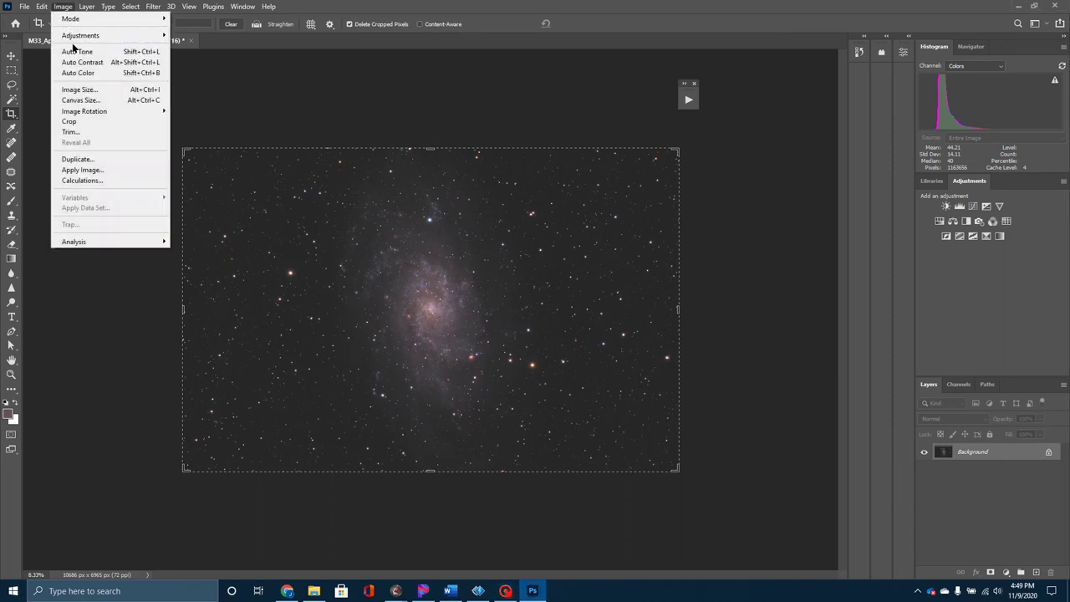
pyautogui.moveTo(117, 40)
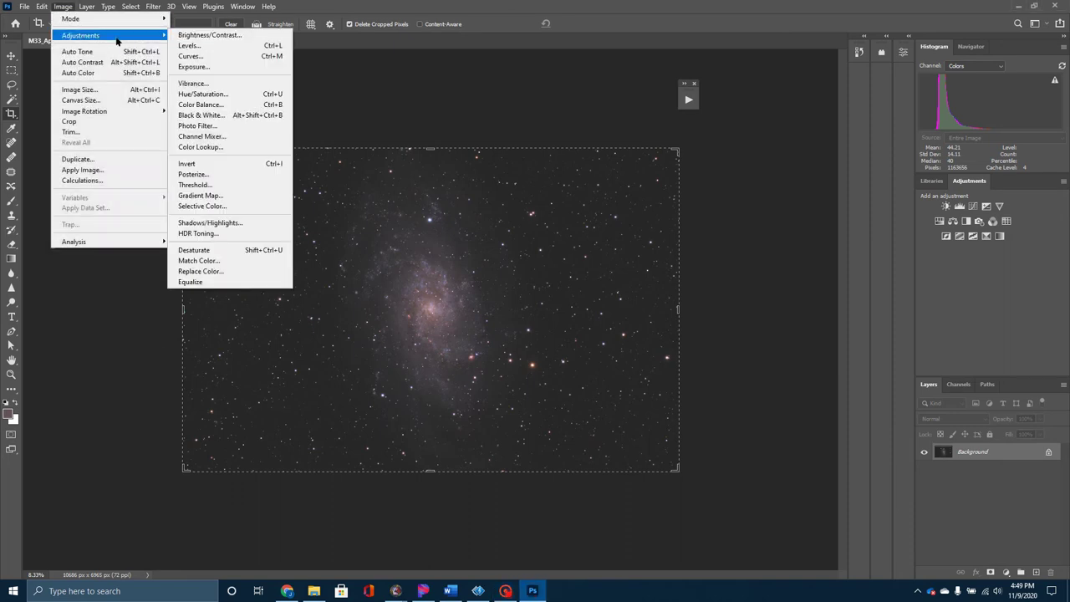
pyautogui.click(190, 46)
pyautogui.moveTo(670, 306); pyautogui.dragTo(676, 308)
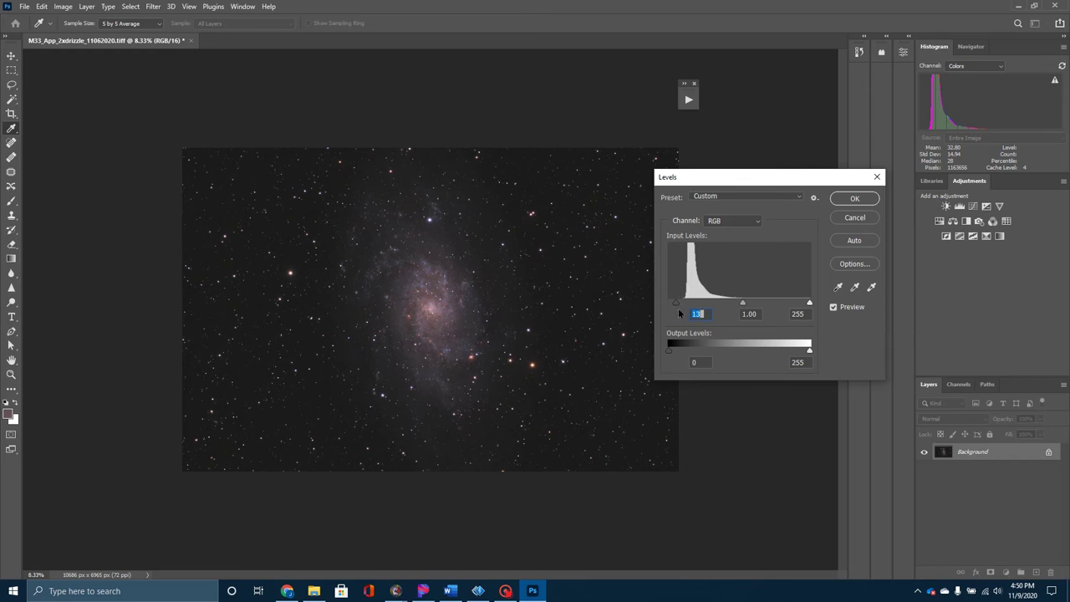
pyautogui.click(856, 199)
# Run the Make Stars Smaller action from the Astronomy Tools v1_6_2 set on the image
pyautogui.press('c')
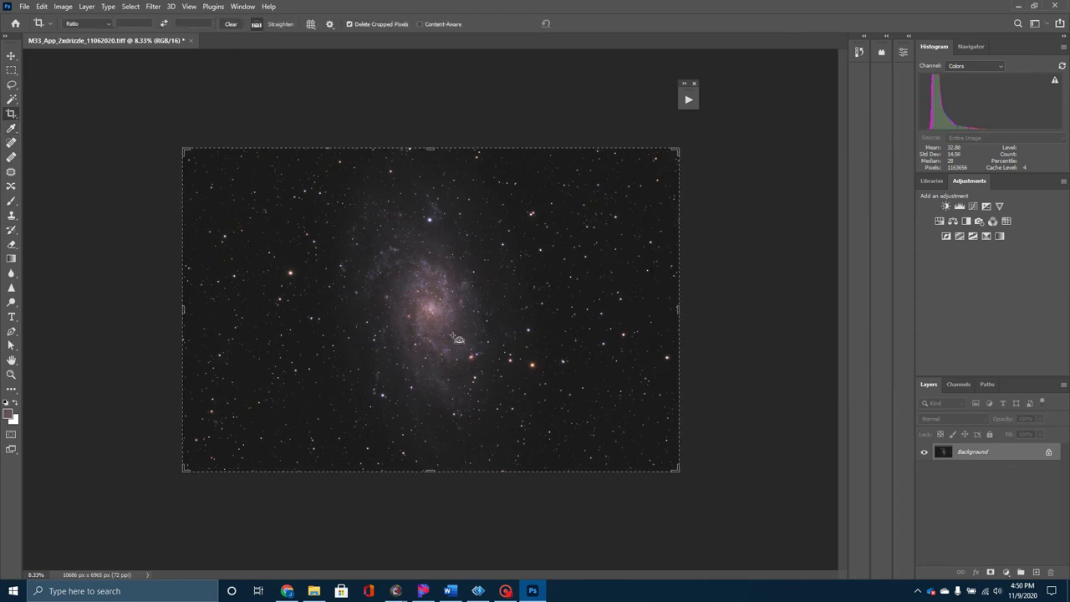
pyautogui.hotkey('ctrl', '+')
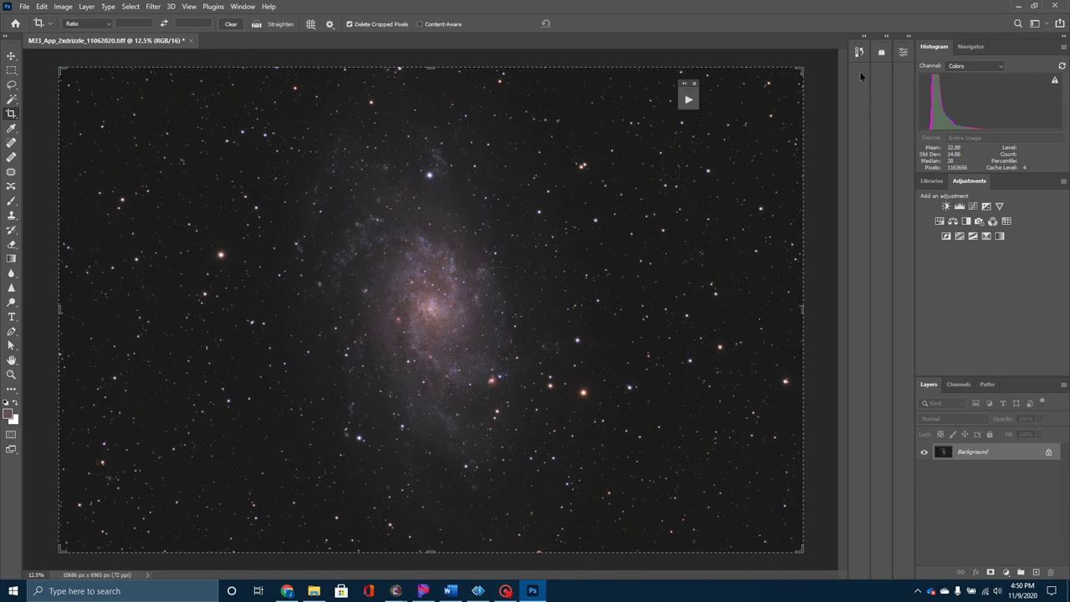
pyautogui.click(687, 101)
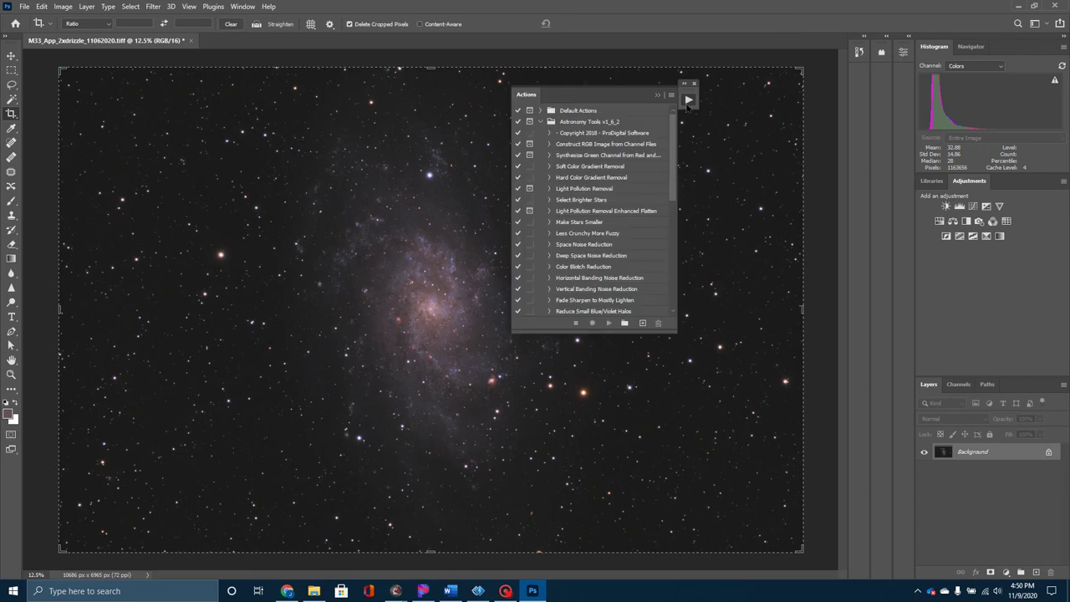
pyautogui.moveTo(598, 99); pyautogui.dragTo(770, 120)
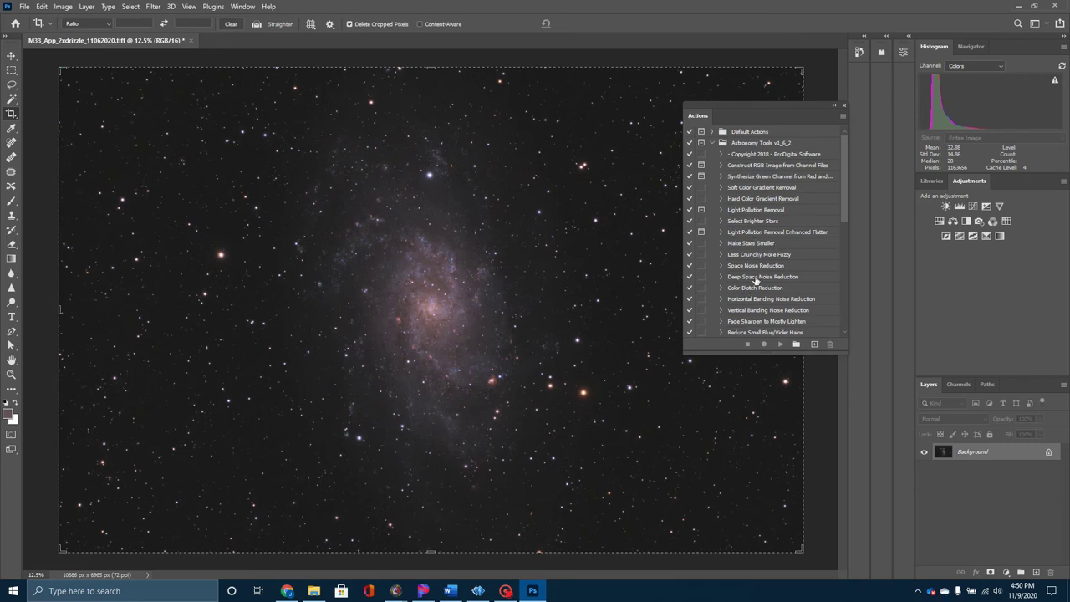
pyautogui.click(751, 244)
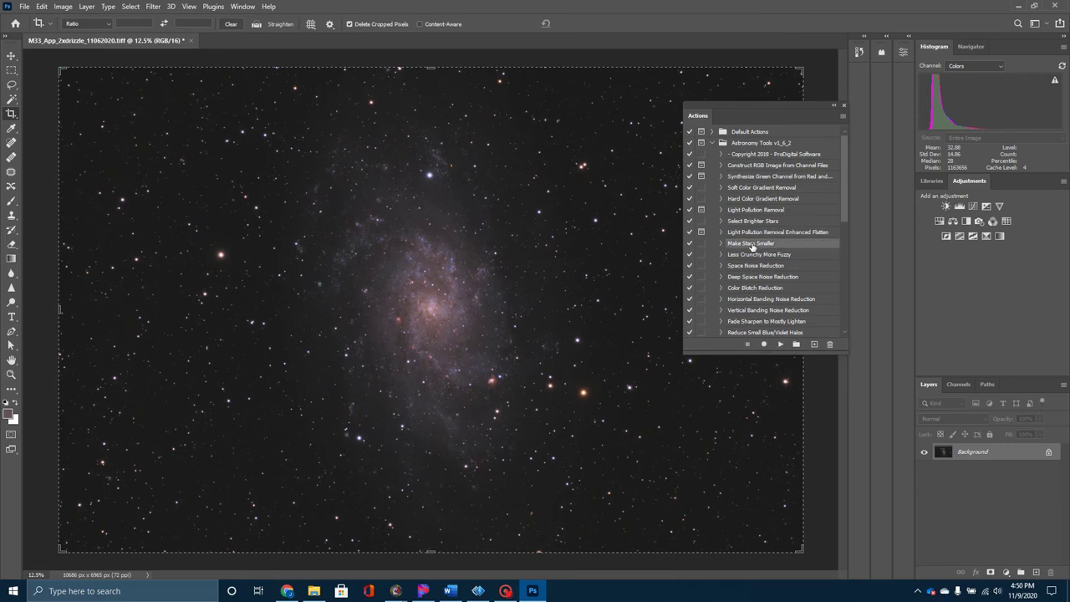
pyautogui.click(781, 345)
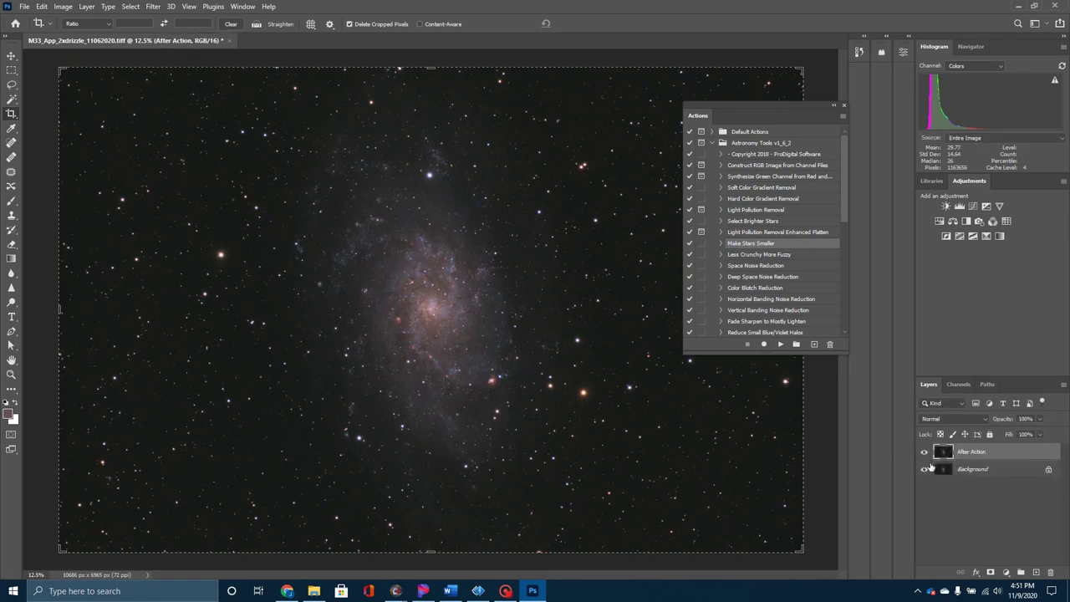
# Compare the star-reduced After Action layer with the original by toggling its visibility, and flatten the image
pyautogui.click(925, 452)
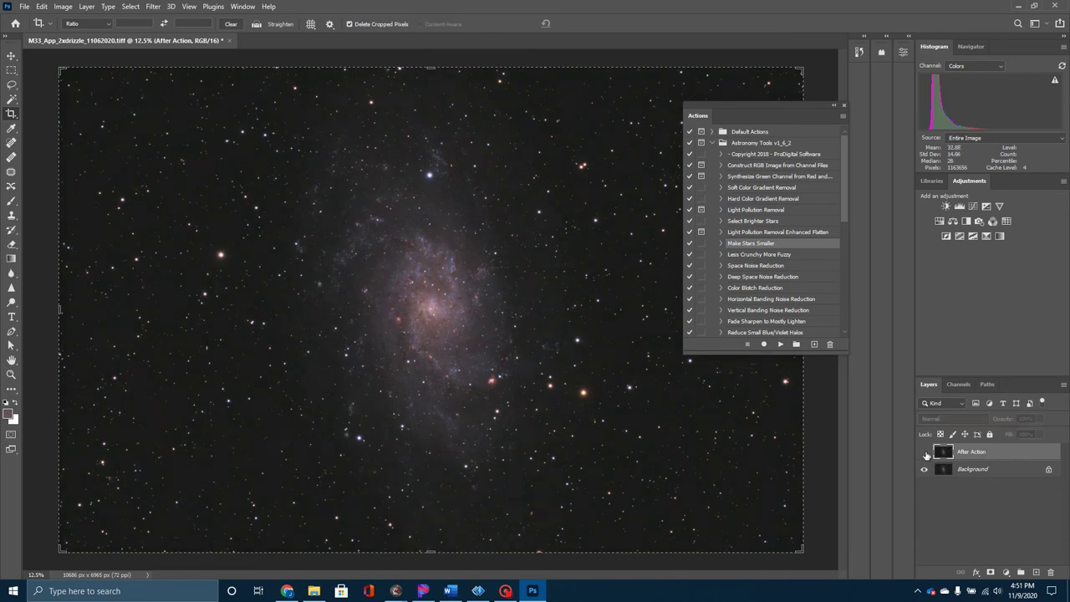
pyautogui.click(926, 453)
pyautogui.click(925, 452)
pyautogui.click(925, 452)
pyautogui.click(925, 452)
pyautogui.click(925, 453)
pyautogui.click(925, 452)
pyautogui.click(926, 453)
pyautogui.rightClick(972, 472)
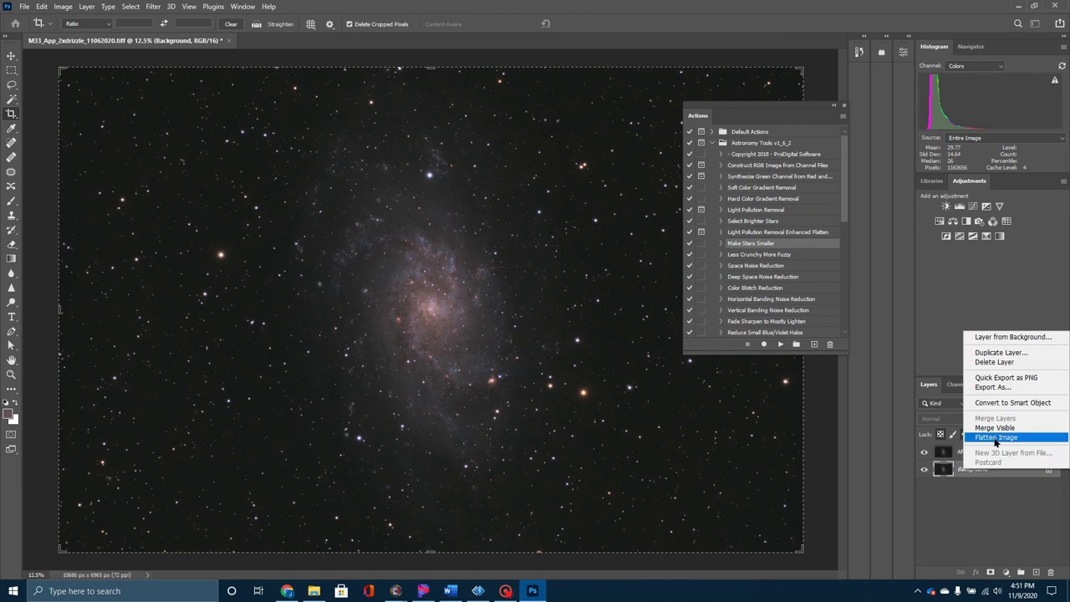
pyautogui.click(994, 436)
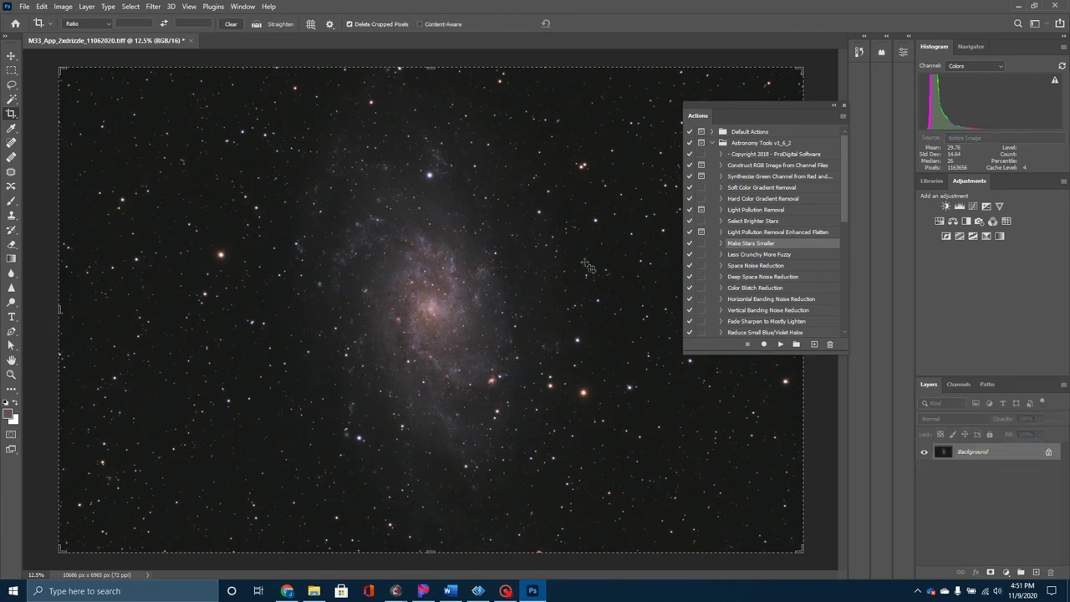
# Run the Local Contrast Enhancement action from the Astronomy Tools set on the flattened image
pyautogui.scroll(-5, 724, 246)
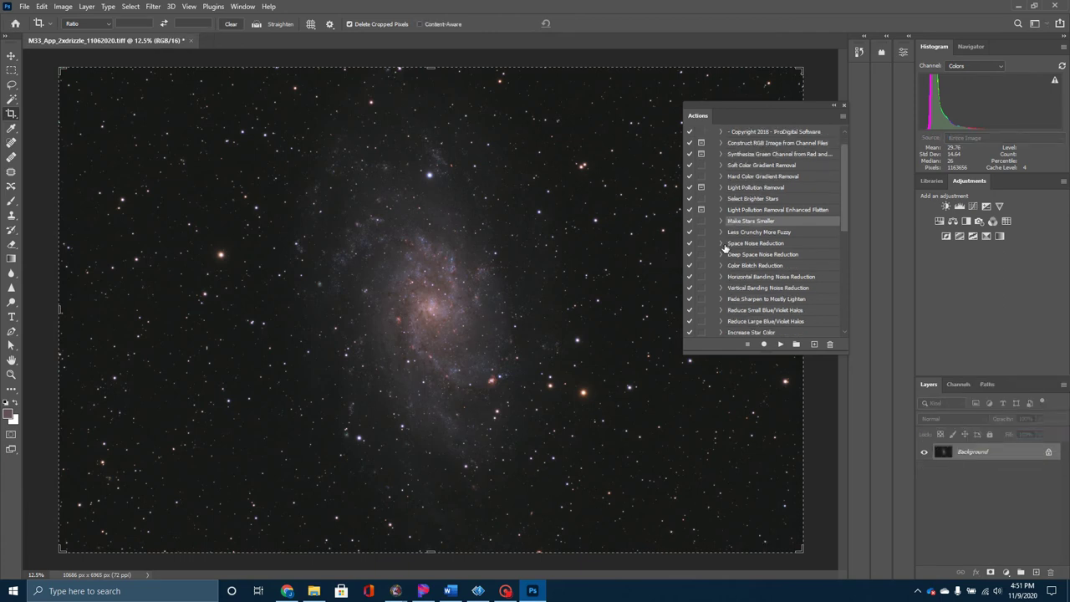
pyautogui.scroll(-6, 723, 251)
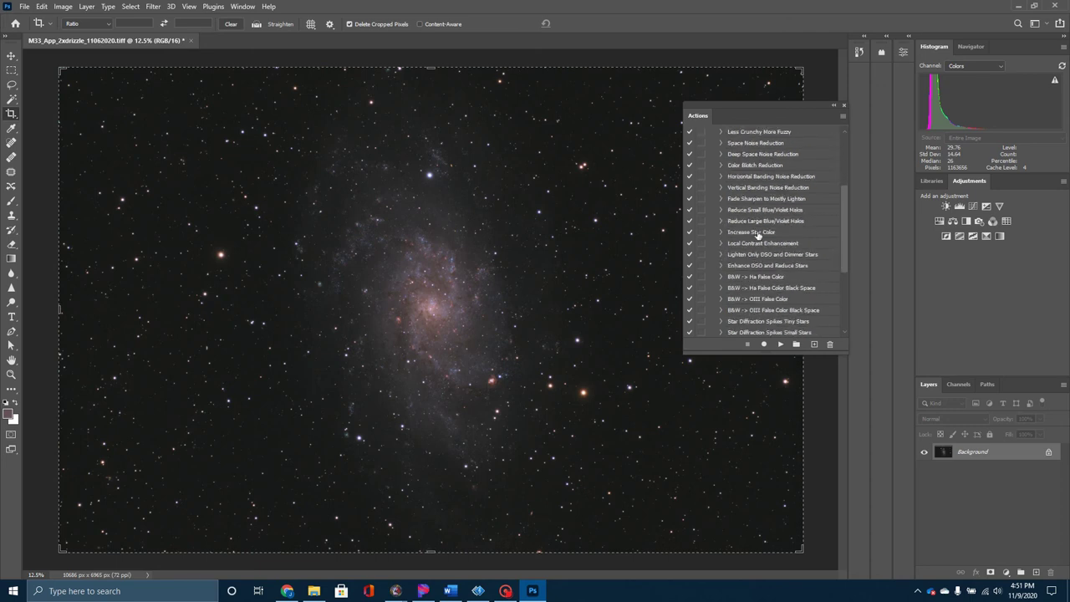
pyautogui.click(746, 244)
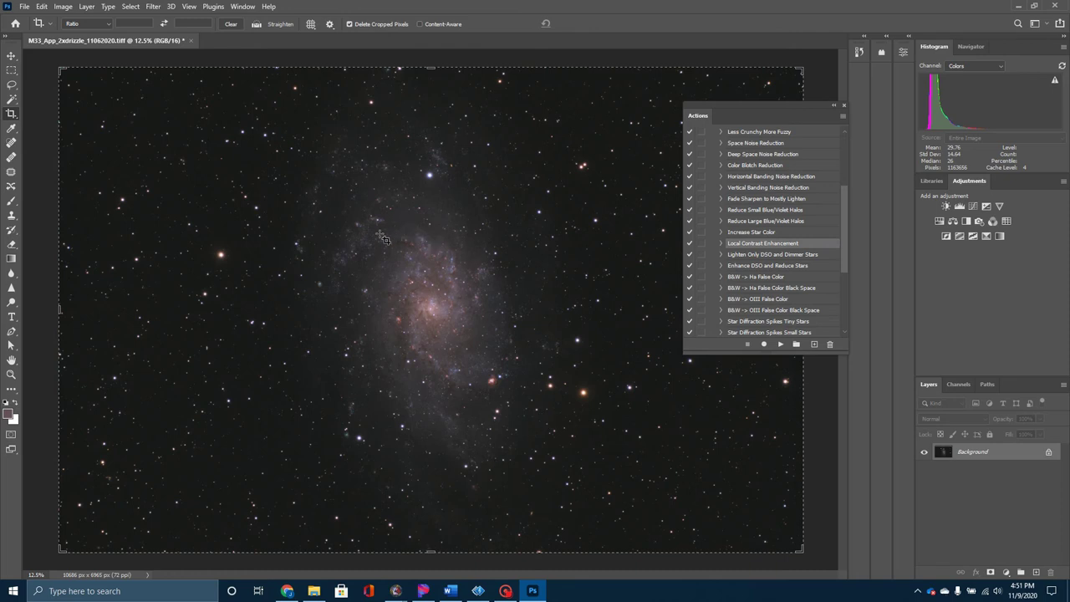
pyautogui.click(777, 345)
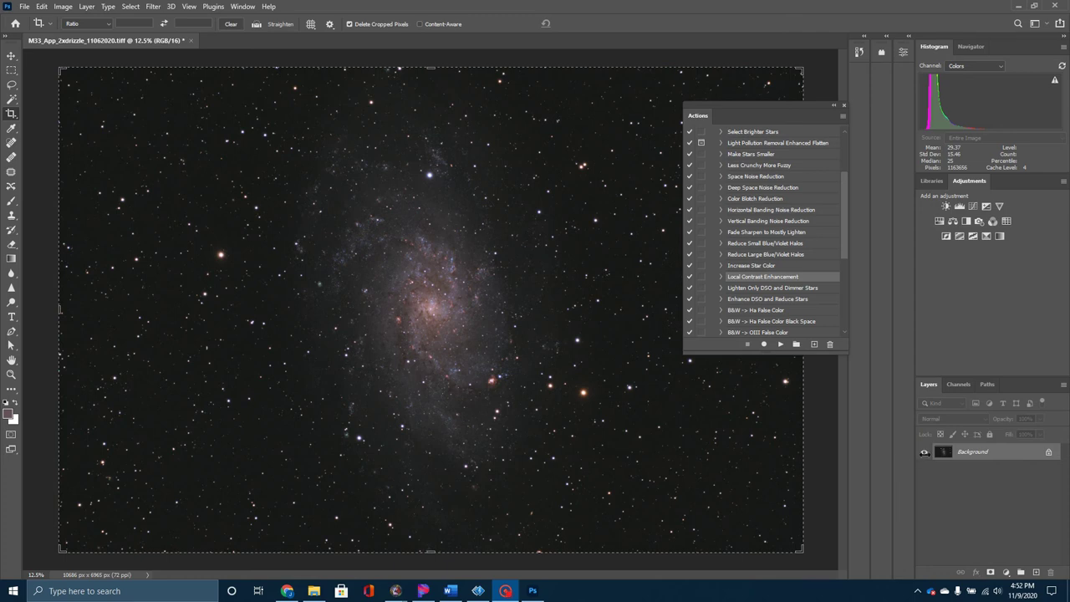
# Compare the galaxy with and without the contrast-enhanced After Action layer, and flatten it into the background
pyautogui.click(934, 477)
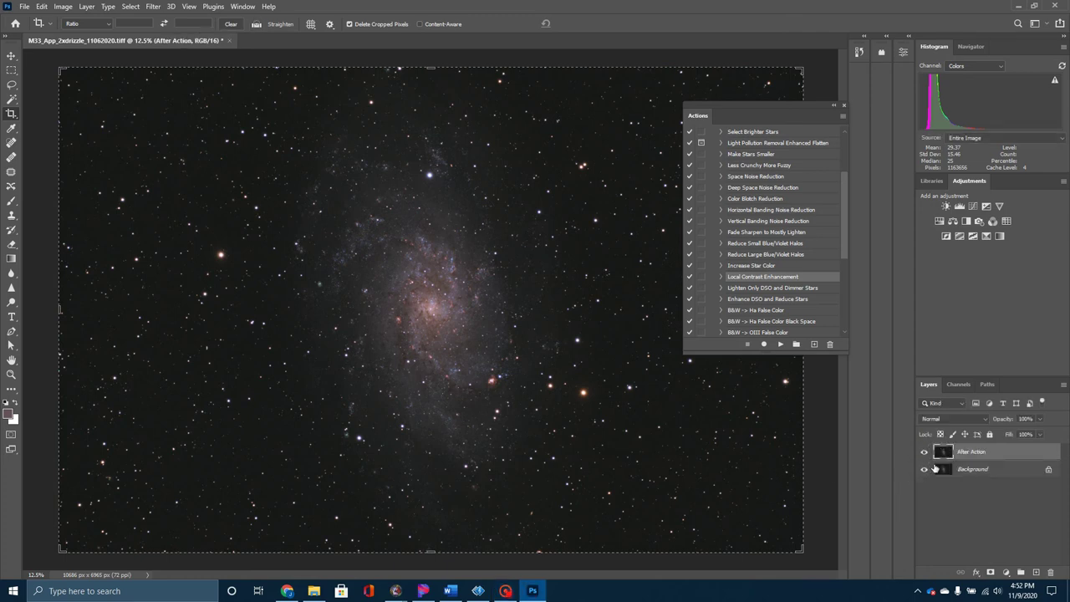
pyautogui.click(925, 452)
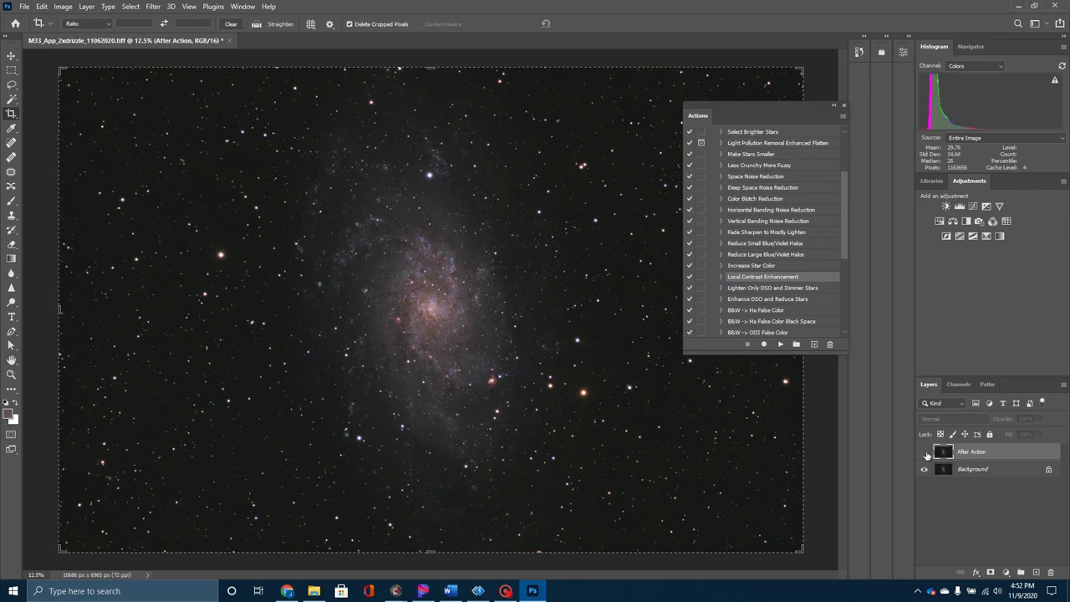
pyautogui.click(924, 452)
pyautogui.click(925, 452)
pyautogui.click(925, 453)
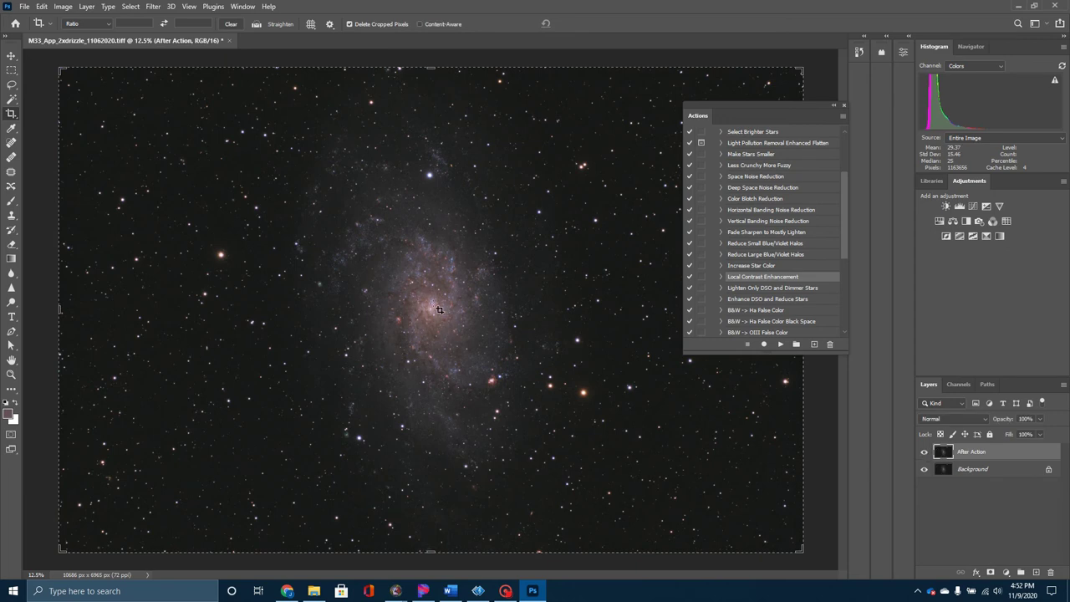
pyautogui.click(924, 452)
pyautogui.click(923, 452)
pyautogui.rightClick(981, 473)
pyautogui.click(984, 442)
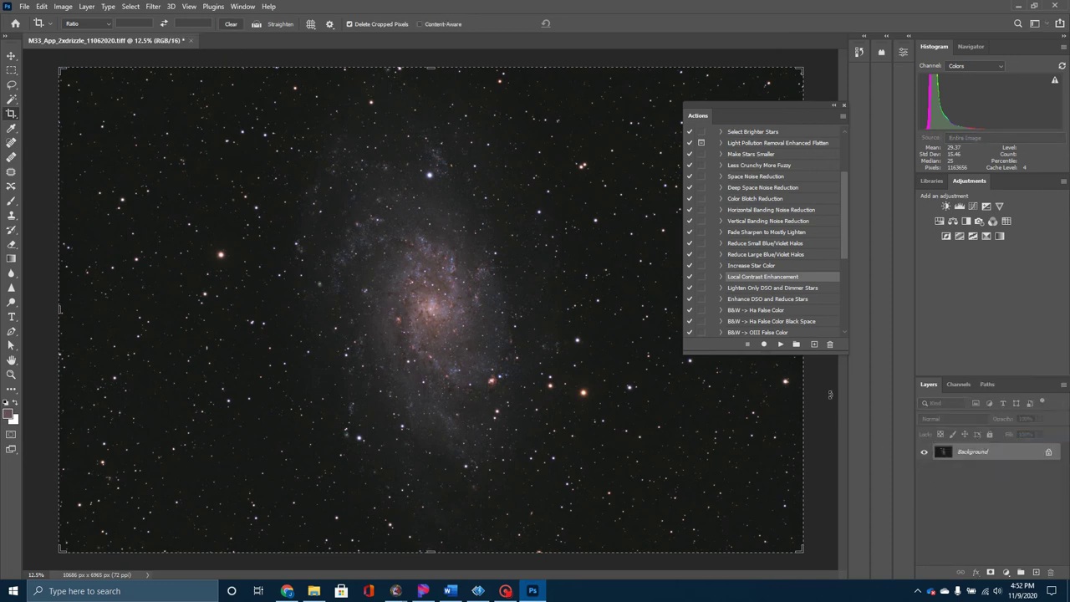
# Add a Color Balance adjustment layer and shift the midtones slightly from green toward magenta
pyautogui.click(954, 222)
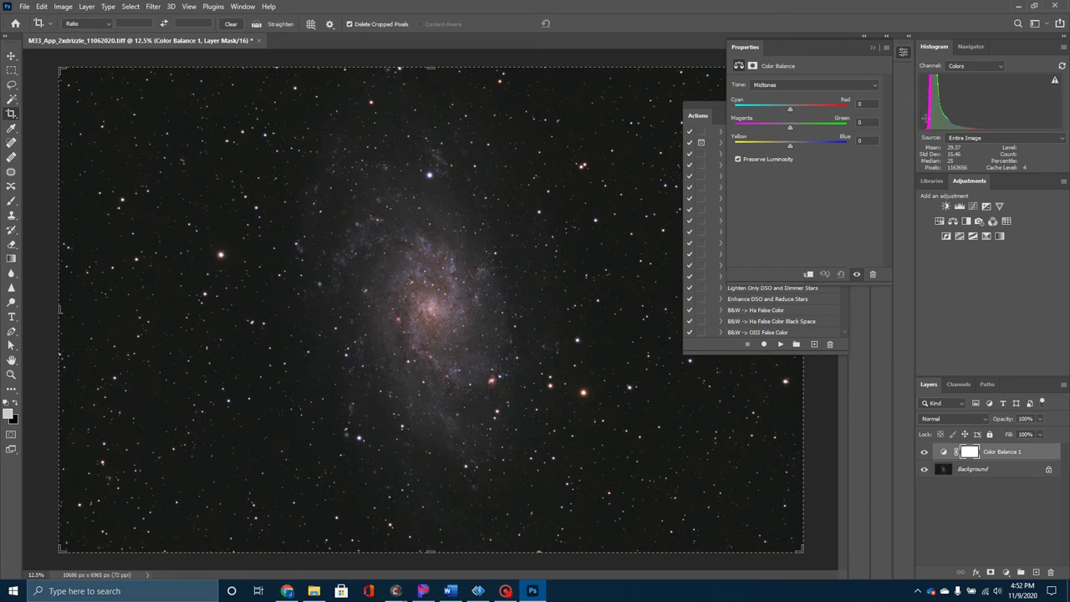
pyautogui.moveTo(790, 127); pyautogui.dragTo(789, 129)
pyautogui.moveTo(788, 132); pyautogui.dragTo(789, 132)
pyautogui.click(874, 48)
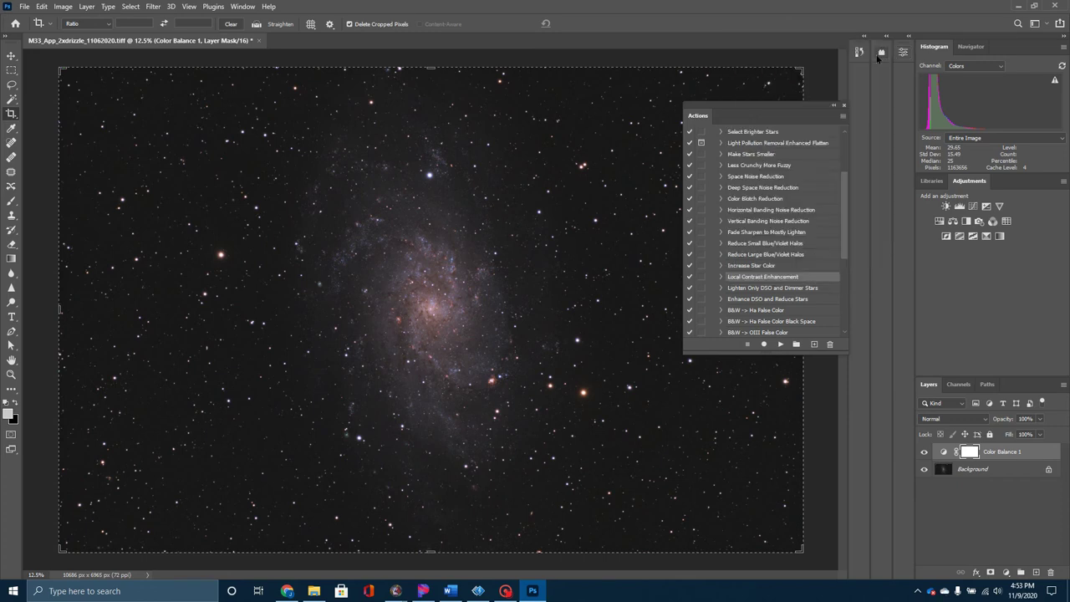
# Add a Channel Mixer adjustment layer above the color balance layer, keeping its Default preset
pyautogui.click(952, 220)
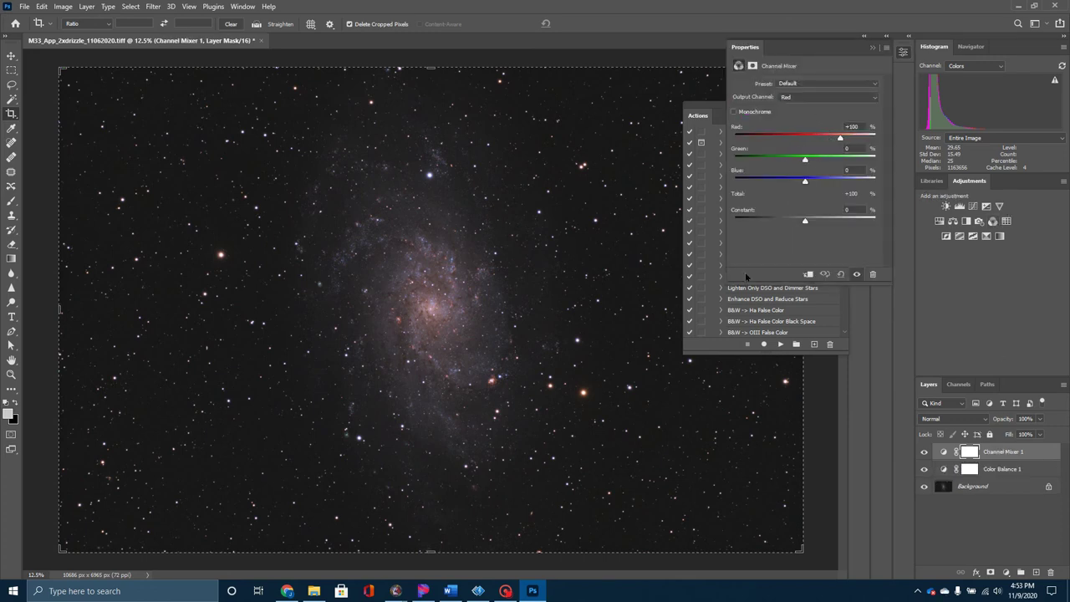
pyautogui.click(872, 48)
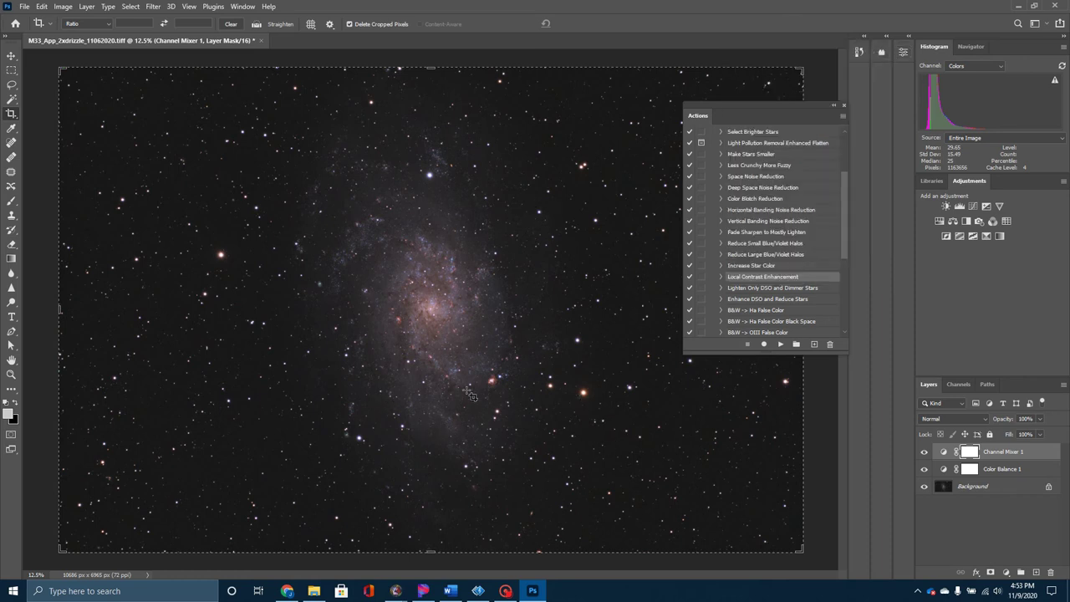
# Flatten the Channel Mixer and Color Balance layers into the background and collapse the floating Actions list
pyautogui.rightClick(981, 491)
pyautogui.click(997, 459)
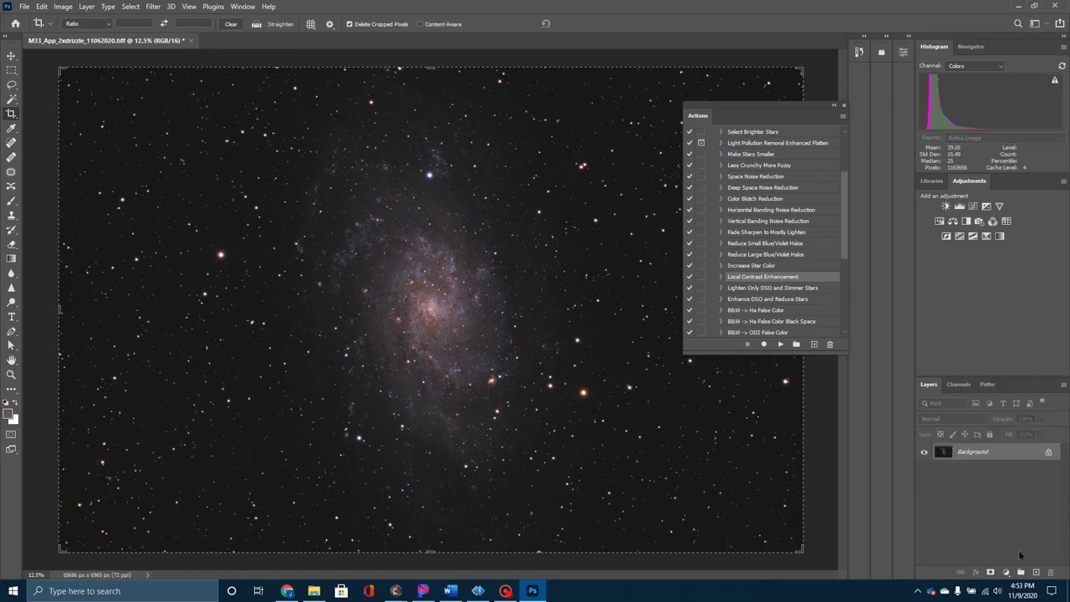
pyautogui.click(834, 107)
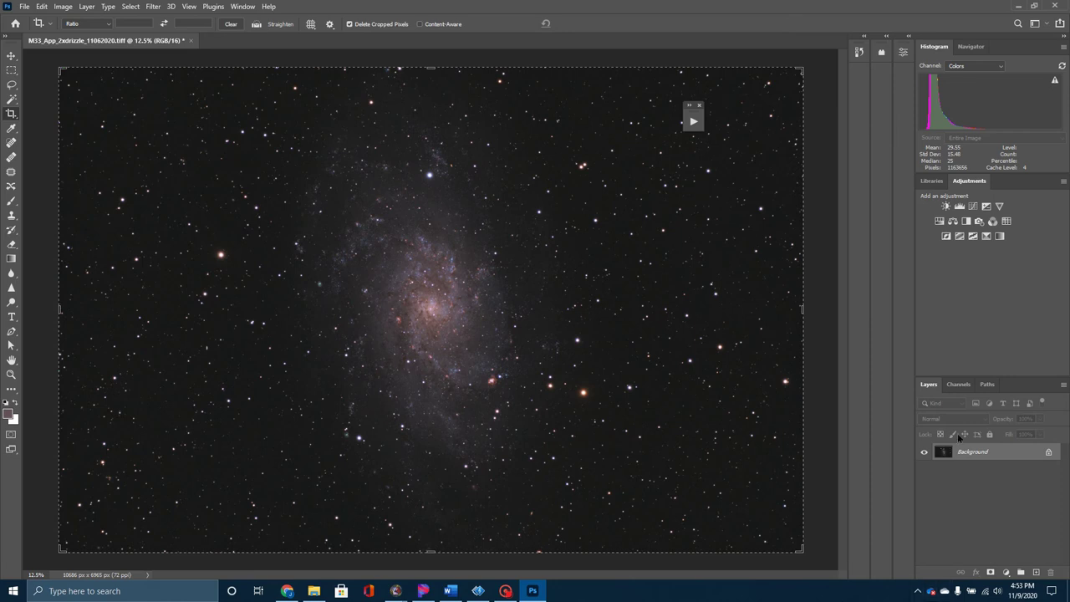
# Add a Brightness/Contrast adjustment layer with brightness 37 and contrast 41, and flatten it into the background
pyautogui.click(945, 206)
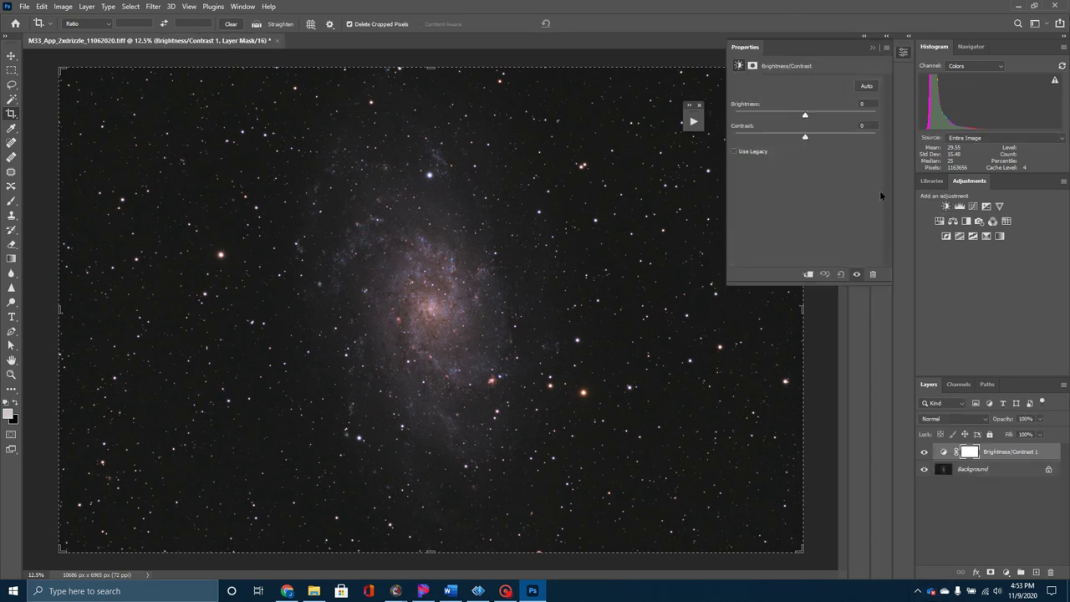
pyautogui.moveTo(804, 116); pyautogui.dragTo(823, 140)
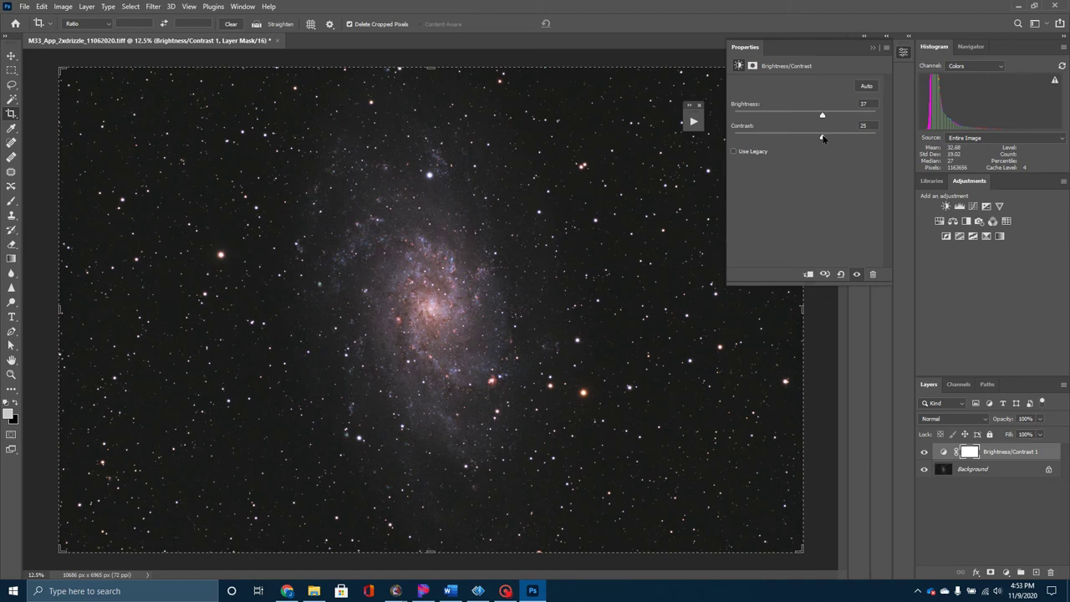
pyautogui.moveTo(822, 138); pyautogui.dragTo(834, 138)
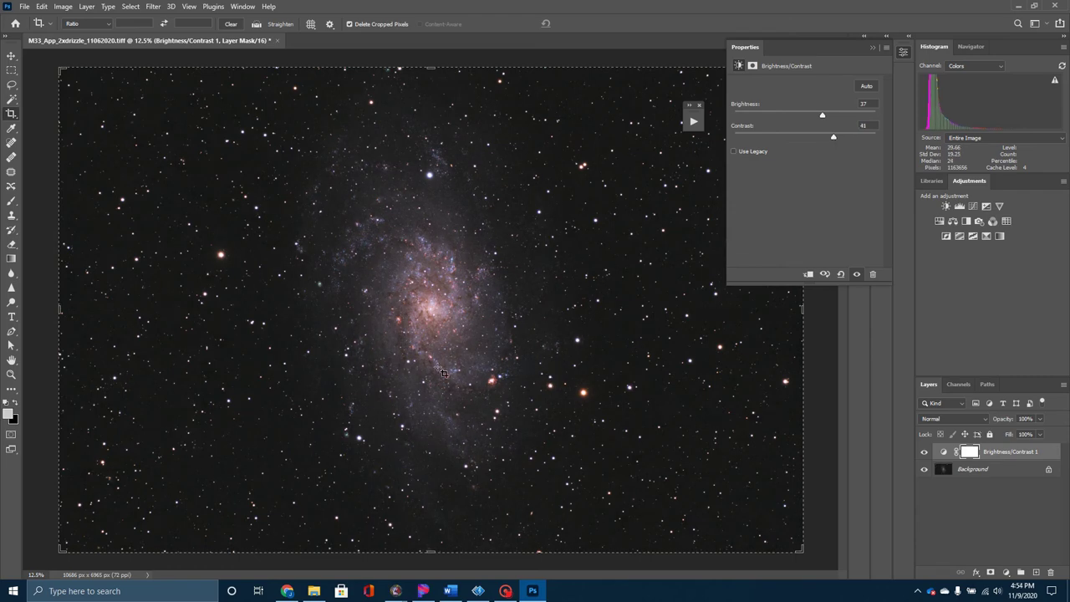
pyautogui.hotkey('ctrl', '+')
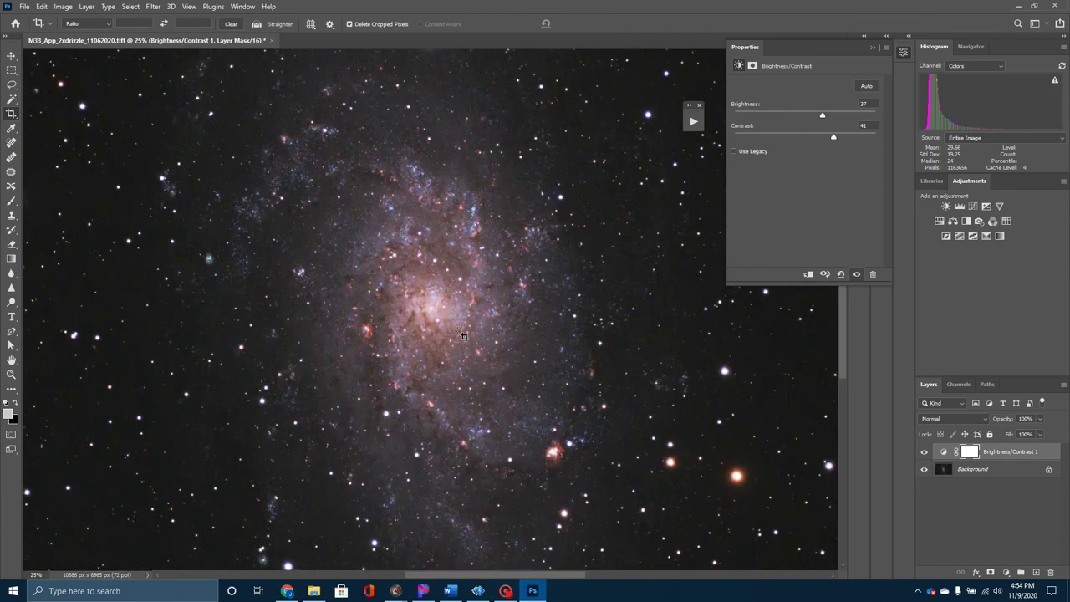
pyautogui.click(872, 47)
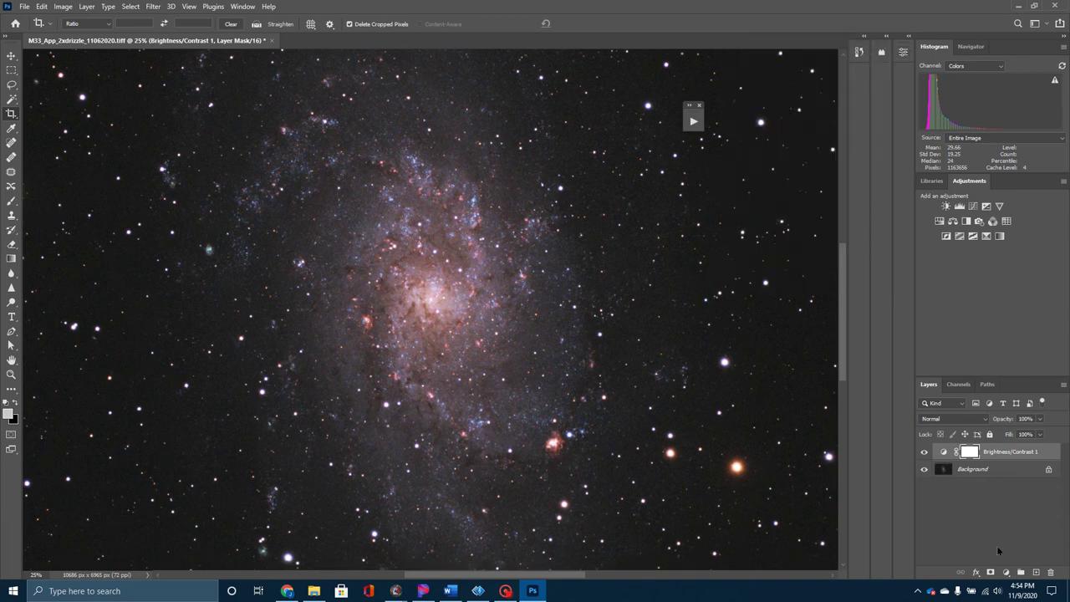
pyautogui.rightClick(968, 470)
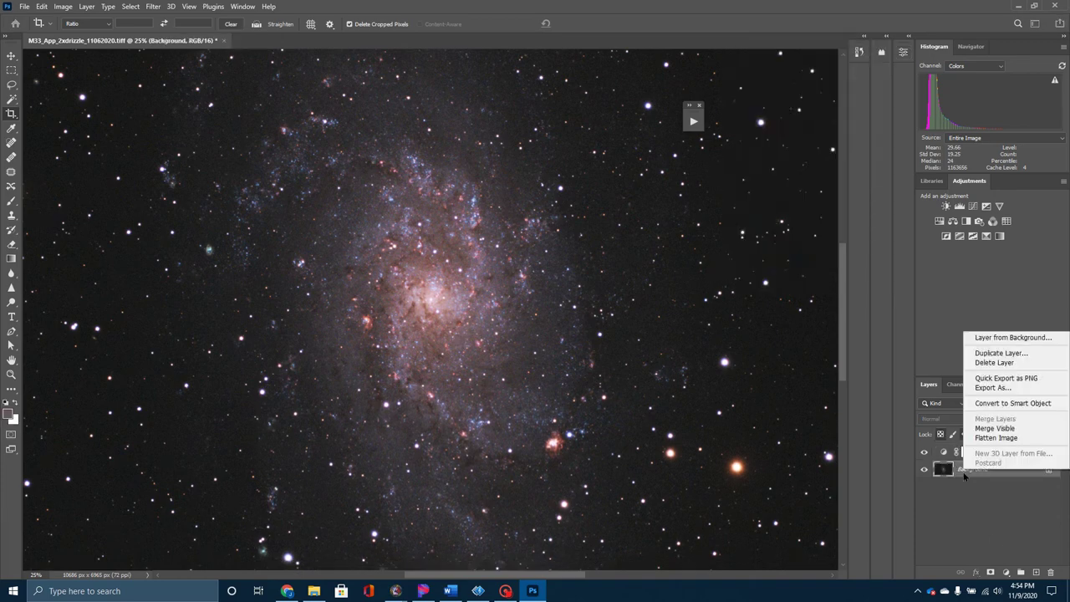
pyautogui.click(996, 438)
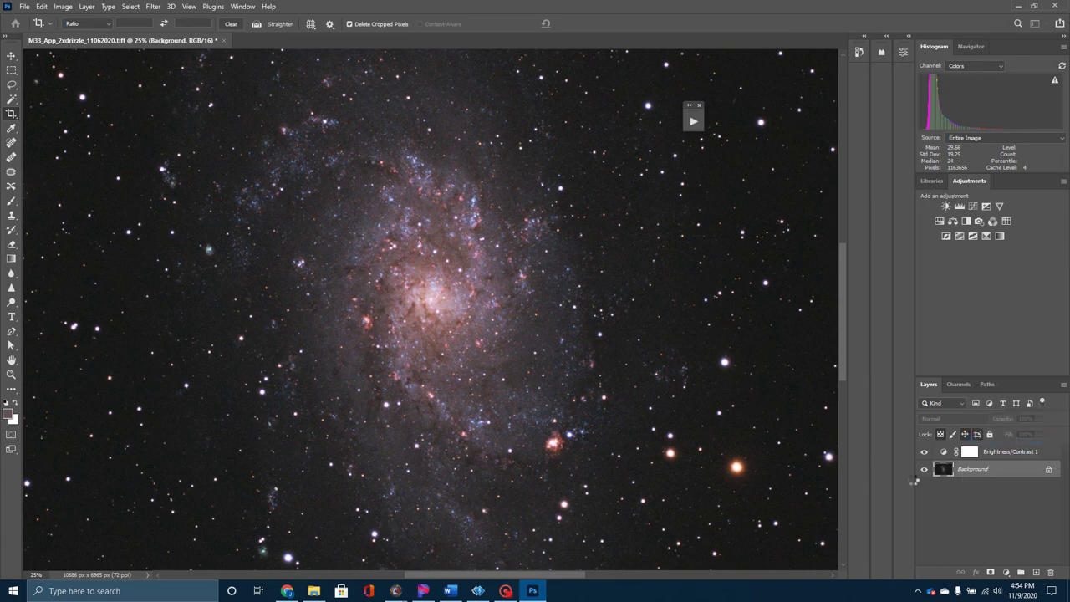
# Open the Camera Raw Filter on the flattened image and set saturation to +13, clarity to +13 and dehaze to +2
pyautogui.click(154, 7)
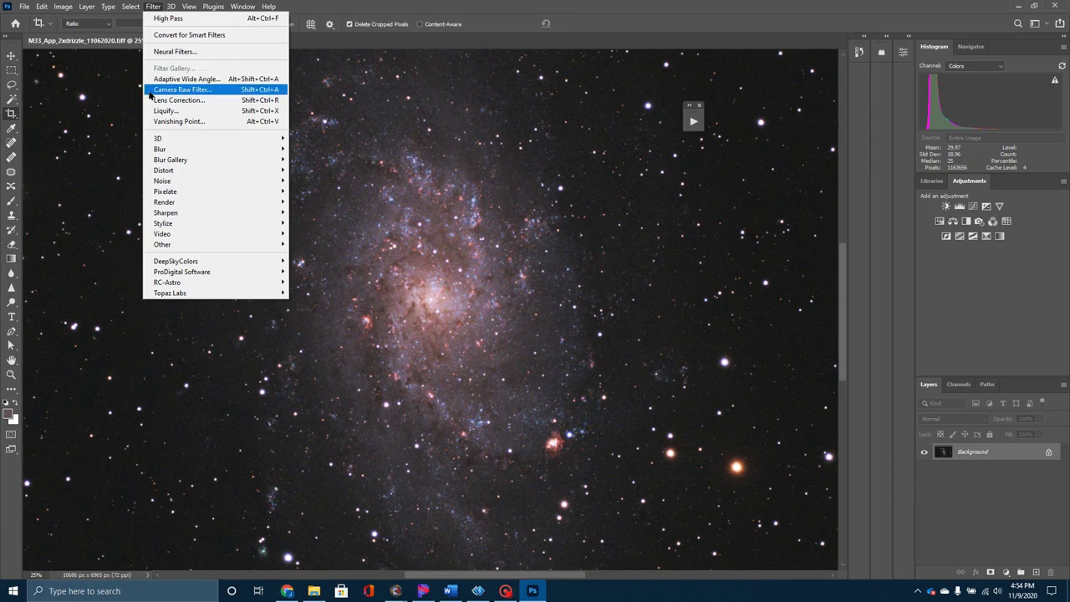
pyautogui.click(179, 90)
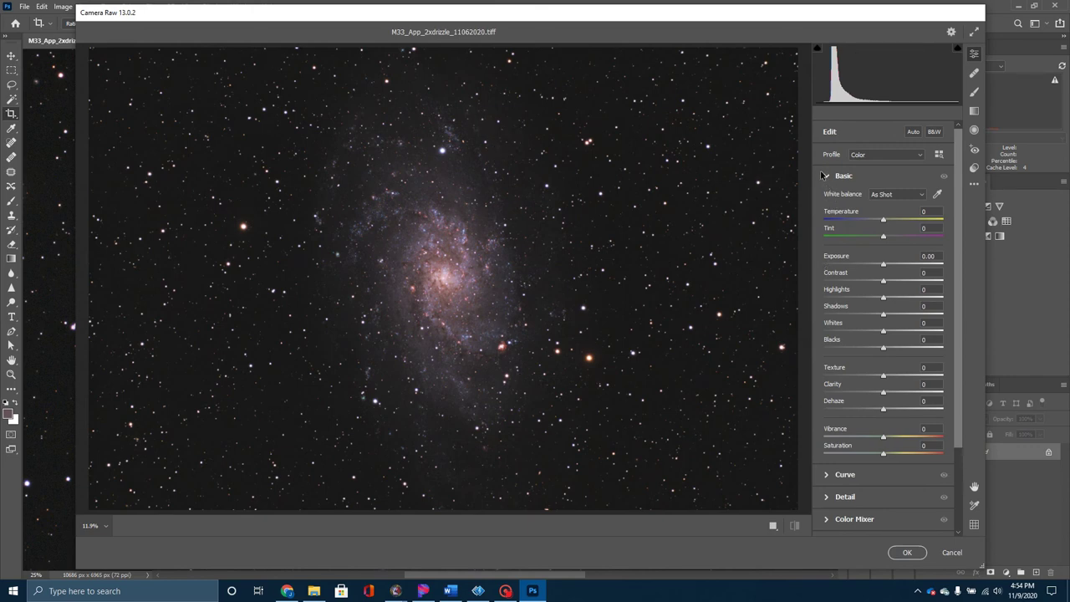
pyautogui.moveTo(884, 455)
pyautogui.mouseDown()
pyautogui.moveTo(904, 456)
pyautogui.moveTo(891, 458)
pyautogui.mouseUp()
pyautogui.moveTo(891, 457); pyautogui.dragTo(894, 451)
pyautogui.moveTo(884, 393)
pyautogui.mouseDown()
pyautogui.moveTo(928, 410)
pyautogui.moveTo(858, 402)
pyautogui.moveTo(893, 403)
pyautogui.mouseUp()
pyautogui.moveTo(887, 411); pyautogui.dragTo(881, 420)
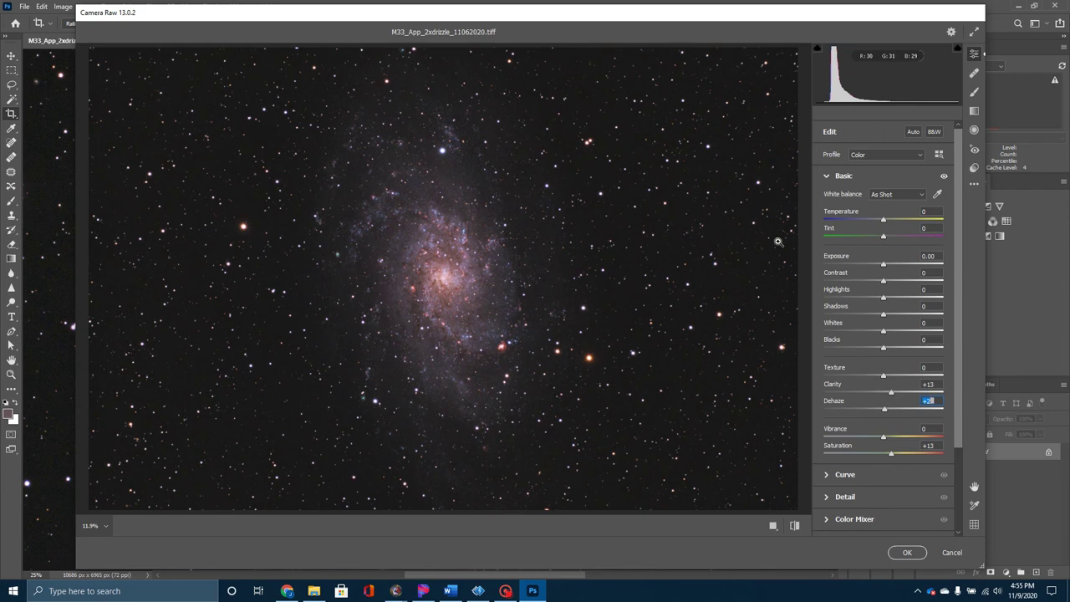
# Add slight sharpening and noise reduction in the Camera Raw Detail settings, and apply the filter
pyautogui.click(827, 177)
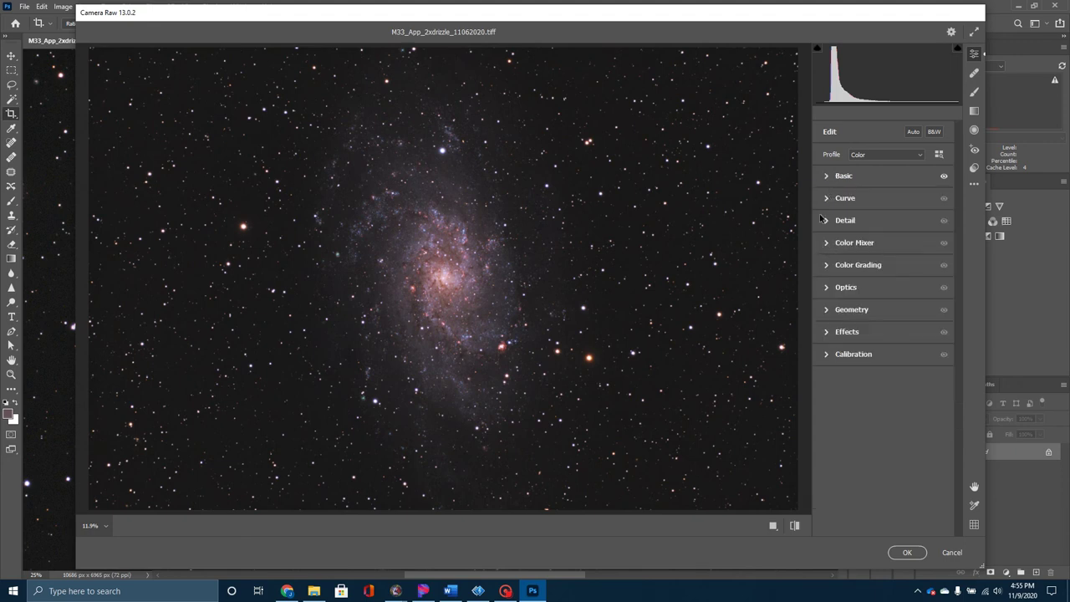
pyautogui.click(825, 220)
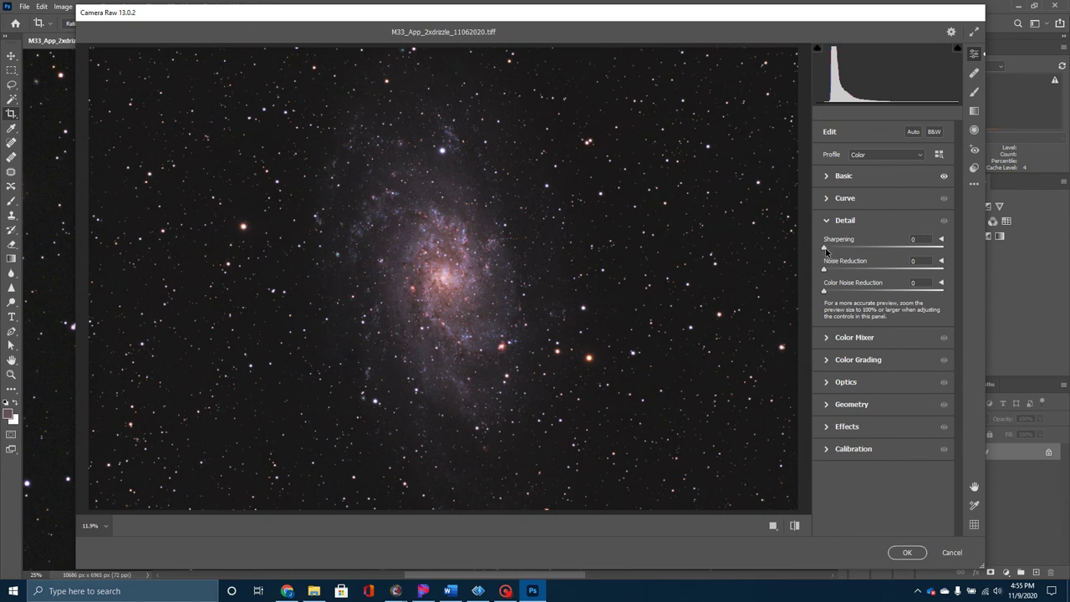
pyautogui.moveTo(826, 250); pyautogui.dragTo(842, 276)
pyautogui.click(907, 553)
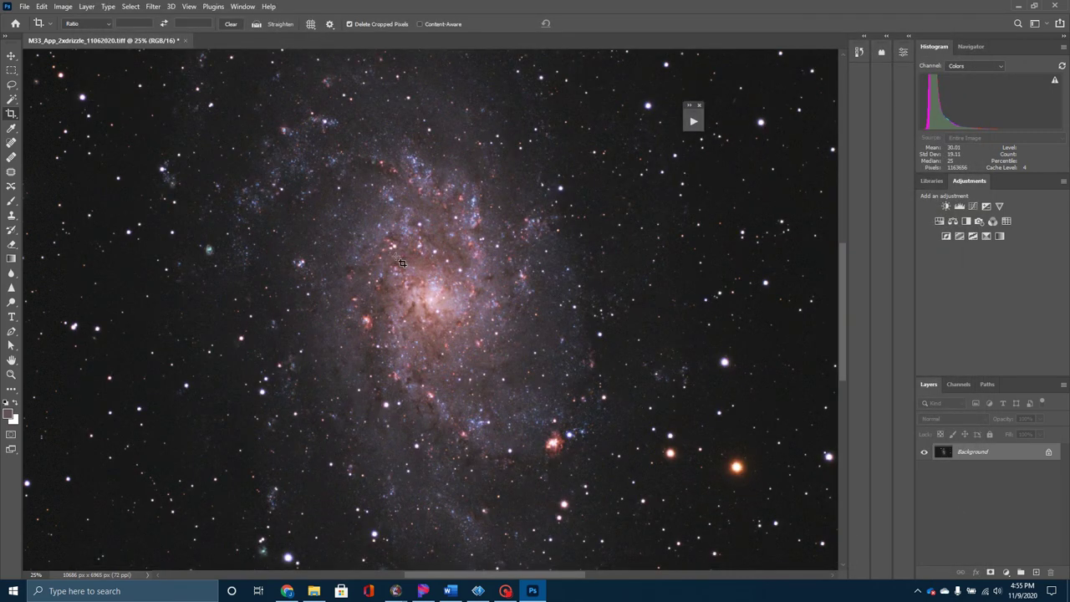
# Open the galaxy image in the Topaz DeNoise AI filter and dismiss its welcome dialog
pyautogui.scroll(2, 462, 255)
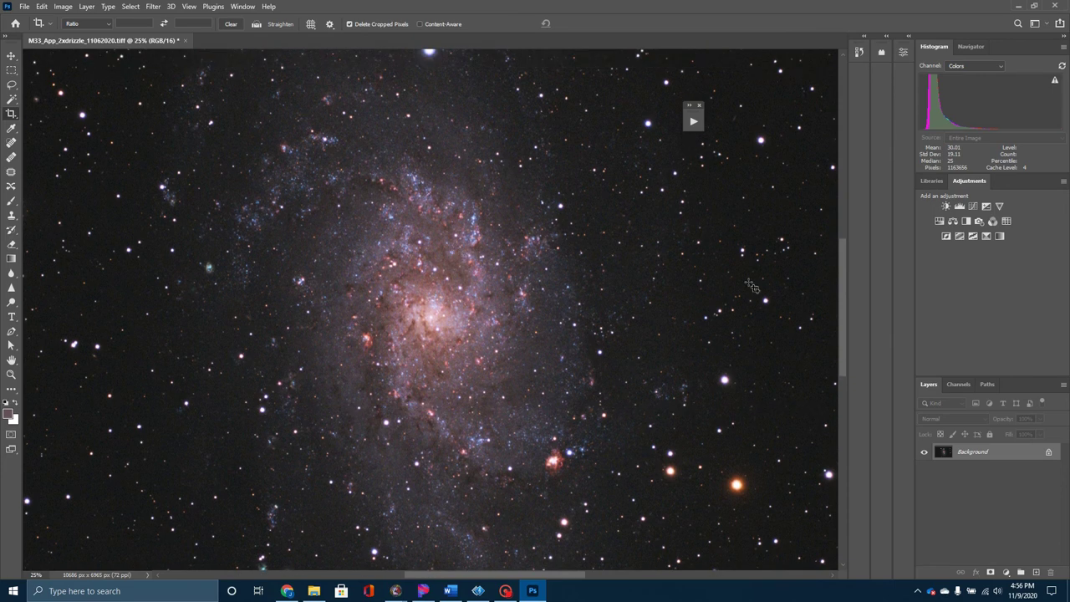
pyautogui.click(151, 8)
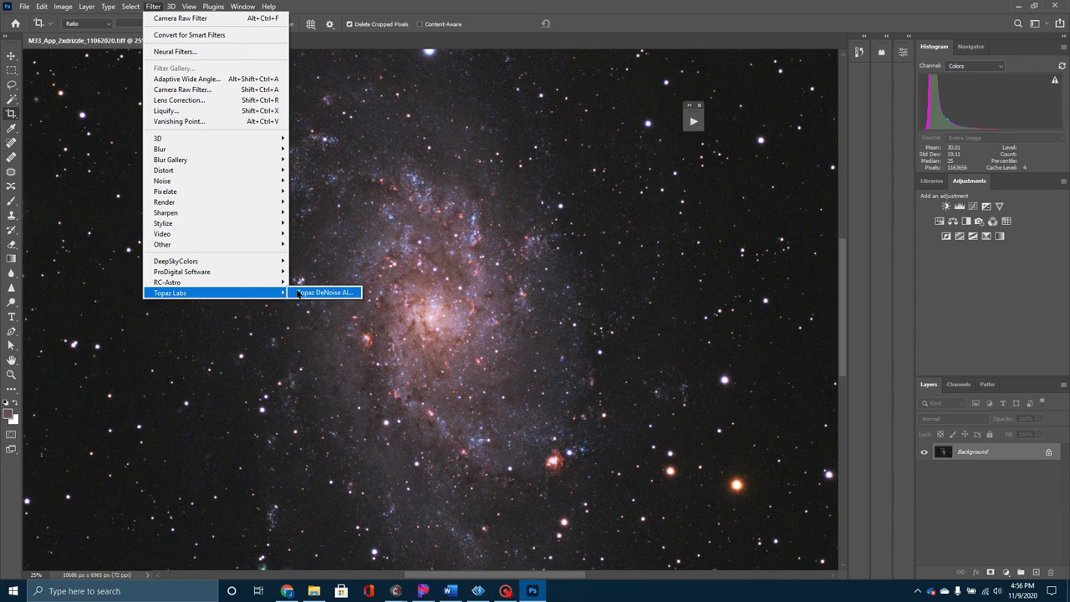
pyautogui.click(292, 289)
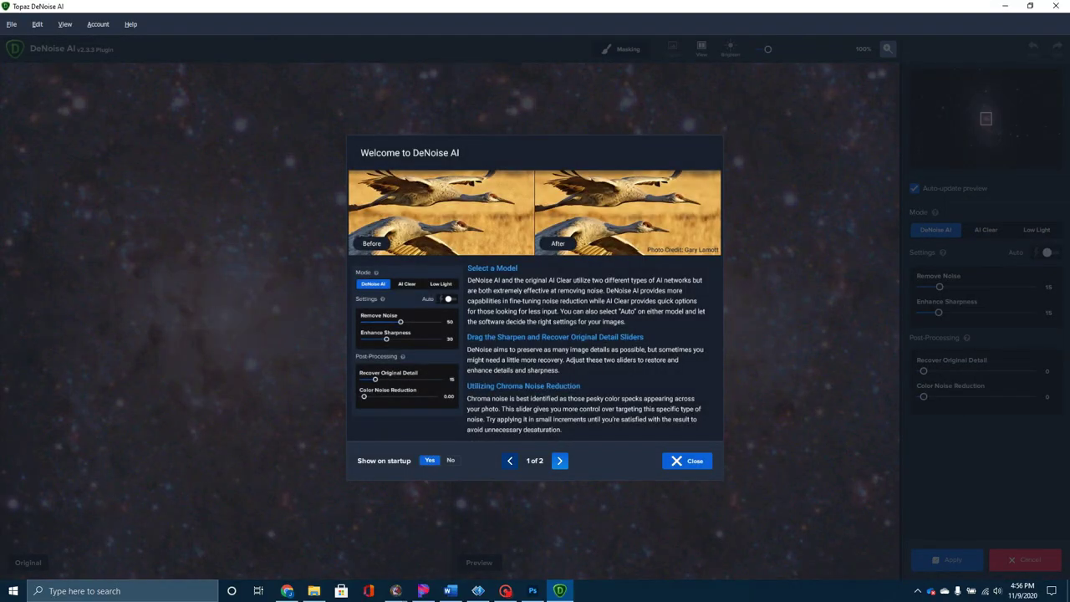
pyautogui.click(690, 468)
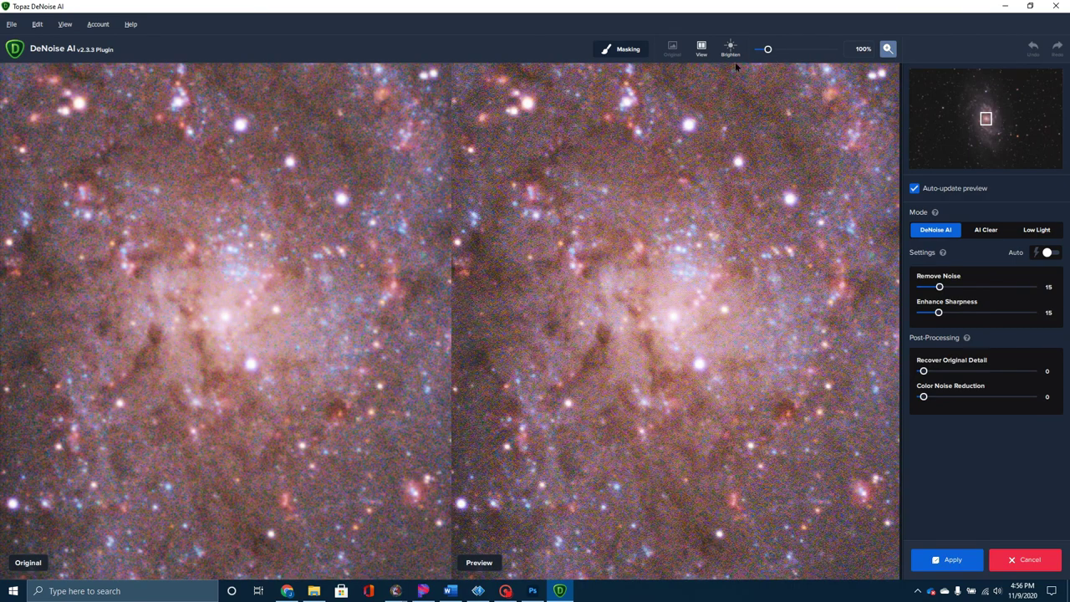
# Set Color Noise Reduction to 37, Remove Noise to 27 and Enhance Sharpness to 19 for the galaxy
pyautogui.scroll(-3, 765, 53)
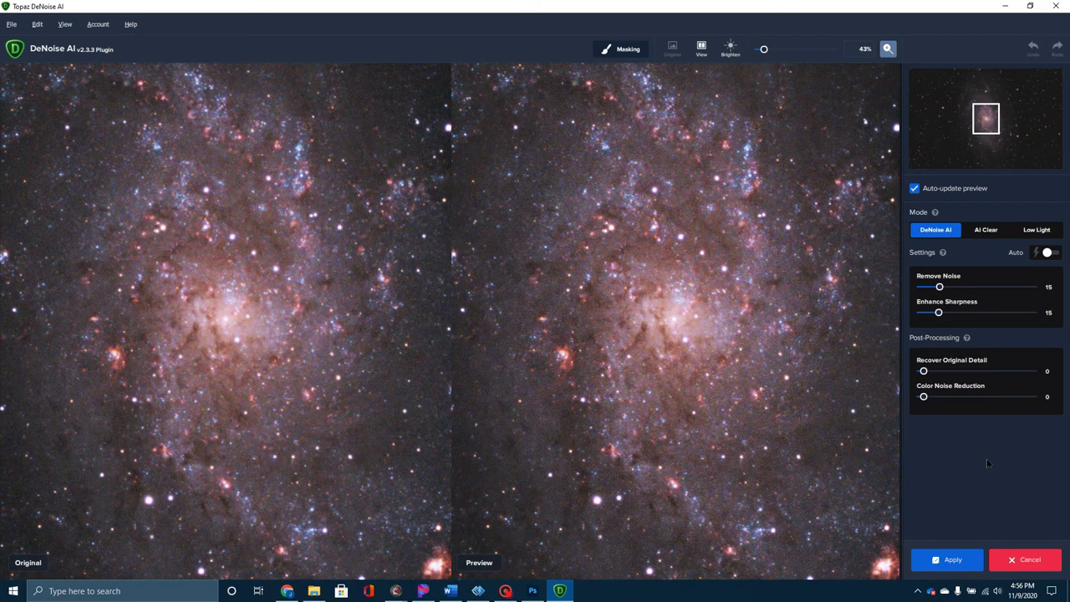
pyautogui.moveTo(923, 397); pyautogui.dragTo(962, 399)
pyautogui.moveTo(940, 287); pyautogui.dragTo(953, 288)
pyautogui.moveTo(938, 314); pyautogui.dragTo(940, 315)
pyautogui.scroll(3, 932, 313)
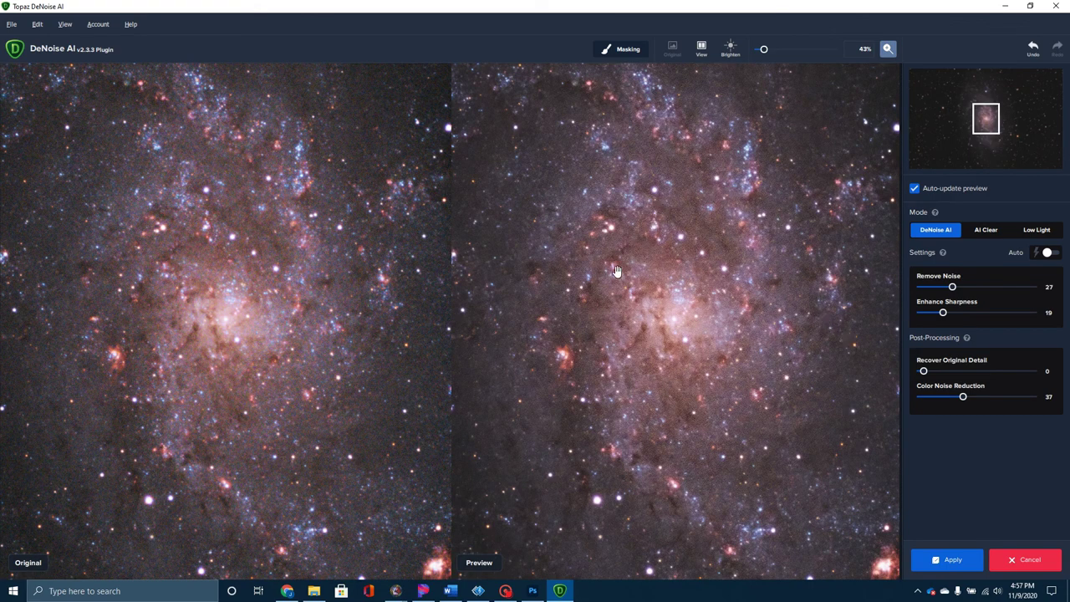
# Refine the denoising to Remove Noise 31, Enhance Sharpness 7 and Recover Original Detail 26, and apply it
pyautogui.moveTo(952, 287); pyautogui.dragTo(956, 287)
pyautogui.moveTo(762, 50); pyautogui.dragTo(758, 50)
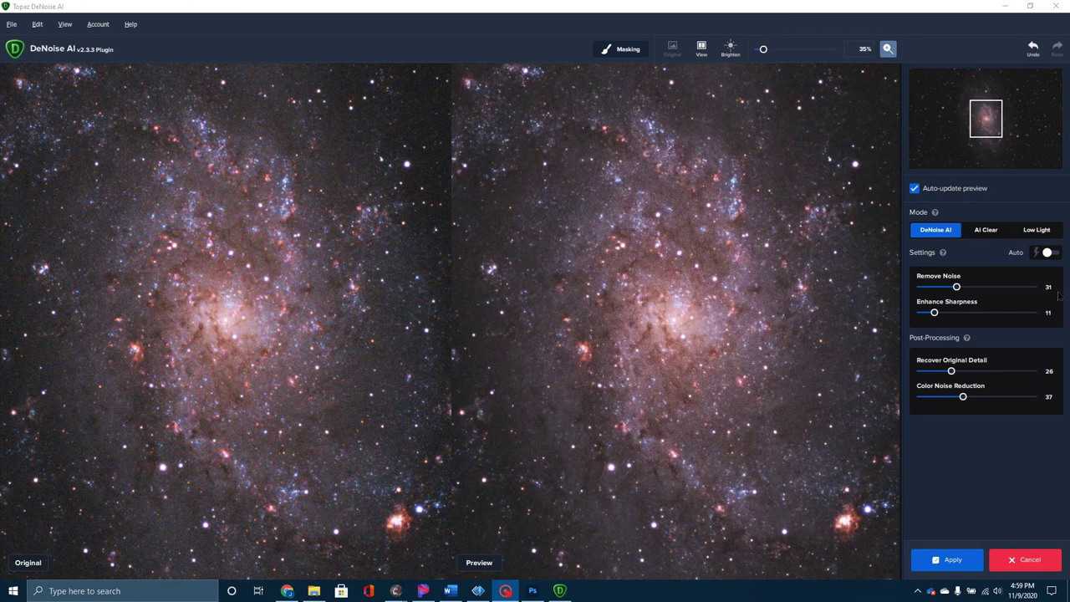
pyautogui.moveTo(934, 314); pyautogui.dragTo(929, 313)
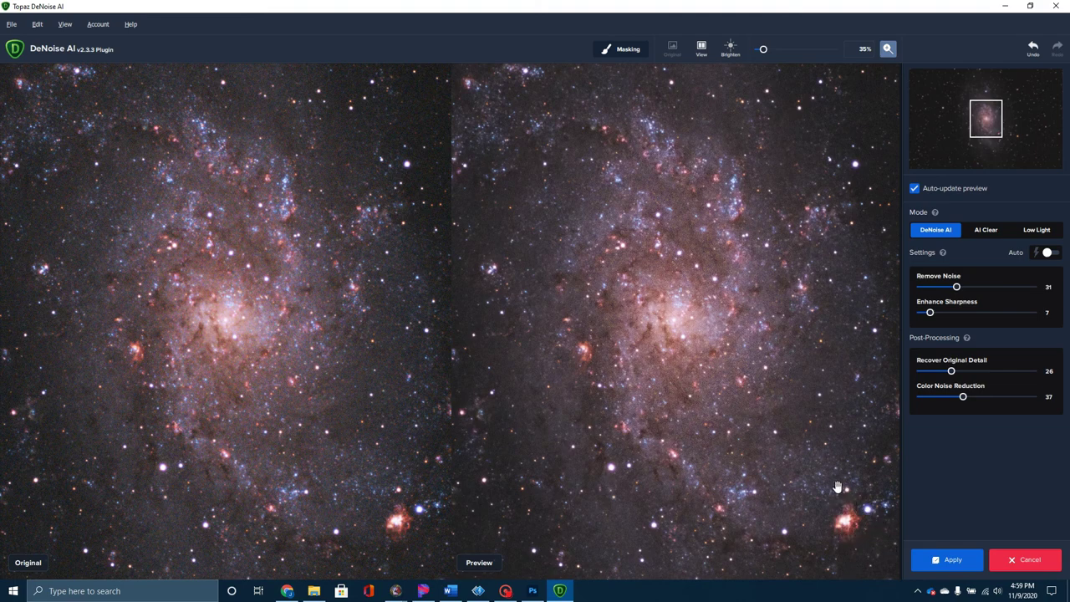
pyautogui.click(943, 565)
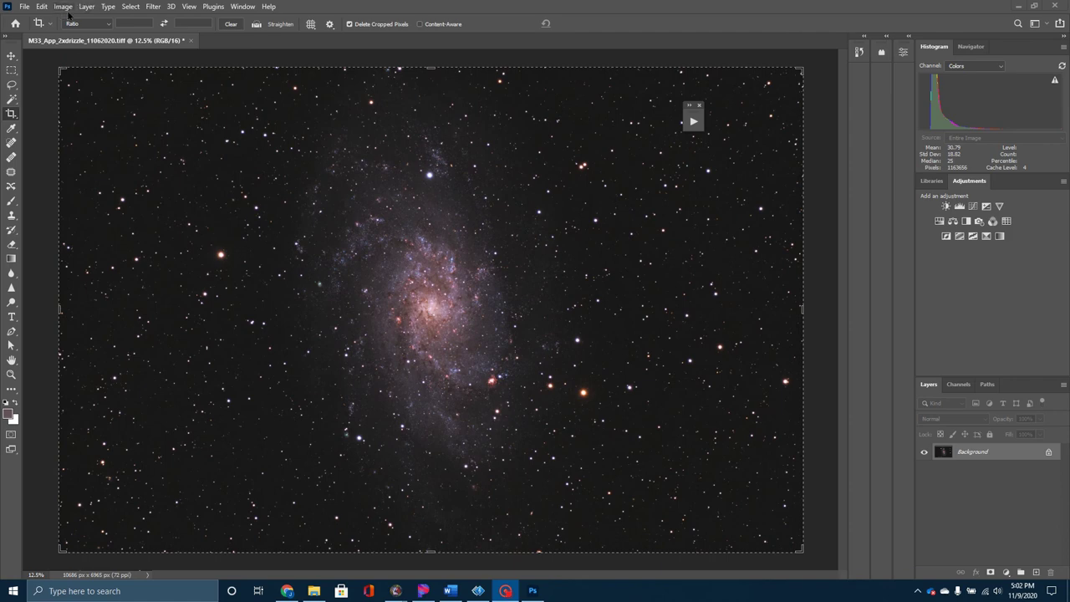
# Resize the image to 50 percent of its width and height
pyautogui.click(65, 7)
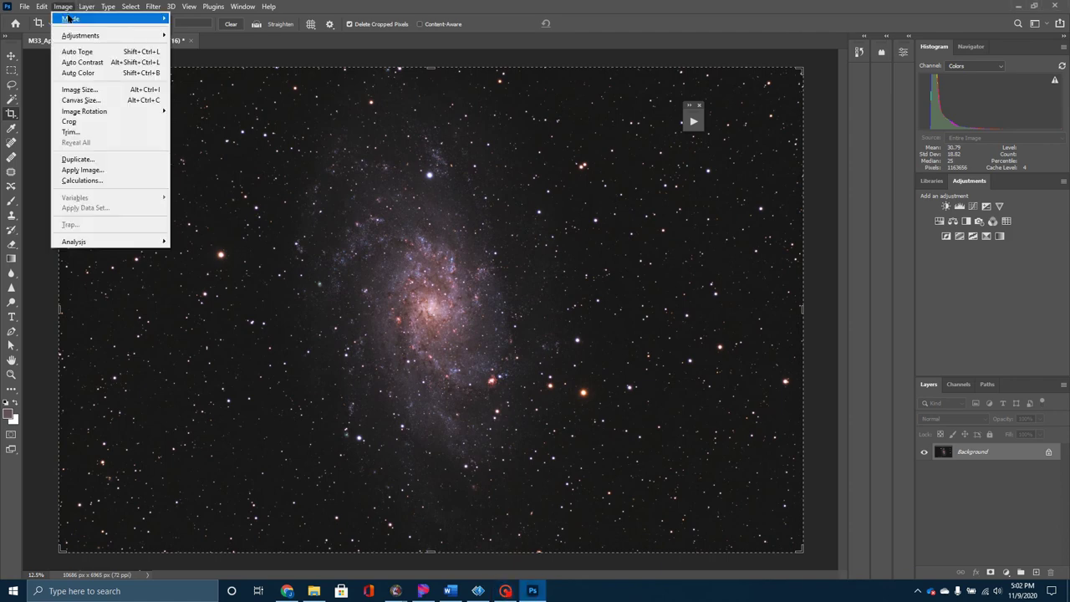
pyautogui.click(79, 89)
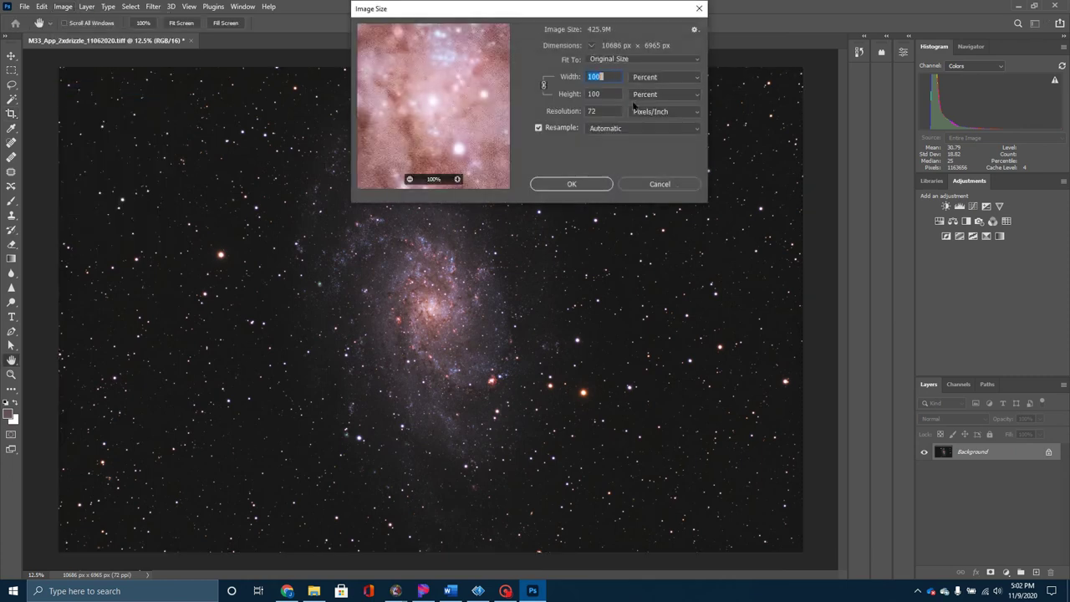
pyautogui.write('50')
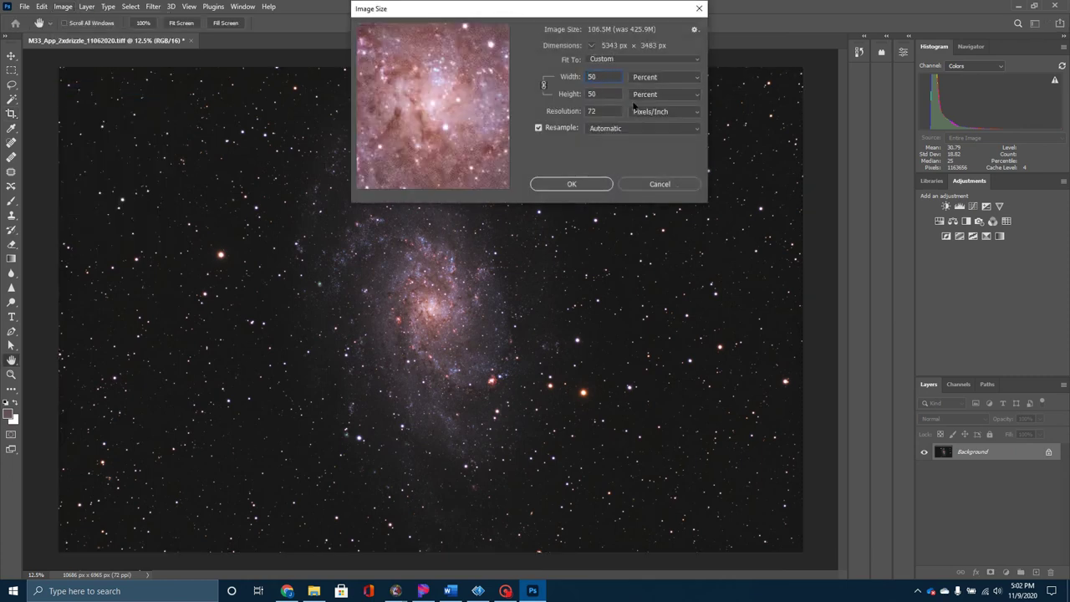
pyautogui.click(572, 184)
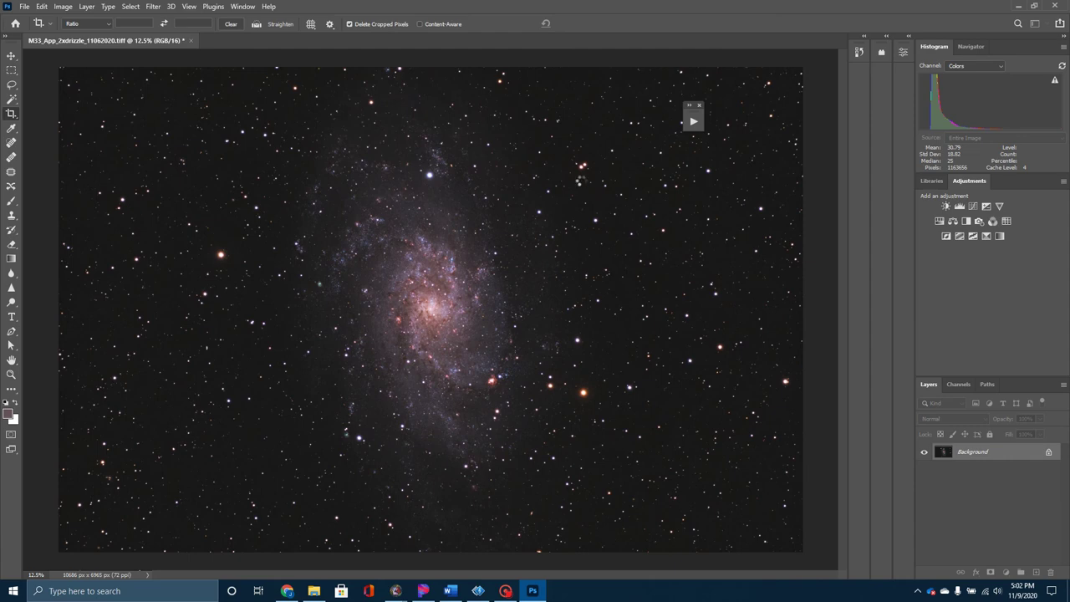
pyautogui.press('c')
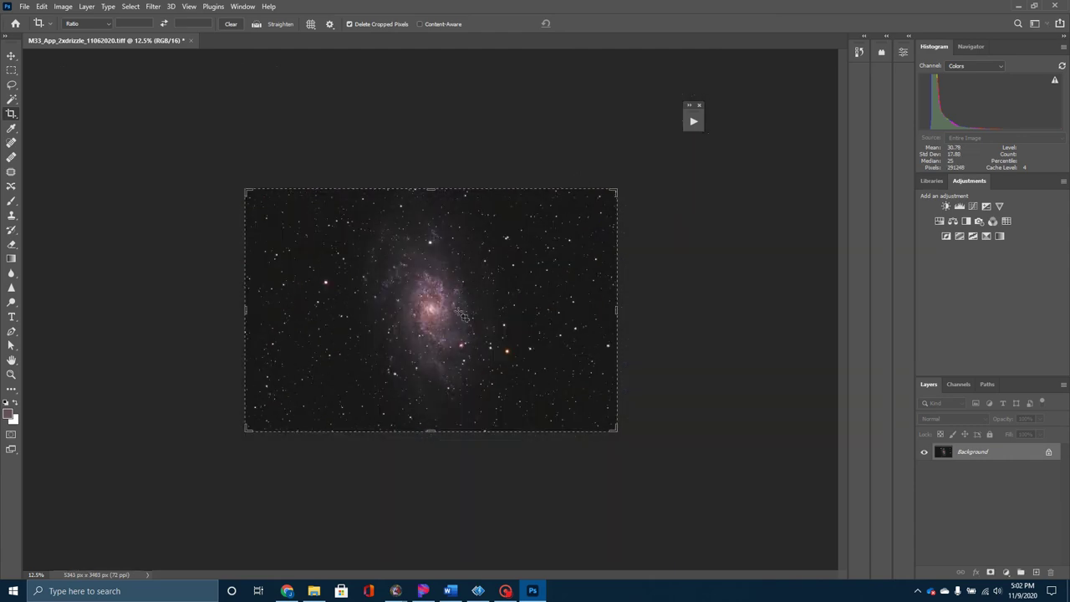
# Examine the resized galaxy's core and spiral arms at several magnifications, up to 66.7%
pyautogui.hotkey('ctrl', '+')
pyautogui.hotkey('ctrl', '+')
pyautogui.hotkey('ctrl', '+')
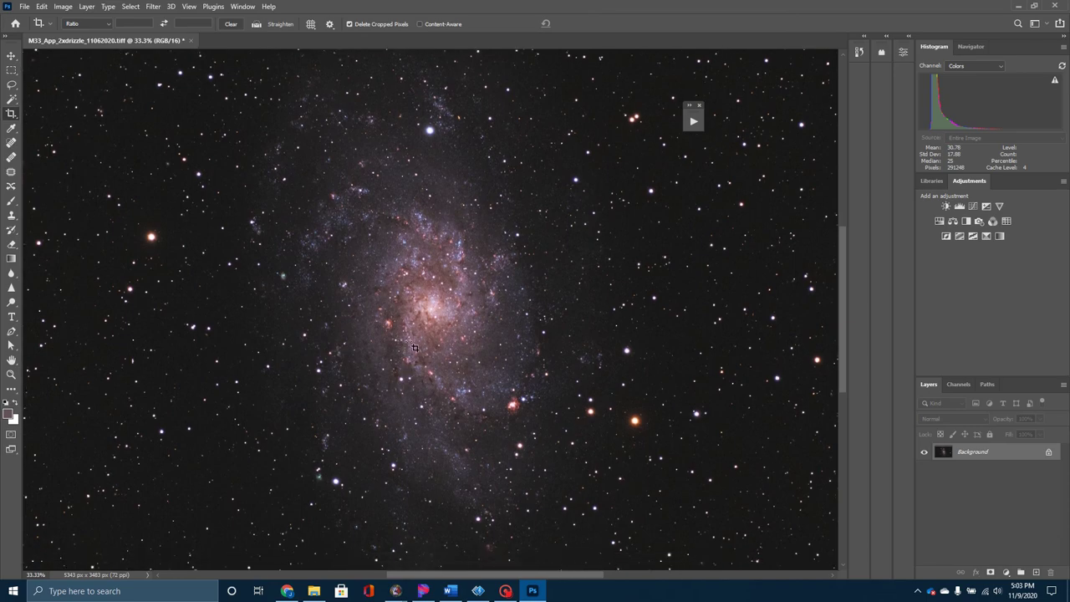
pyautogui.press('h')
pyautogui.click(384, 338)
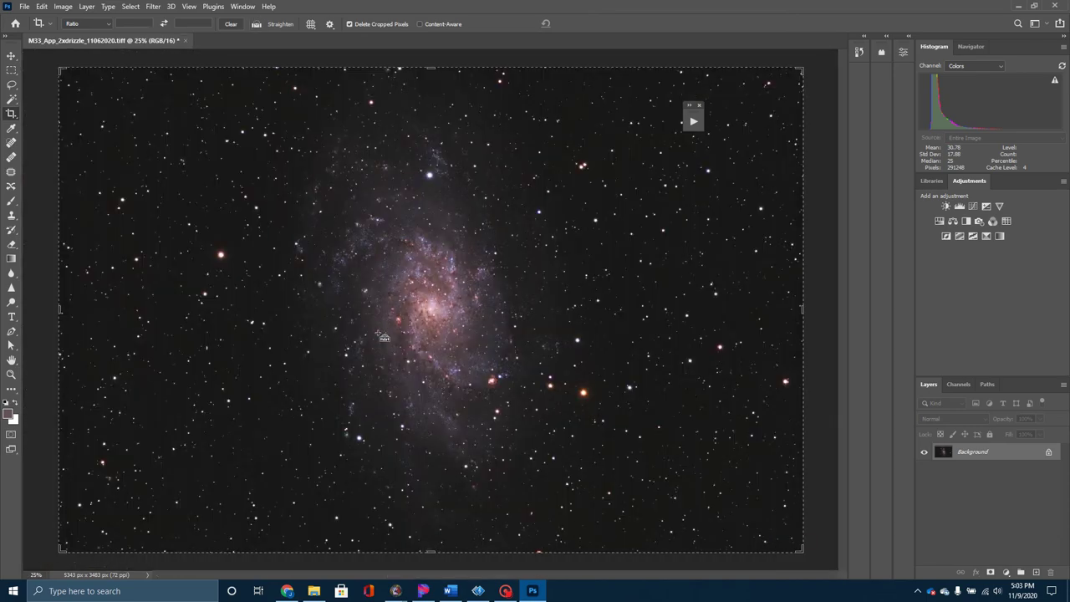
pyautogui.hotkey('ctrl', '+')
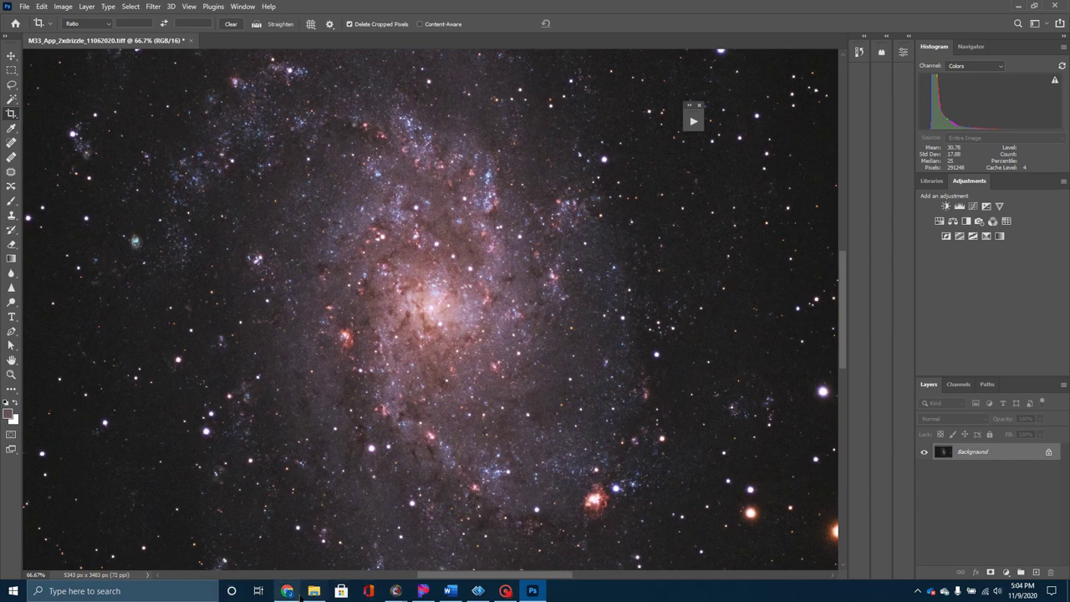
# Switch to File Explorer, open the CameraCCD_1 folder through its shortcut and look through its image files
pyautogui.click(314, 591)
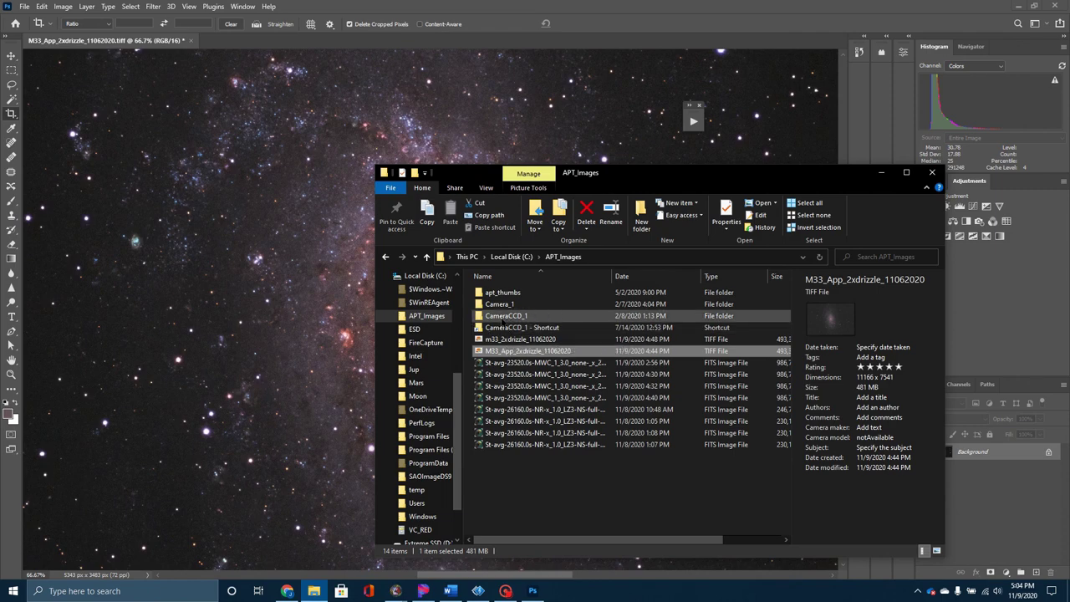
pyautogui.doubleClick(503, 328)
pyautogui.scroll(-3, 516, 368)
pyautogui.scroll(-2, 516, 364)
pyautogui.scroll(2, 516, 362)
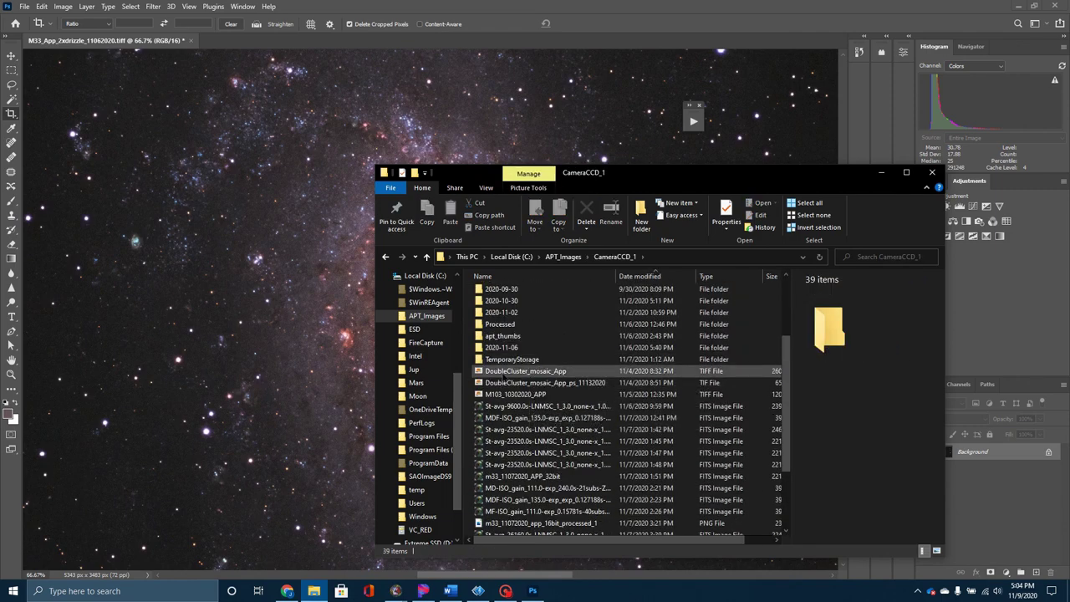
pyautogui.scroll(-2, 535, 374)
pyautogui.scroll(-1, 535, 376)
pyautogui.scroll(1, 536, 378)
pyautogui.scroll(-1, 538, 379)
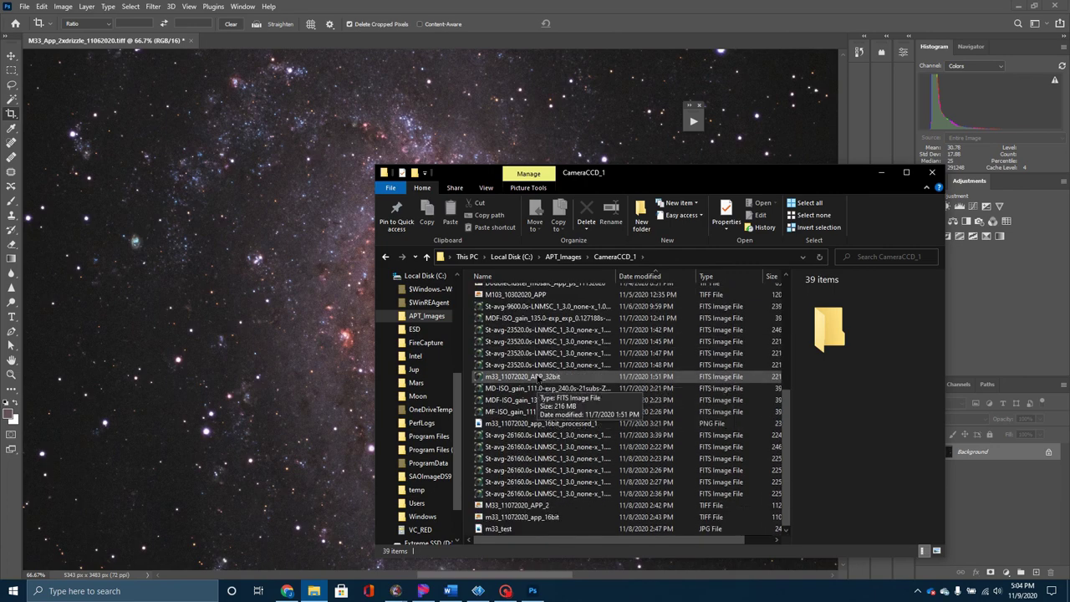
# Check the February 23,2020 folder under Processed > M31 Andromeda, and return to the Processed folder
pyautogui.scroll(3, 536, 378)
pyautogui.doubleClick(502, 324)
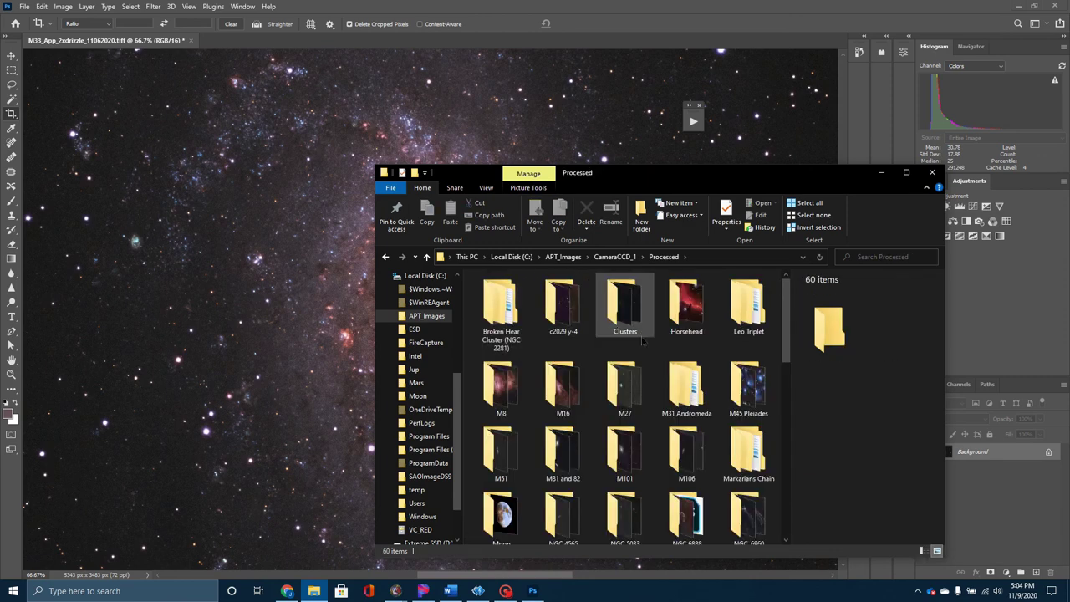
pyautogui.doubleClick(690, 395)
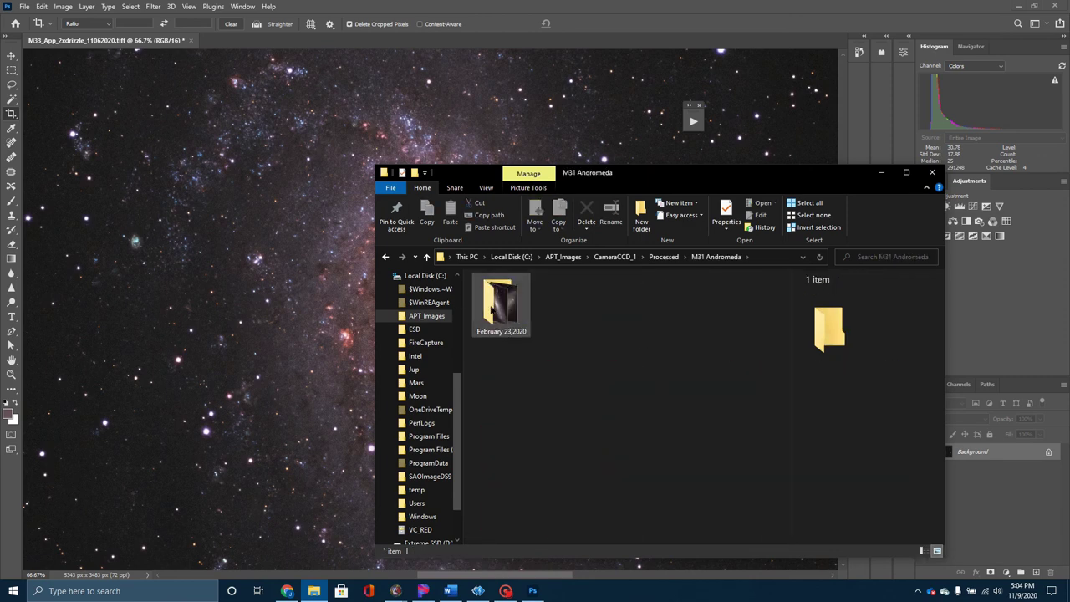
pyautogui.doubleClick(493, 306)
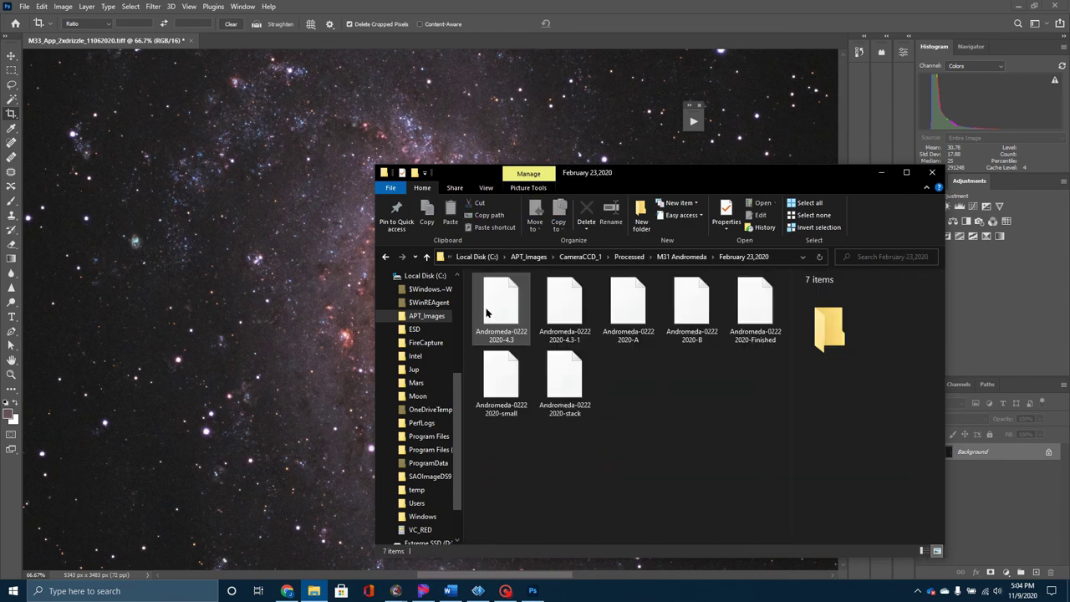
pyautogui.click(385, 257)
pyautogui.click(384, 256)
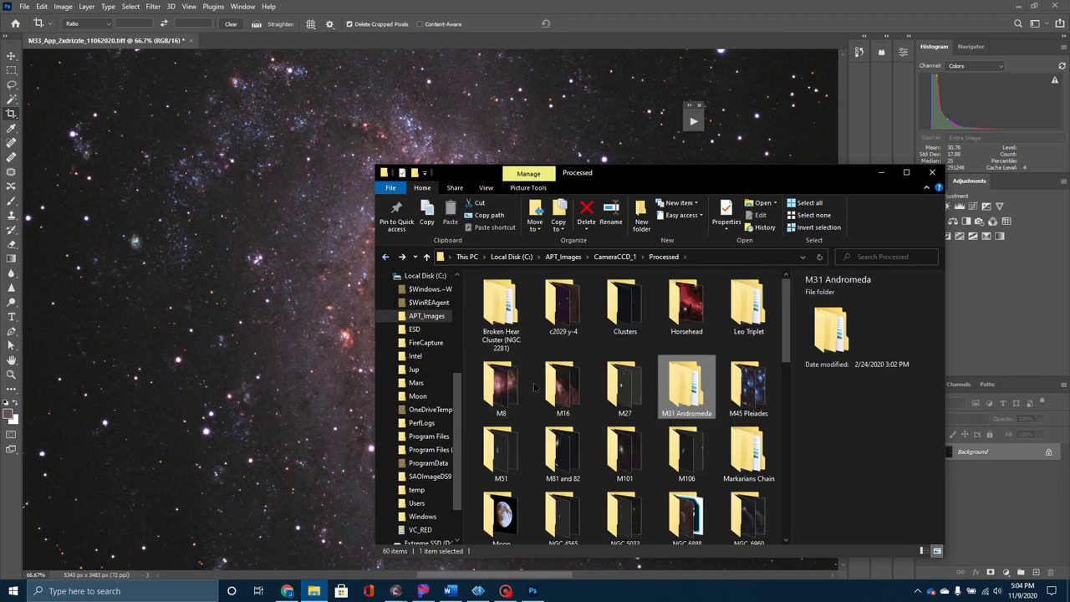
# View the St-avg-18000.0s Andromeda mosaic TIFF from the Processed folder, and return to the M33 image in Photoshop
pyautogui.scroll(-10, 535, 387)
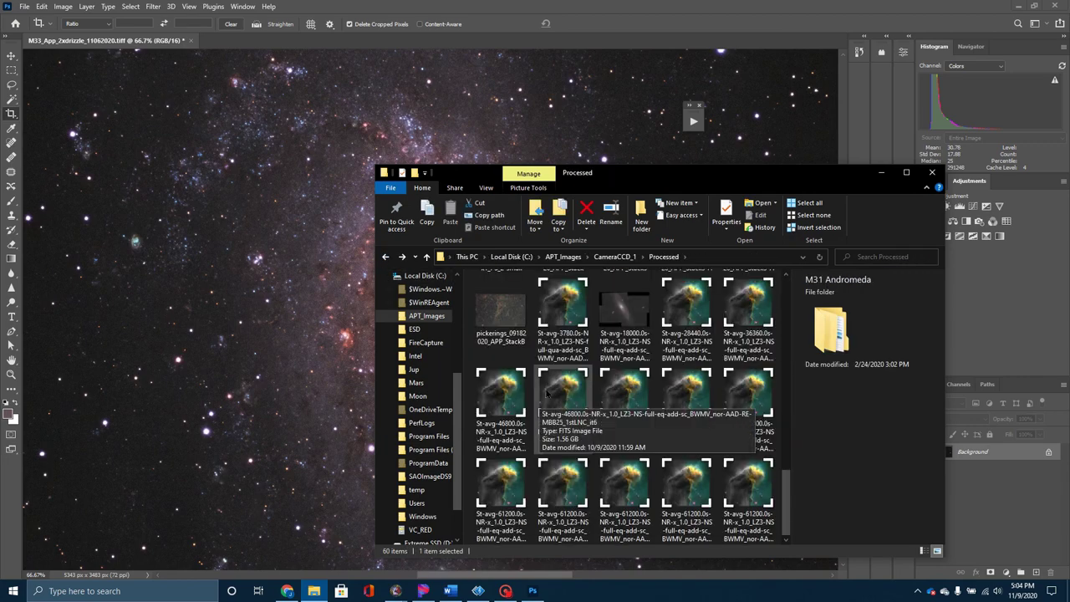
pyautogui.click(628, 316)
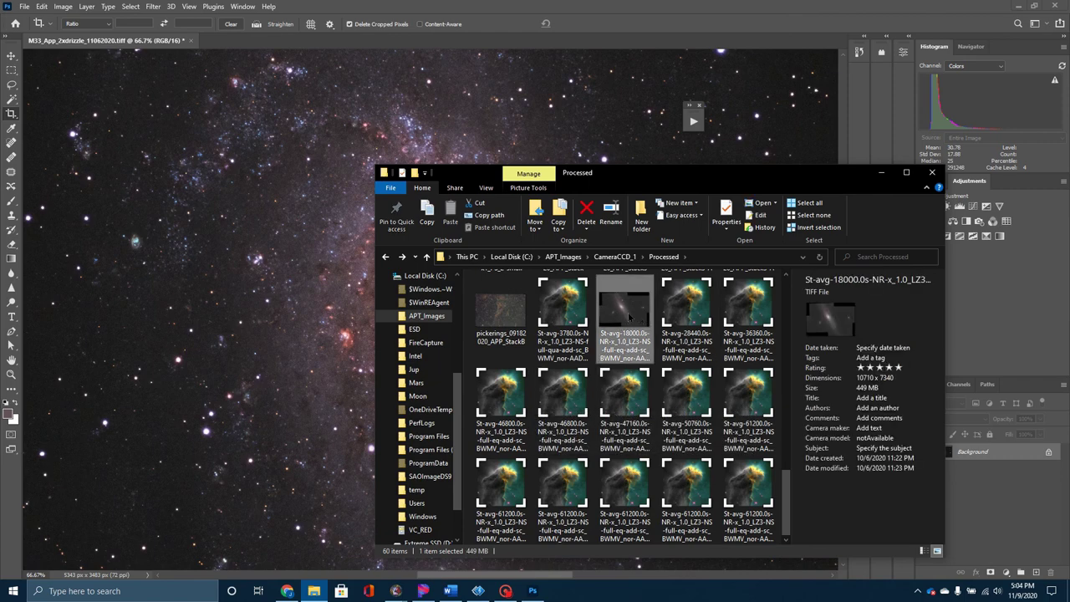
pyautogui.doubleClick(631, 318)
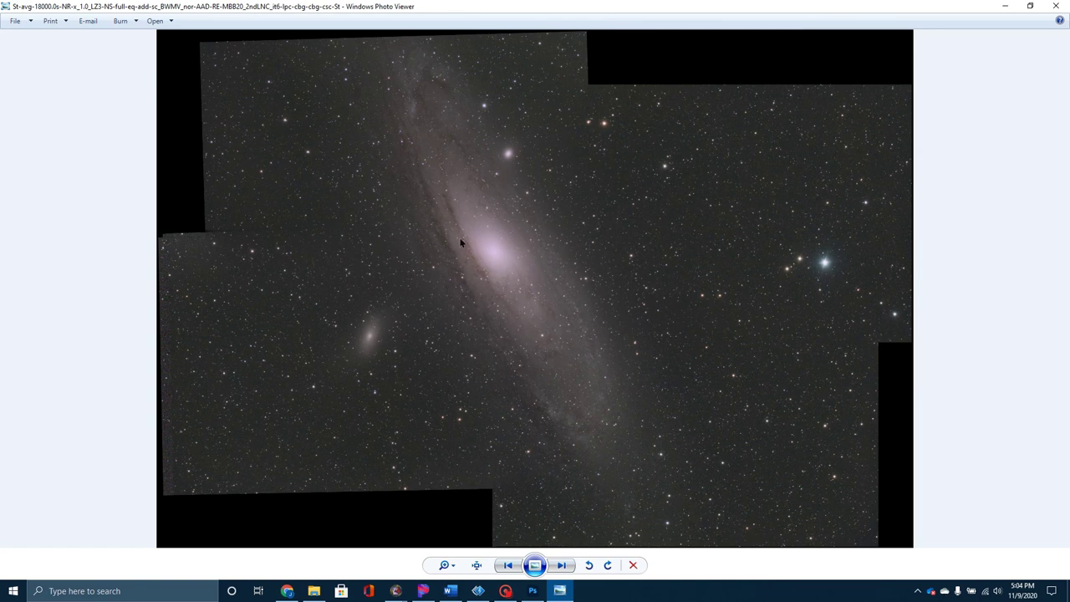
pyautogui.click(1009, 8)
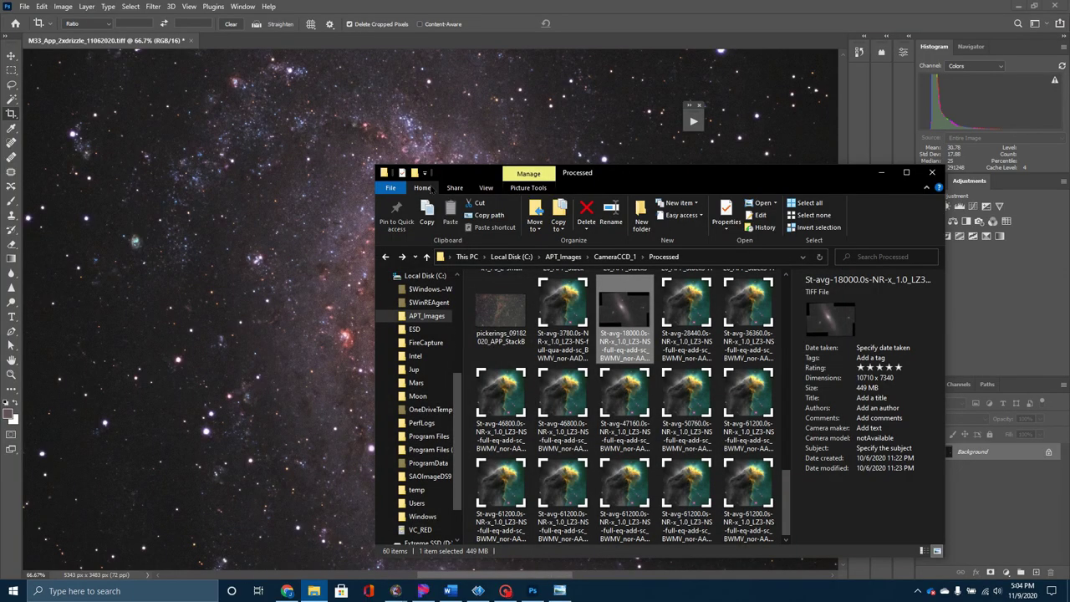
pyautogui.click(882, 172)
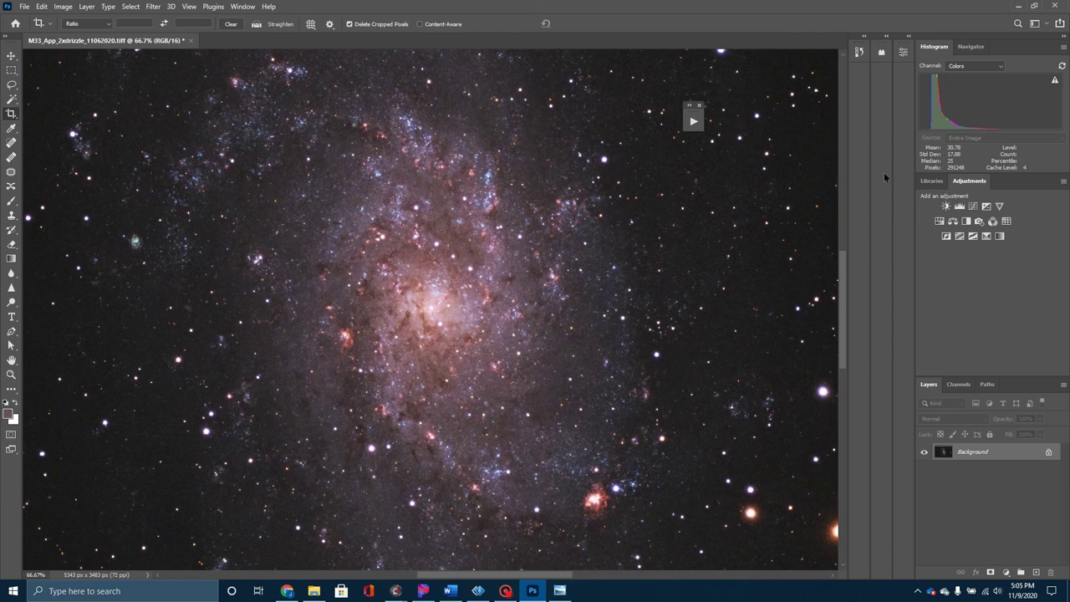
# Examine the M33 galaxy's core, spiral arms and surrounding star field, zooming out to 33.3%
pyautogui.scroll(-2, 284, 393)
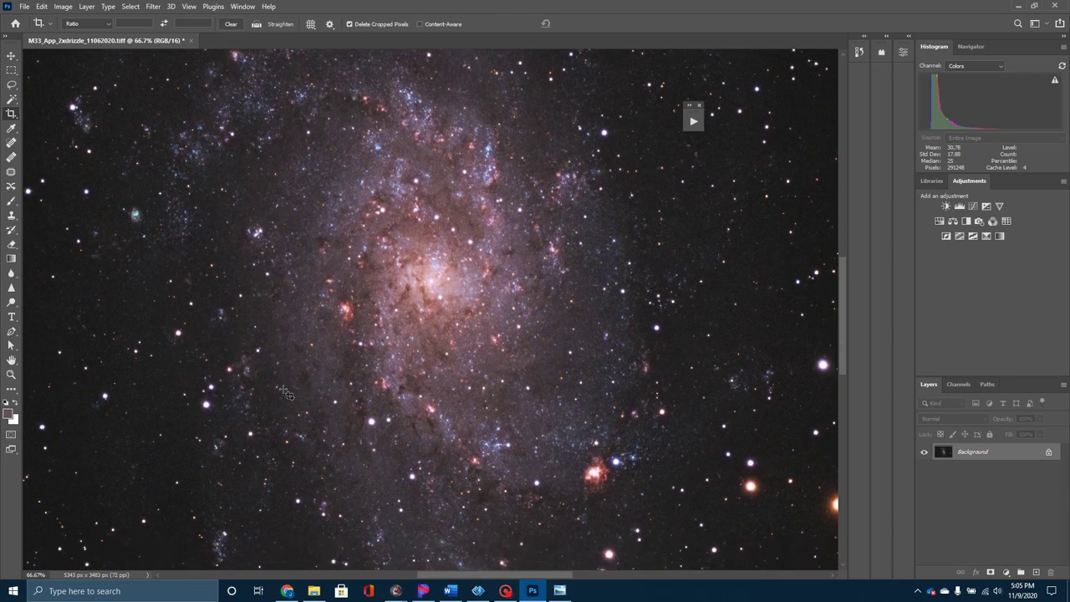
pyautogui.scroll(-1, 289, 392)
pyautogui.scroll(1, 291, 393)
pyautogui.hotkey('ctrl', '-')
pyautogui.hotkey('ctrl', '-')
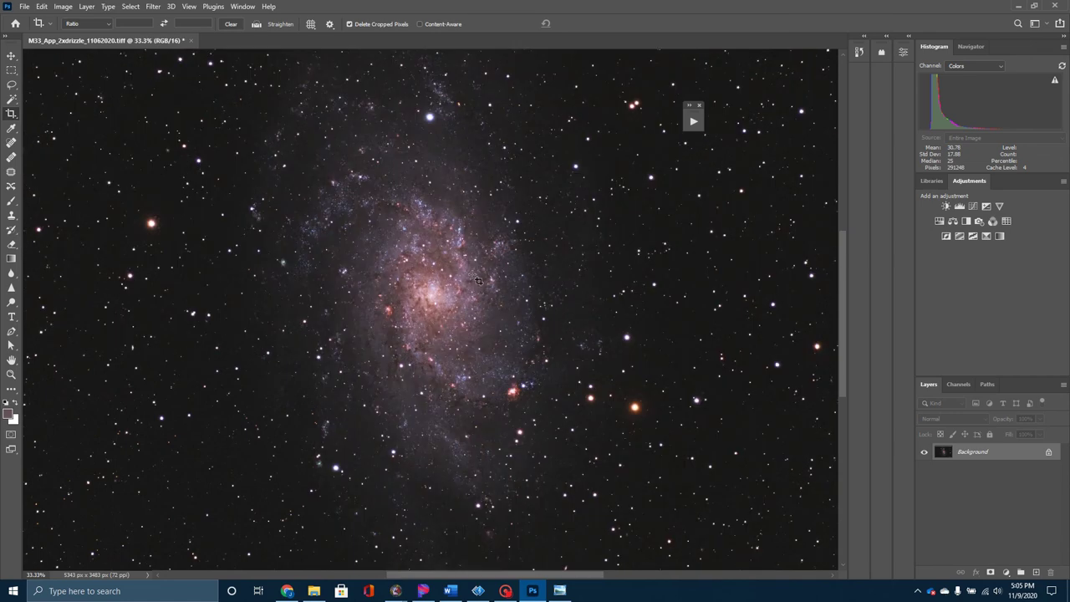
pyautogui.scroll(-1, 473, 278)
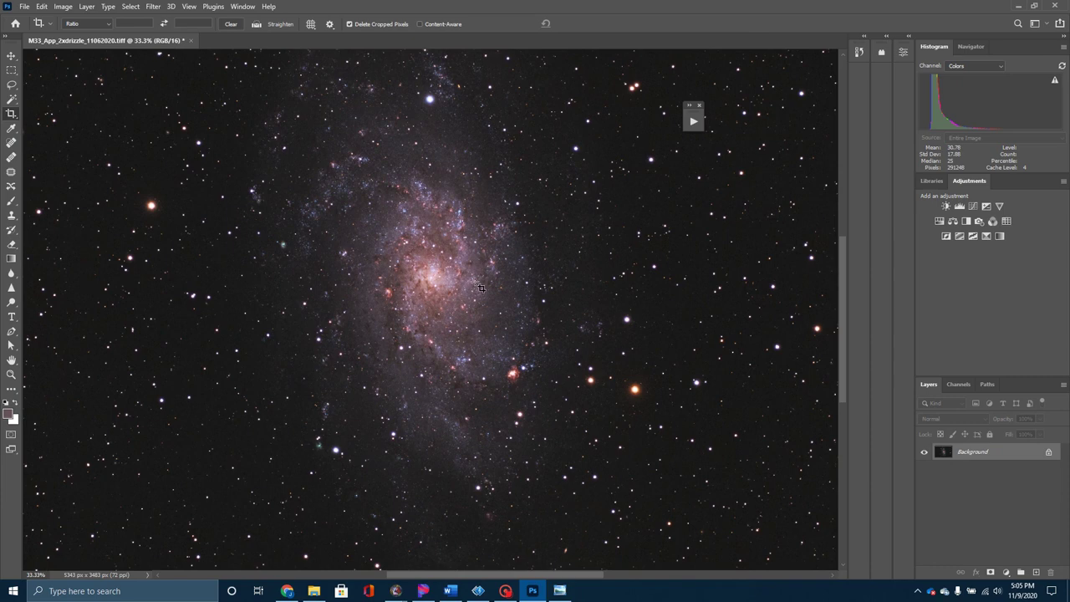
pyautogui.scroll(1, 480, 288)
pyautogui.scroll(1, 481, 288)
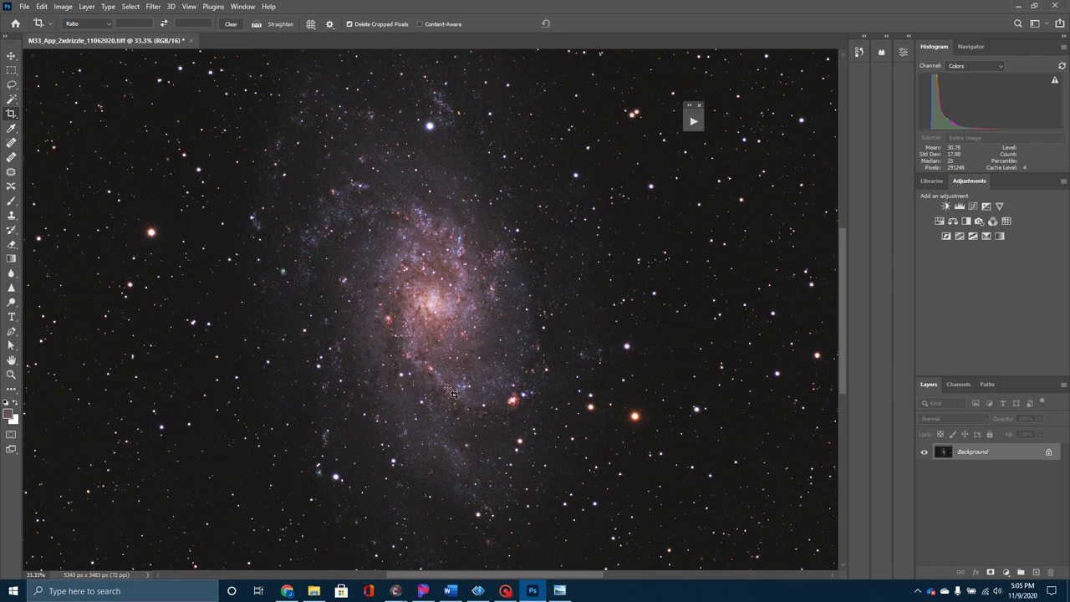
pyautogui.scroll(-1, 577, 301)
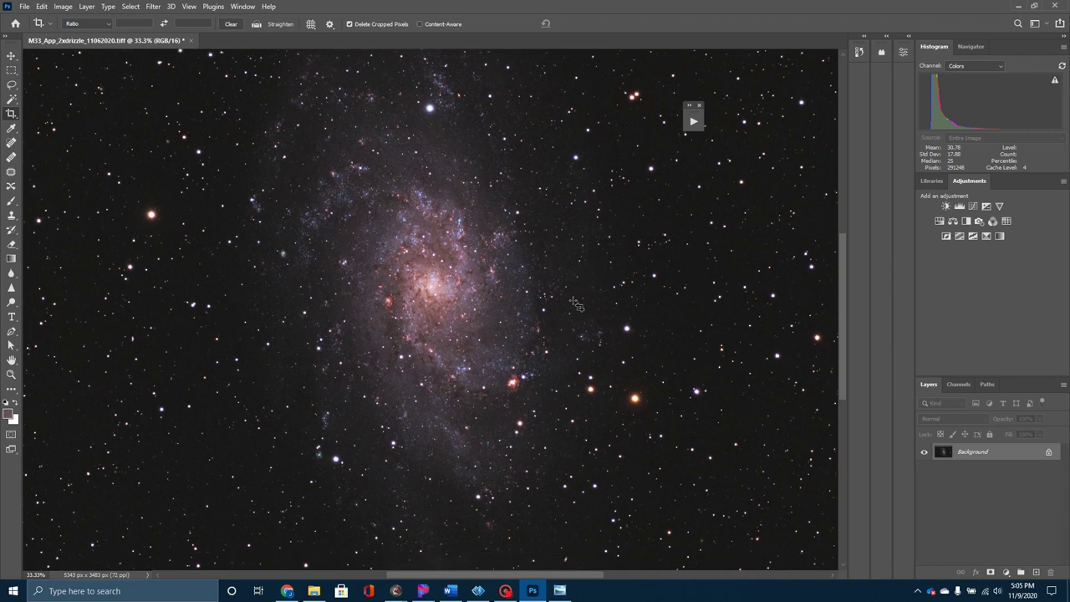
pyautogui.scroll(2, 577, 305)
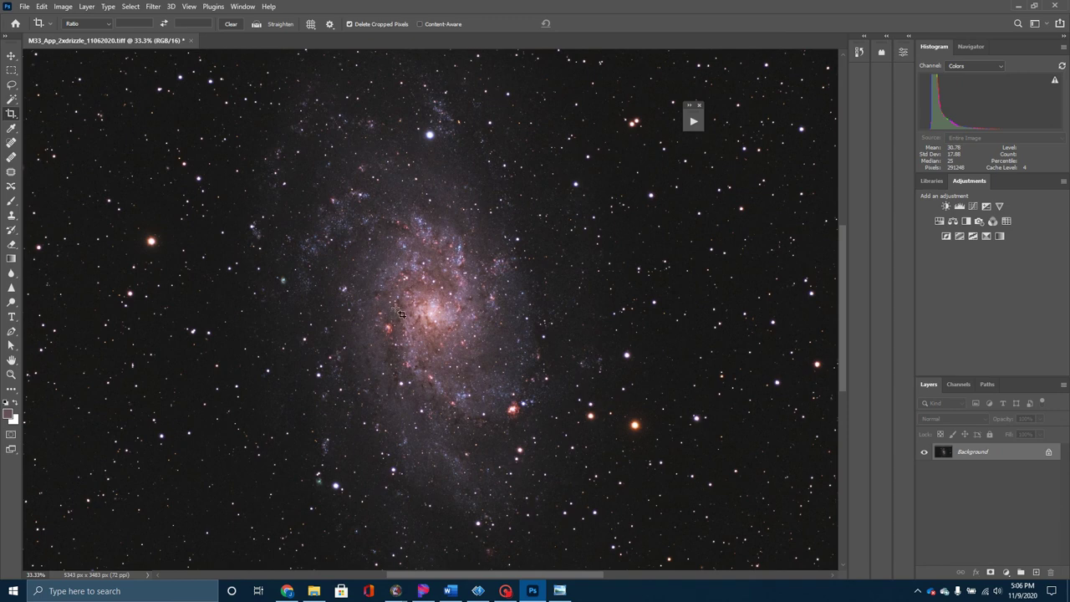
pyautogui.scroll(-2, 409, 314)
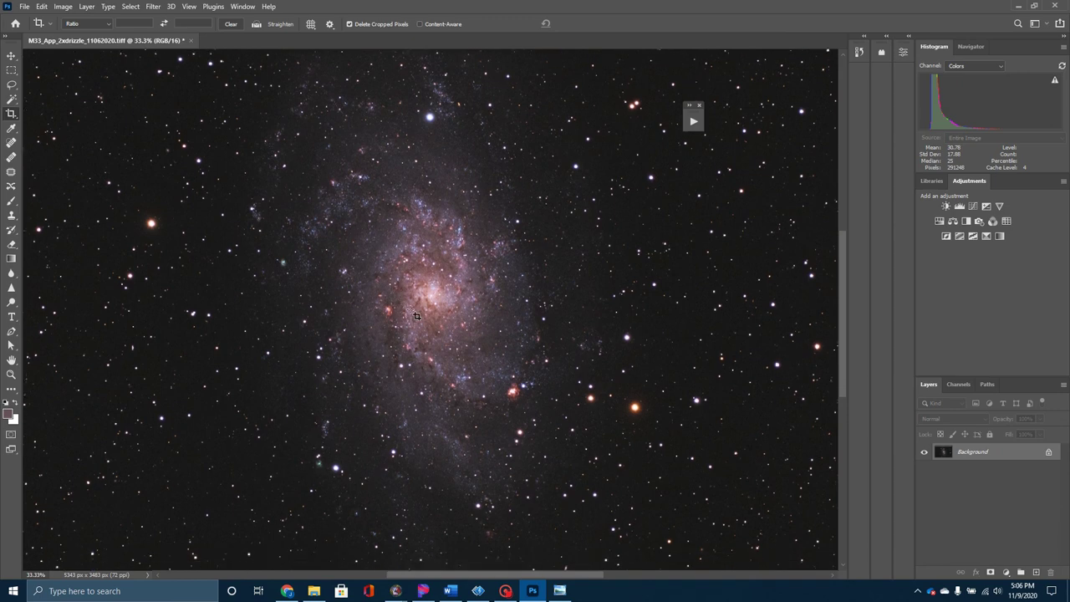